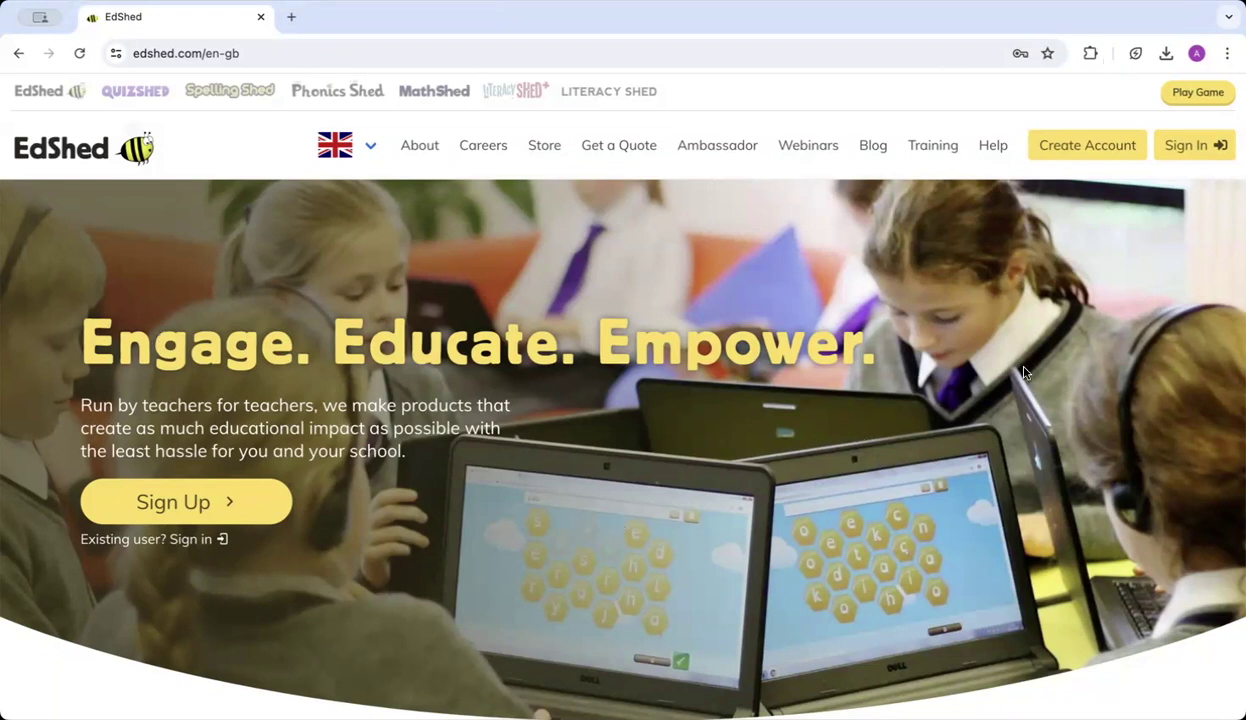
Sign in to EdShed as the teacher using the login Chrome has saved.
click(1183, 148)
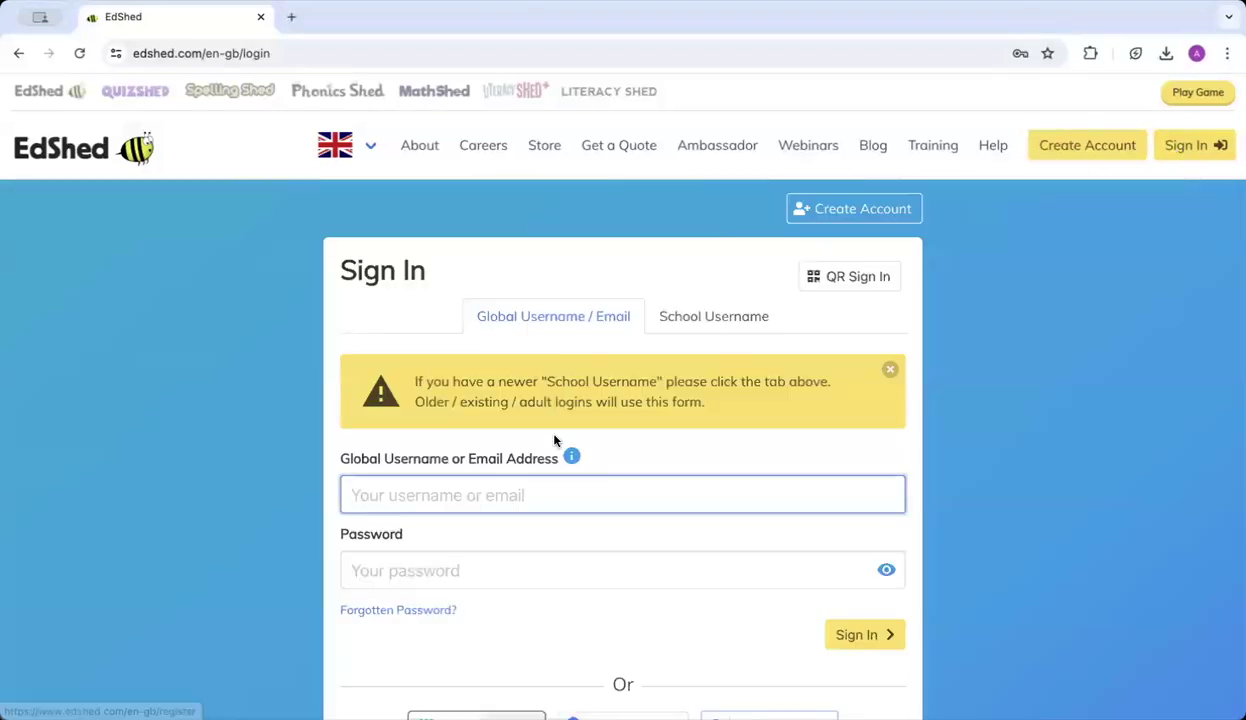
click(459, 491)
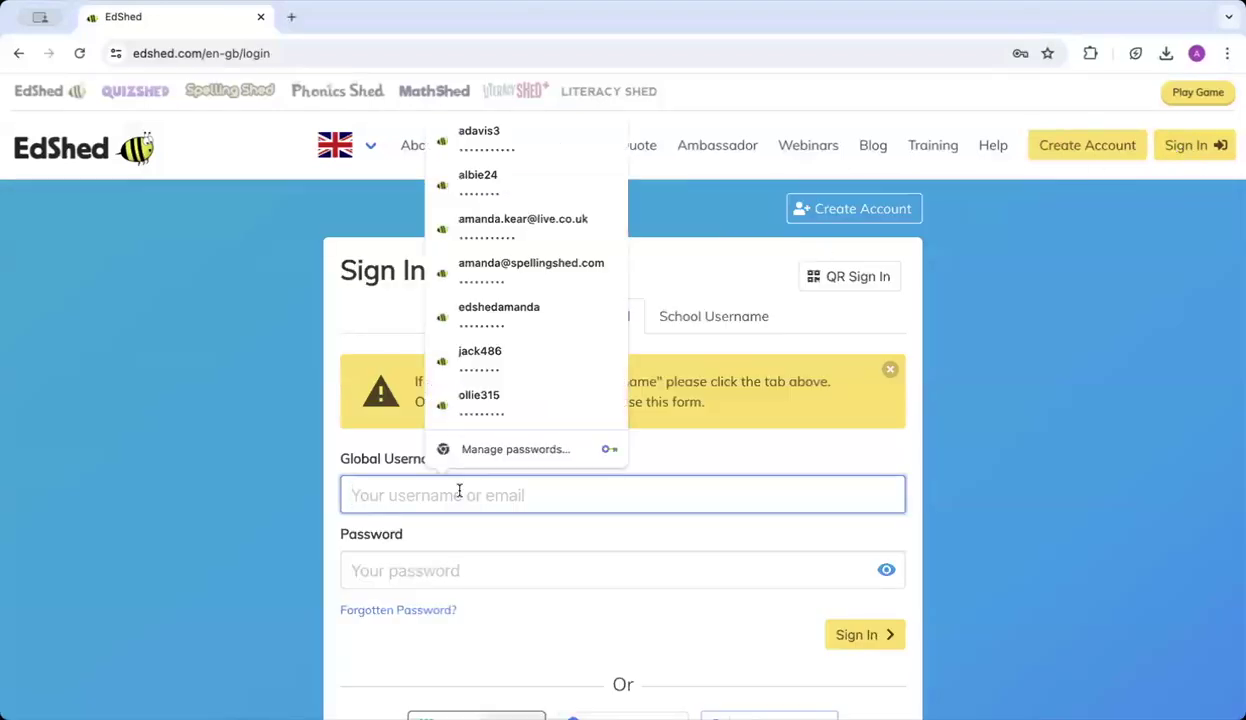
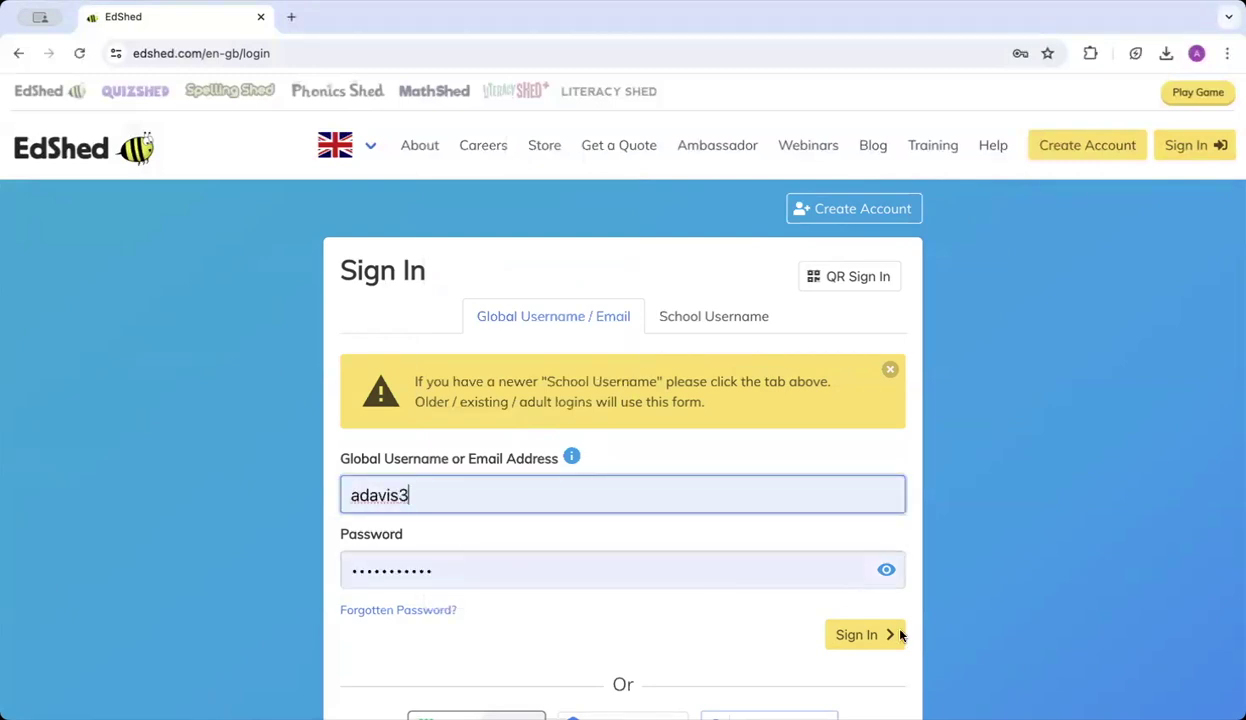
click(851, 640)
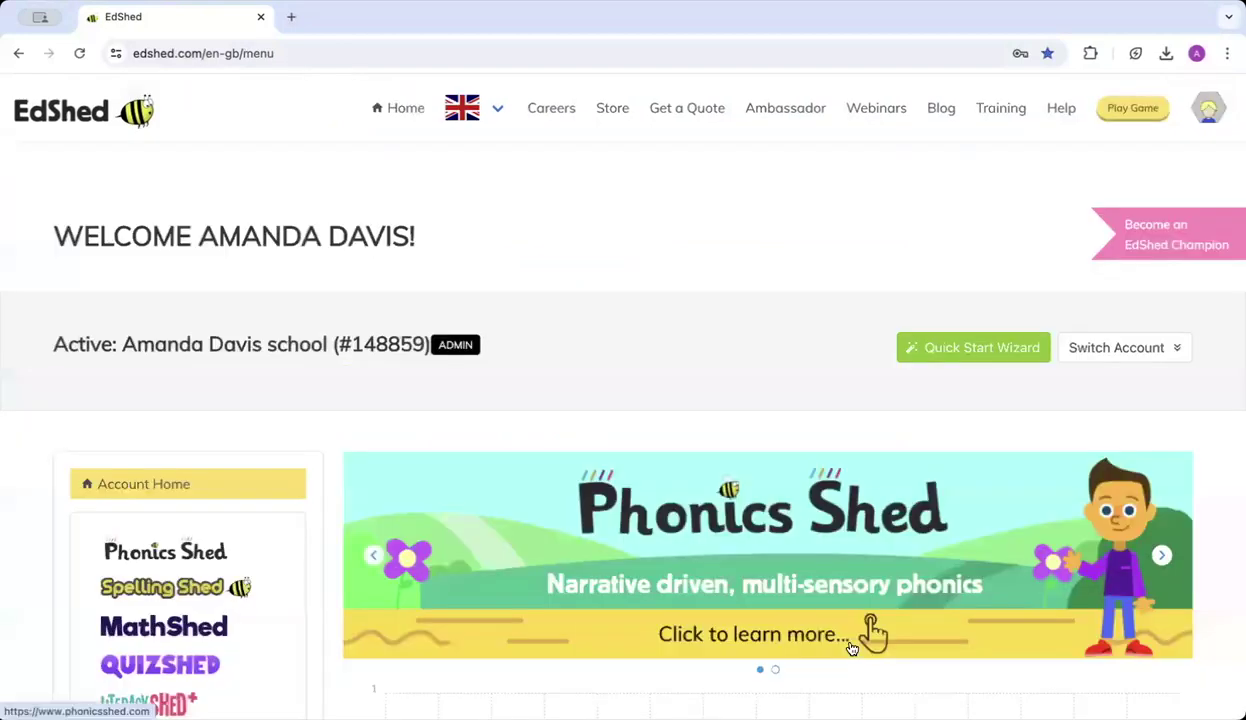
Go to Groups, open My Group and scroll down to its empty Pupils list.
scroll(424, 393, down, 4)
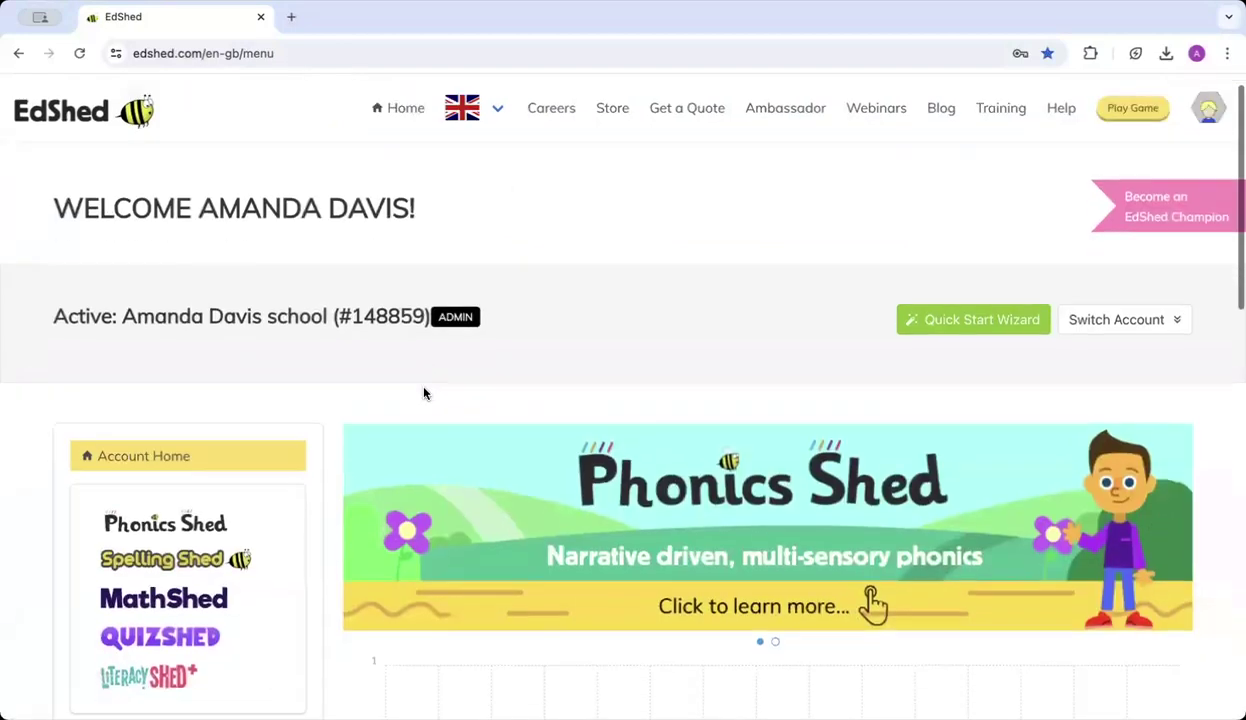
scroll(329, 458, down, 4)
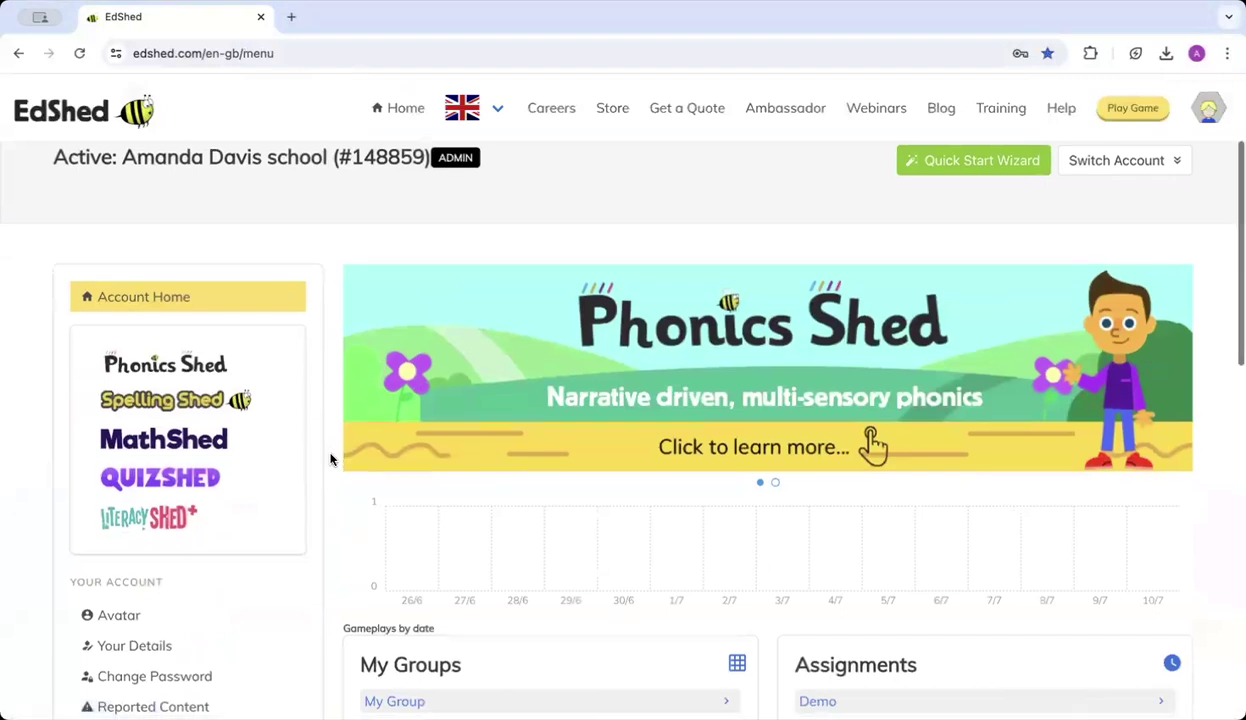
scroll(330, 458, down, 1)
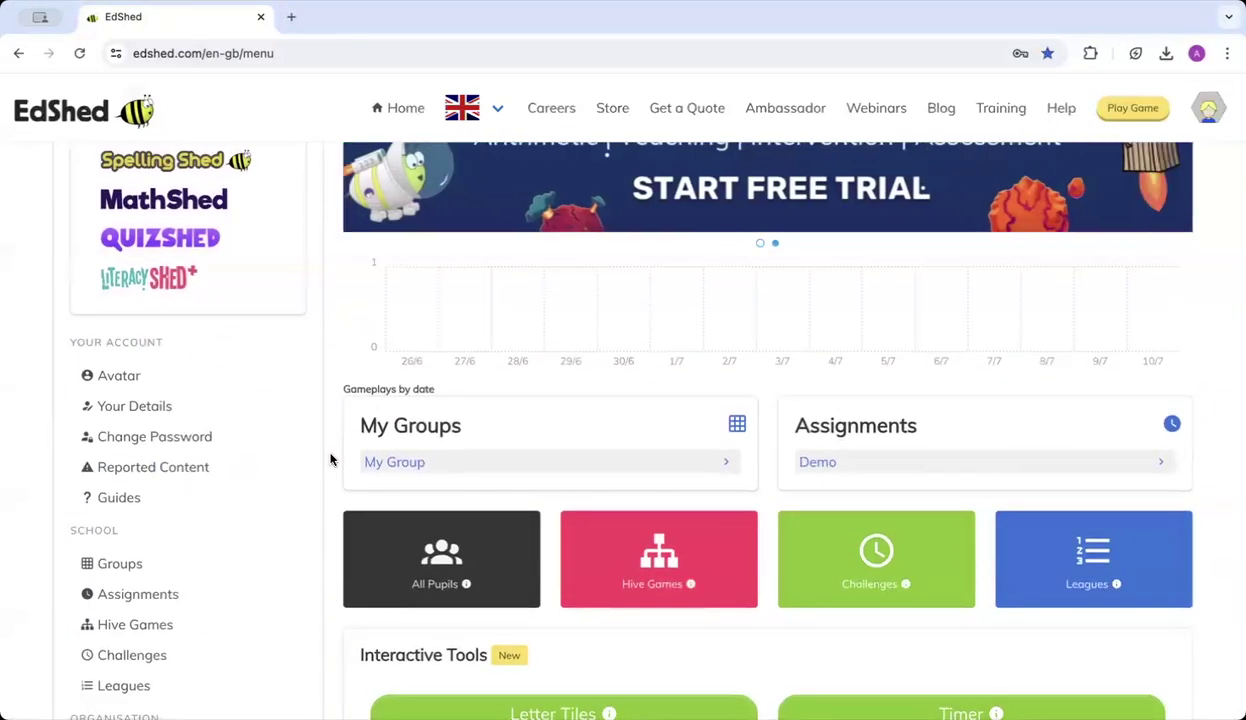
scroll(303, 514, down, 2)
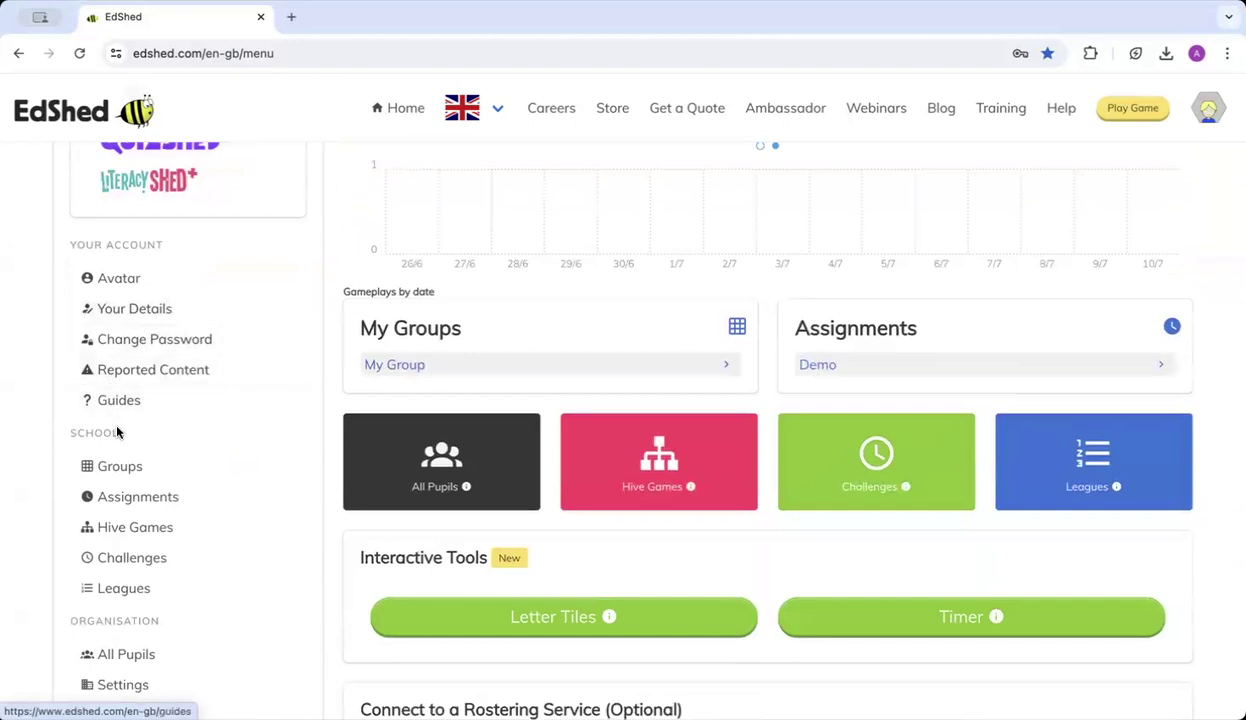
click(115, 476)
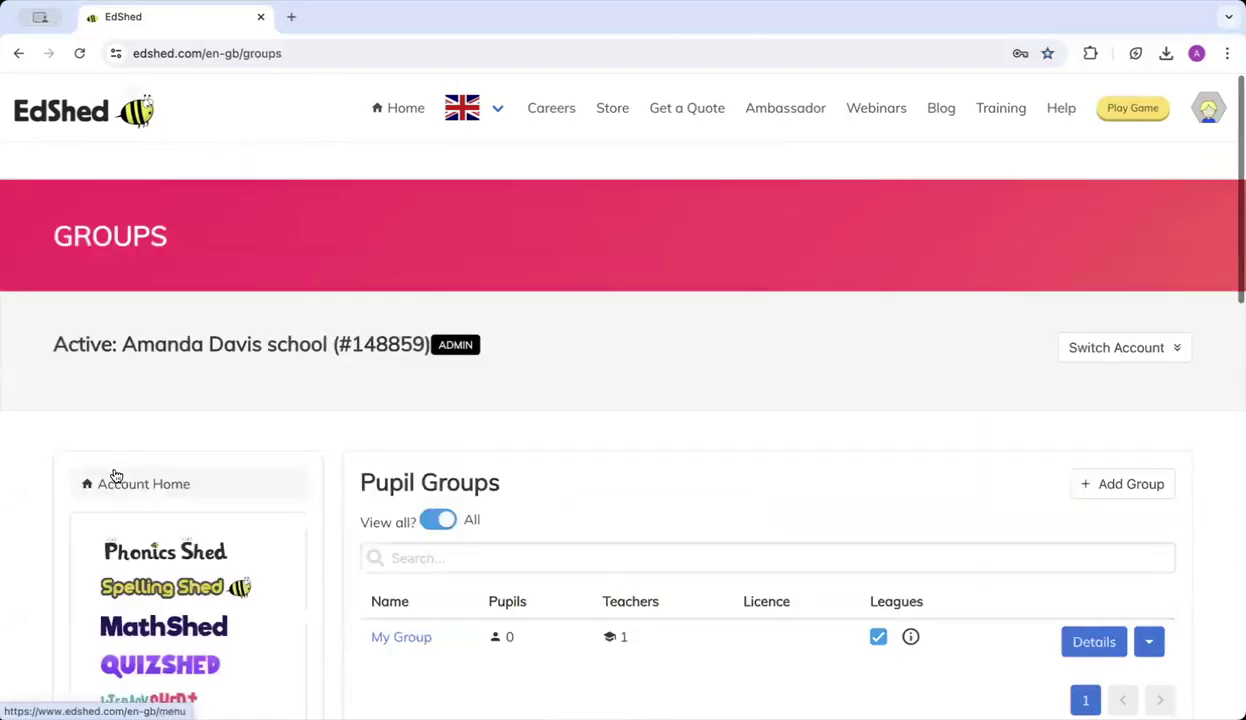
scroll(320, 451, down, 2)
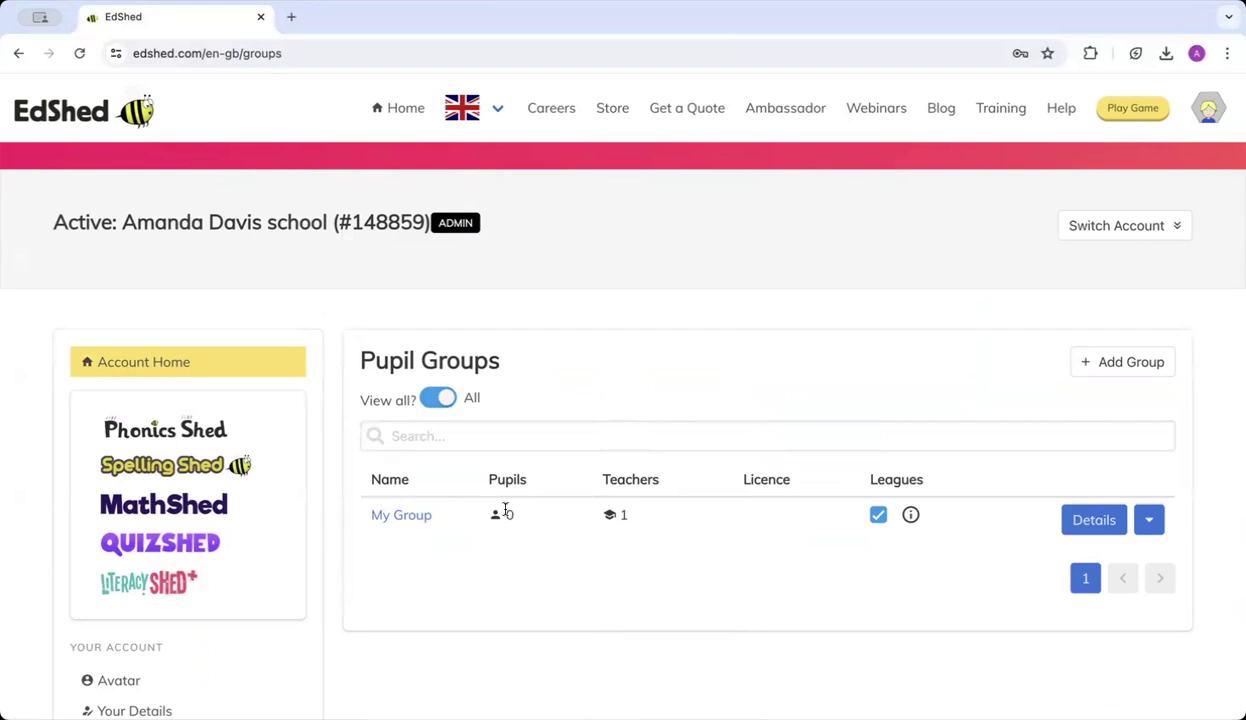
click(401, 516)
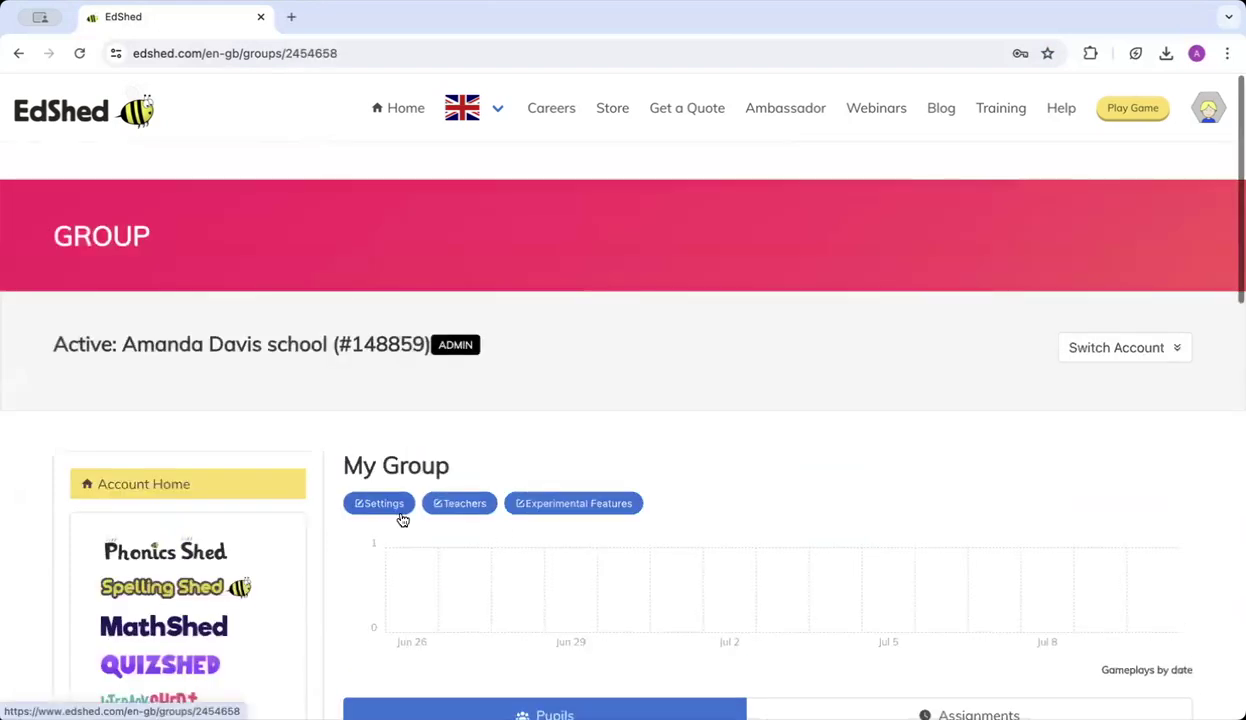
scroll(400, 518, down, 3)
scroll(400, 518, down, 3)
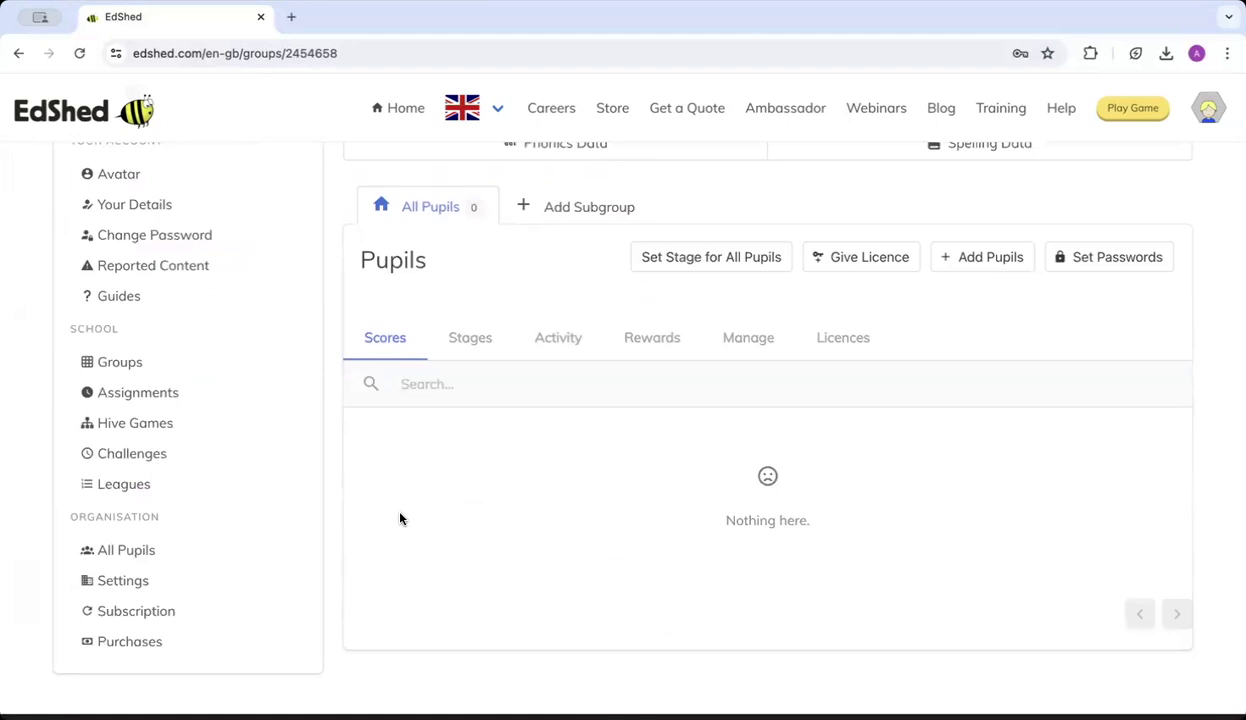
Create a brand-new pupil in My Group by entering the pupil's name on the Add Pupil tab.
click(960, 262)
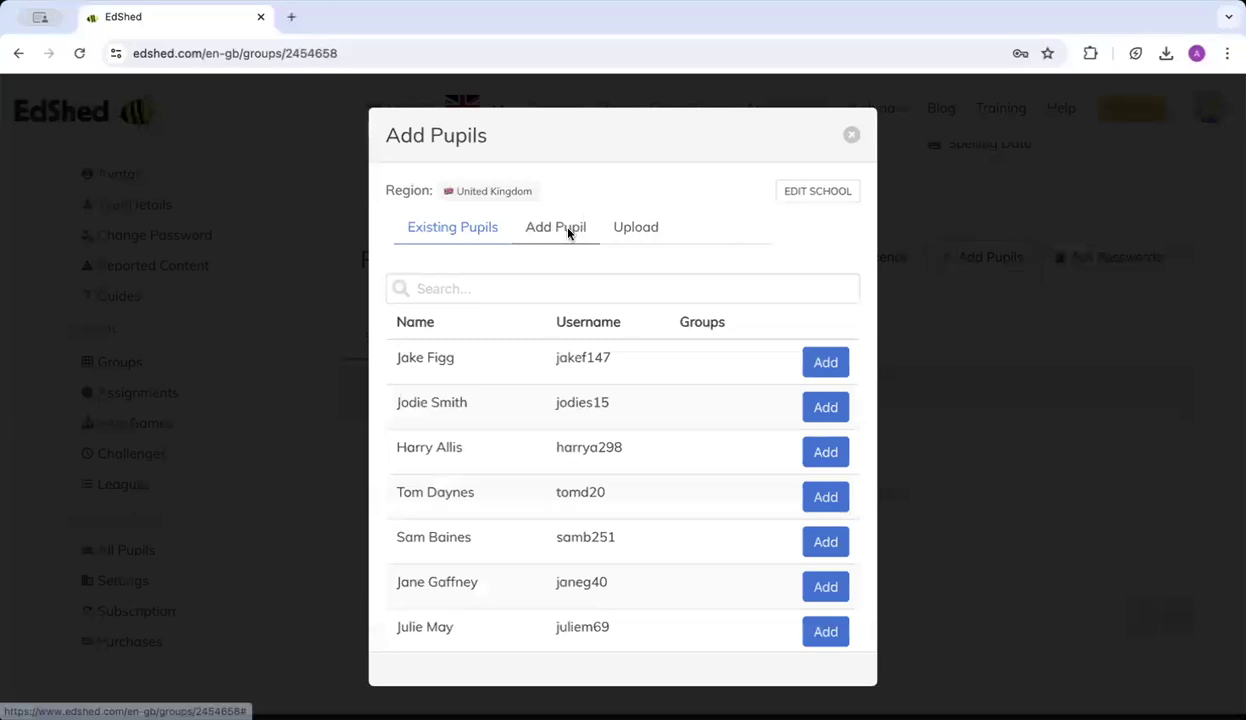
click(556, 228)
click(446, 430)
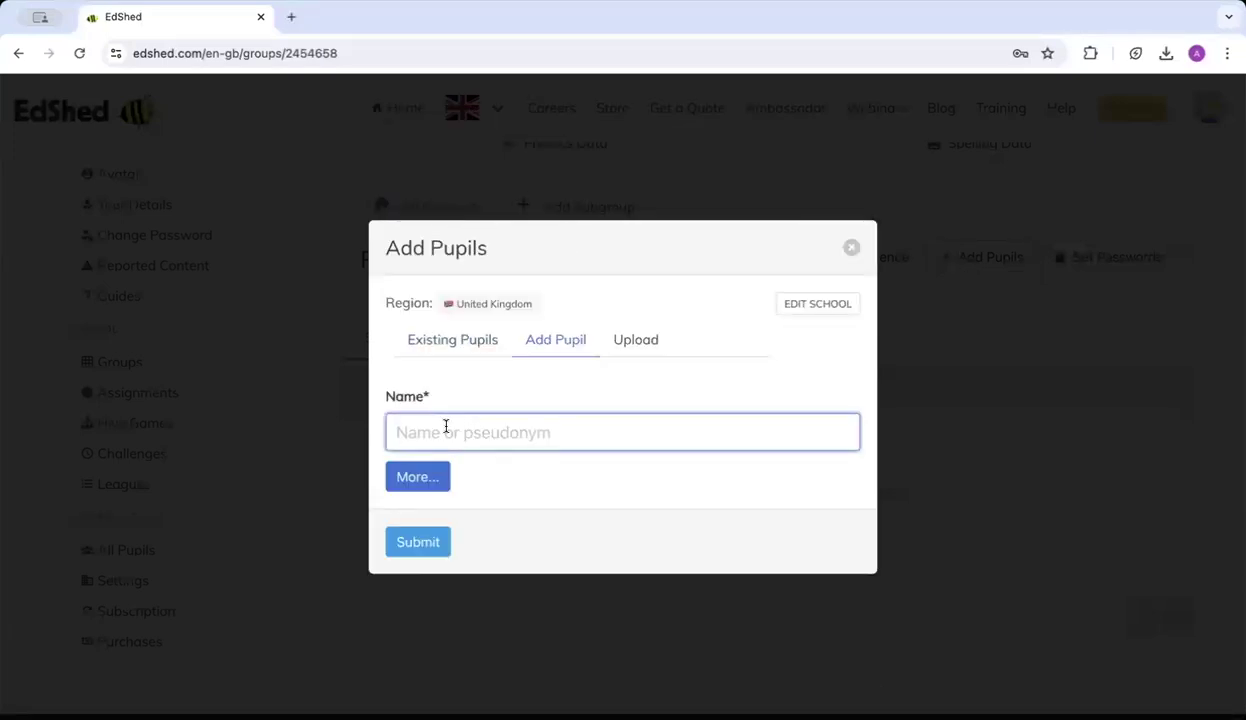
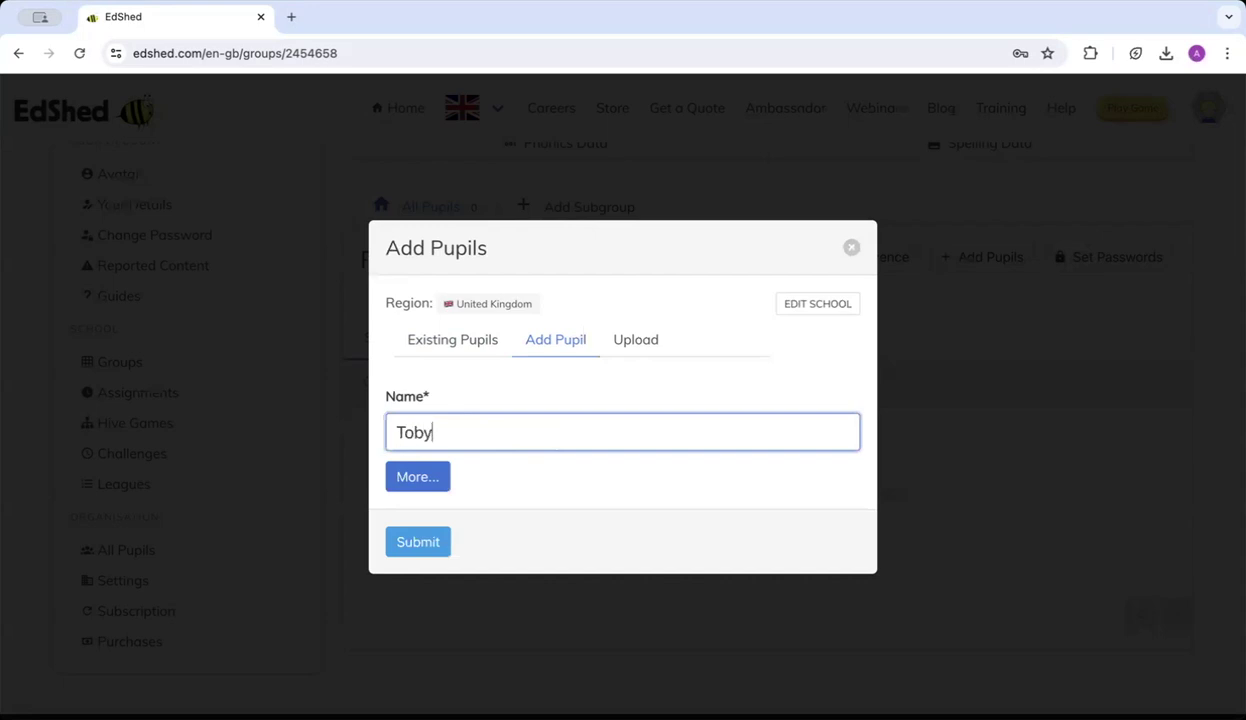
click(422, 549)
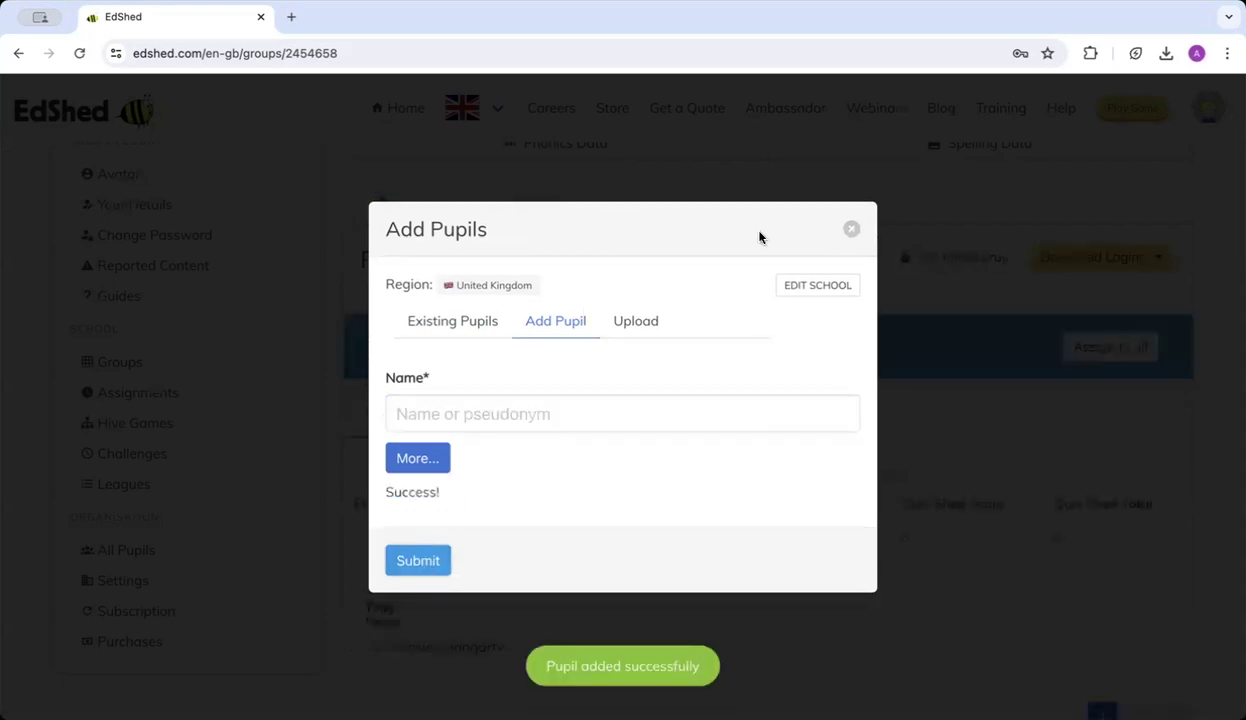
Reopen the Add Pupils window and look over the CSV bulk-upload option.
click(850, 230)
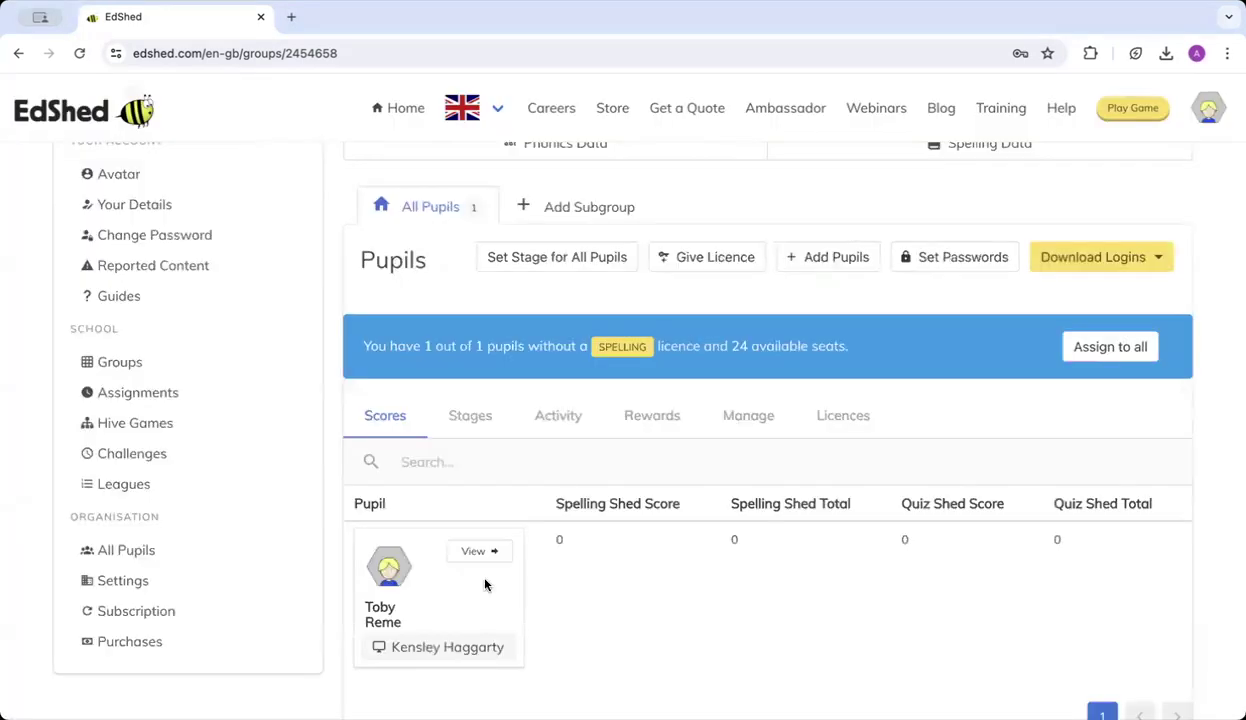
scroll(485, 585, down, 1)
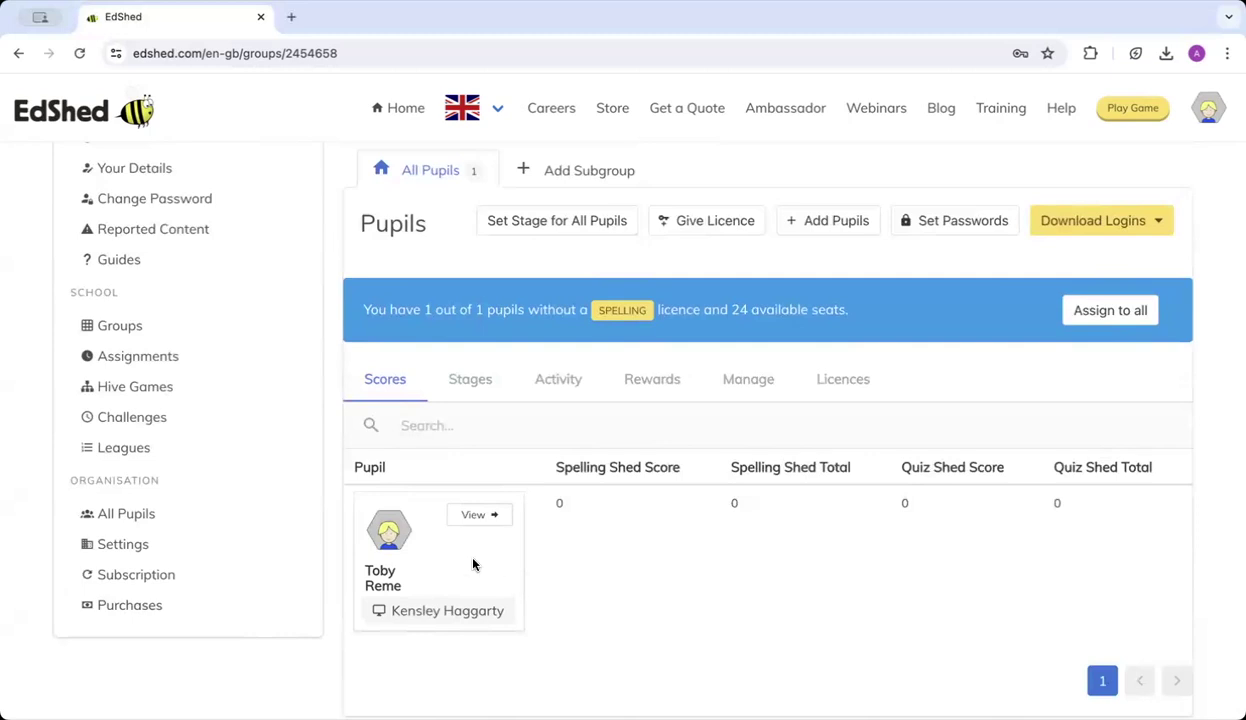
scroll(474, 565, up, 3)
scroll(628, 534, down, 2)
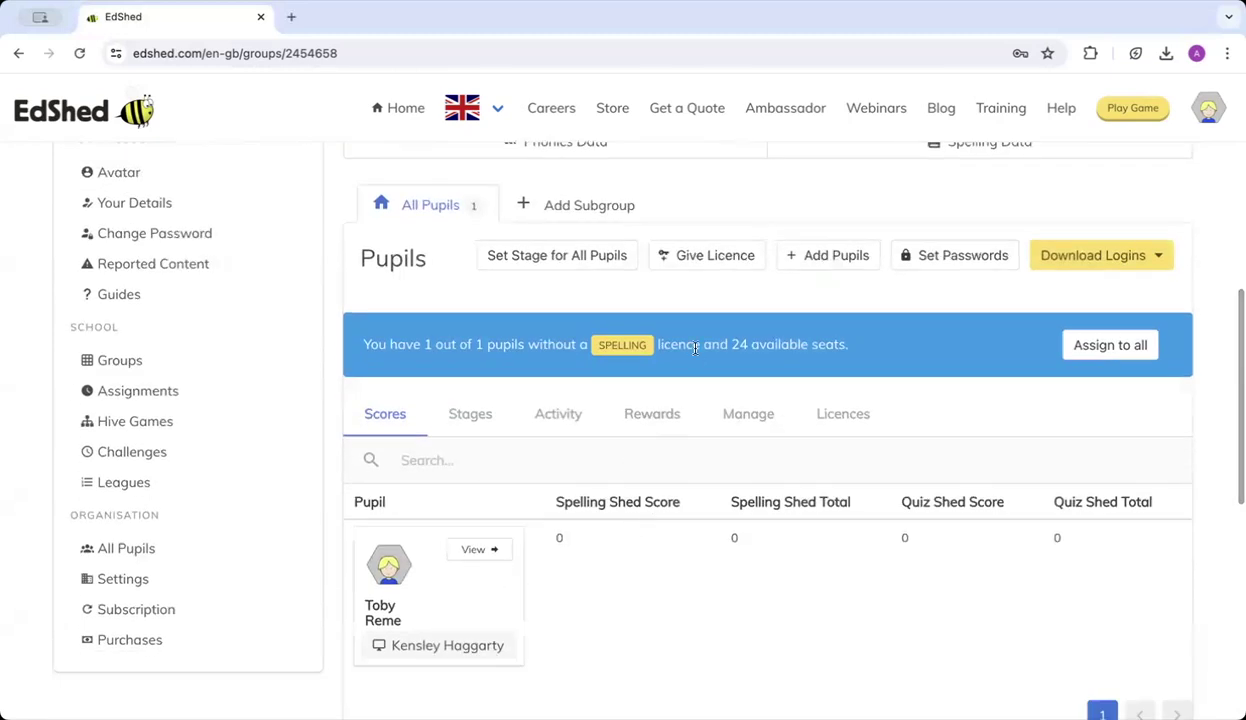
click(826, 254)
click(568, 232)
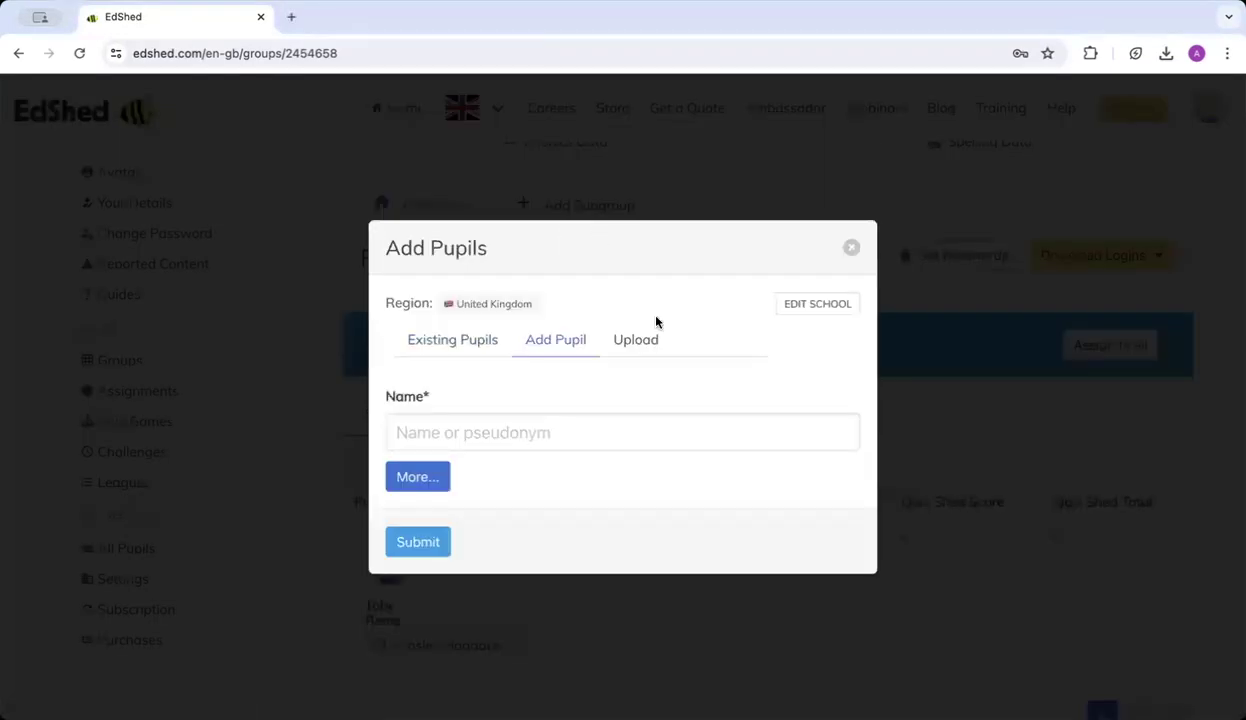
click(630, 337)
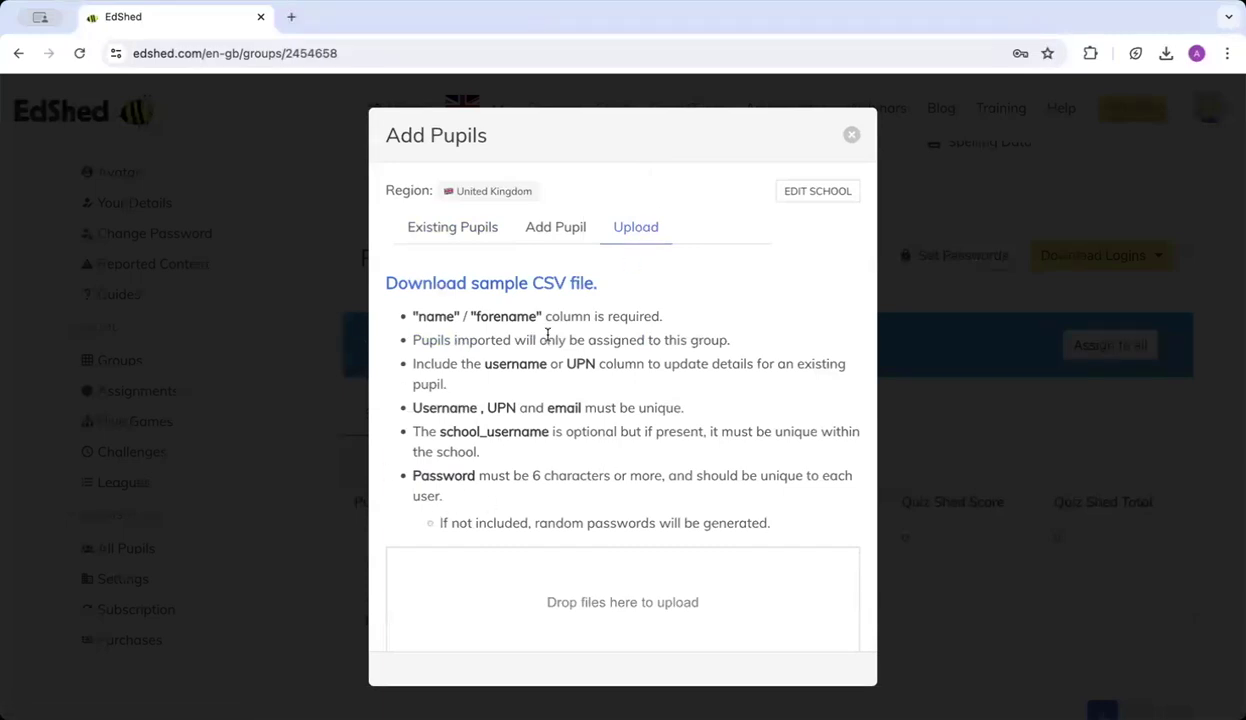
click(555, 229)
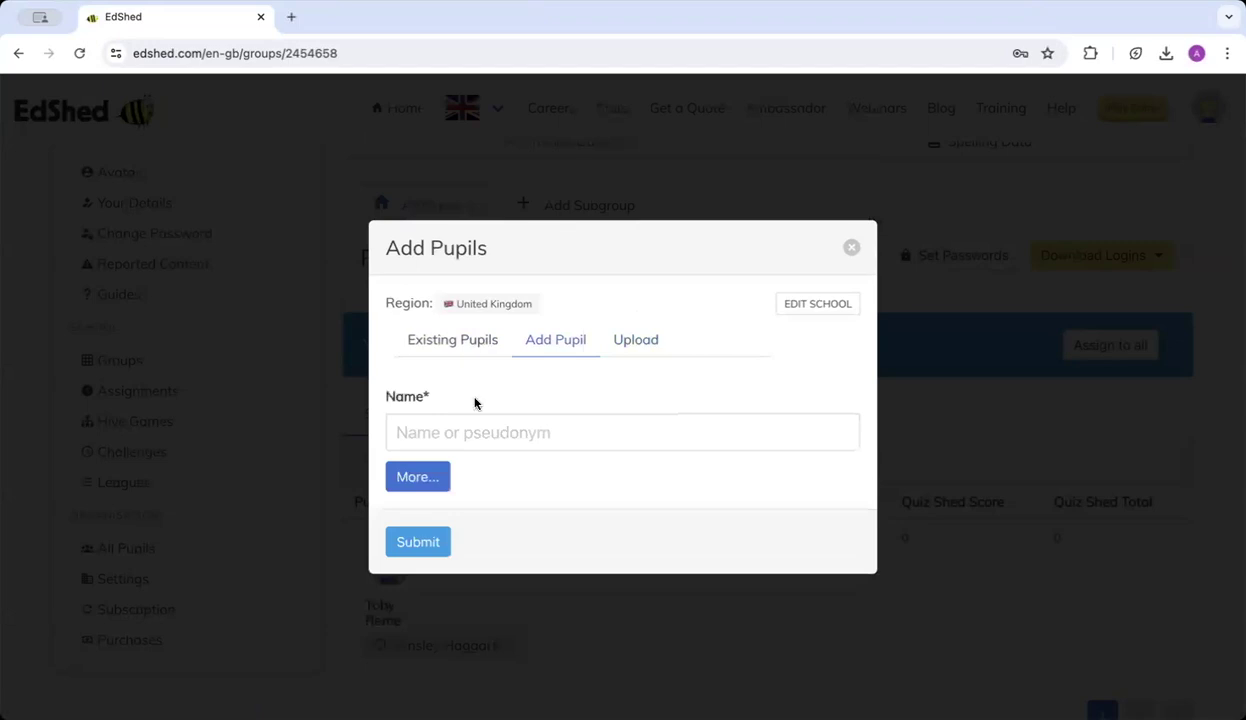
Add ten of the school's existing pupils to My Group, then close the window.
click(455, 345)
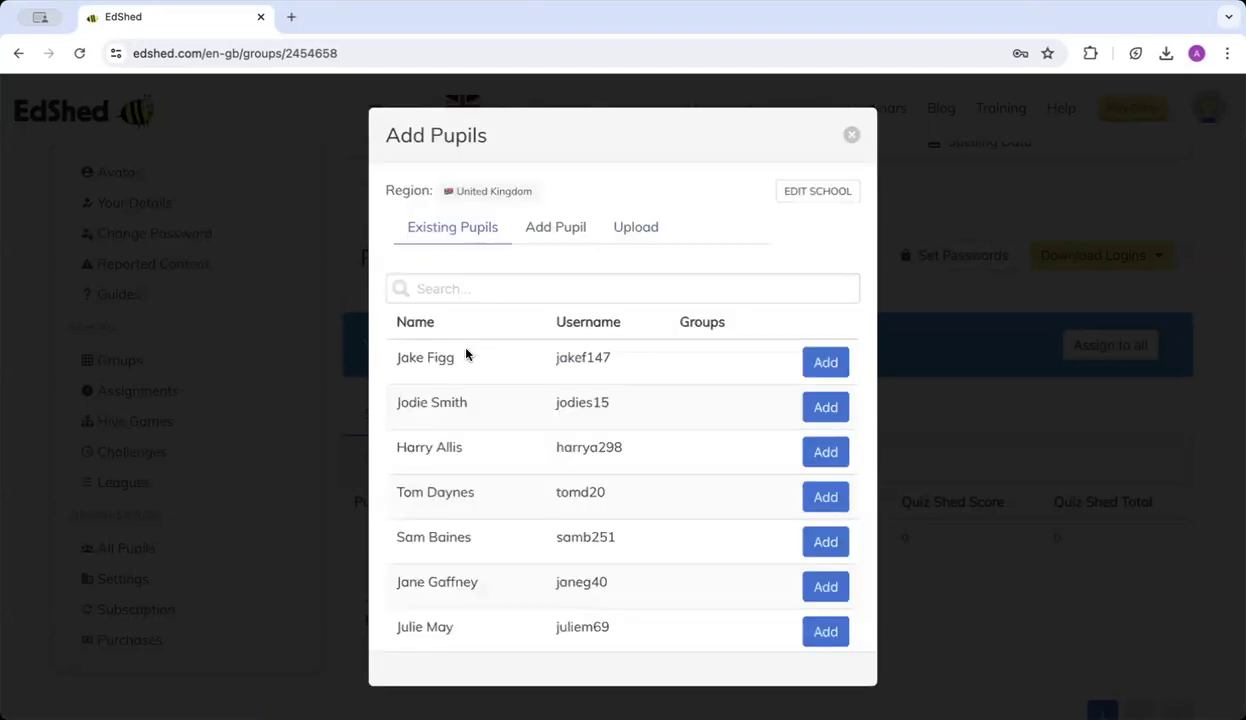
click(822, 376)
click(826, 399)
click(828, 427)
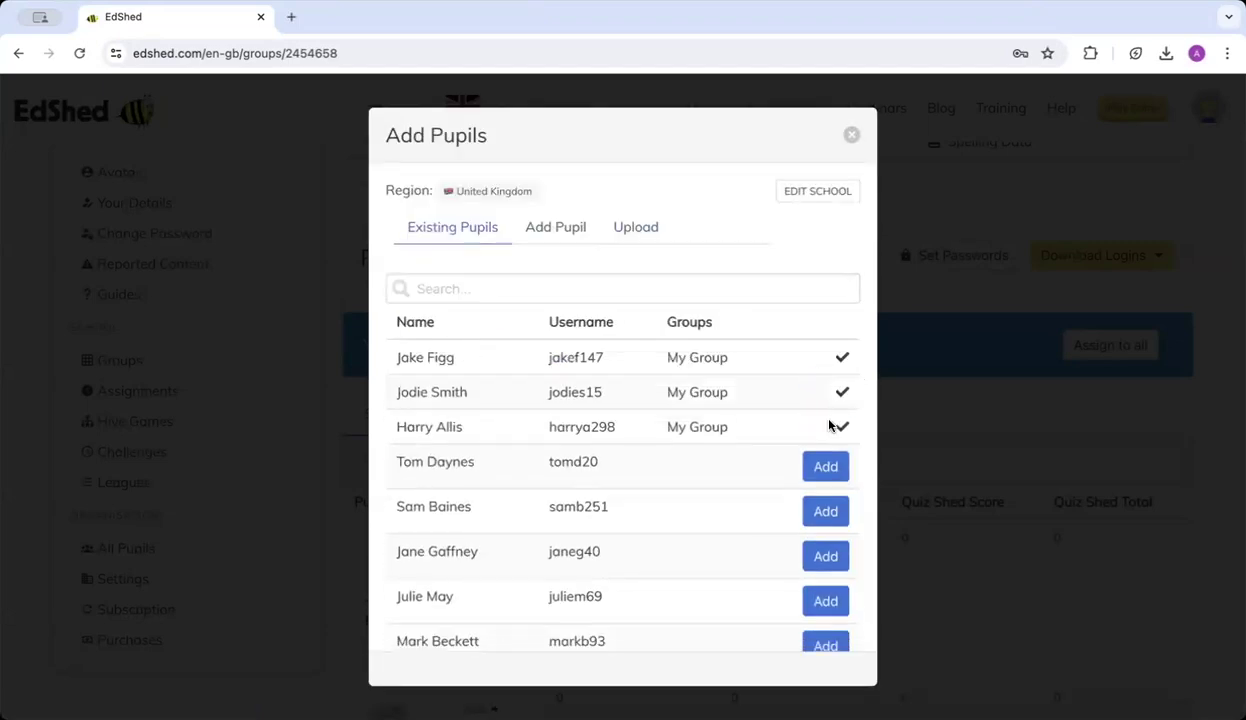
click(825, 466)
click(825, 500)
click(824, 533)
click(827, 568)
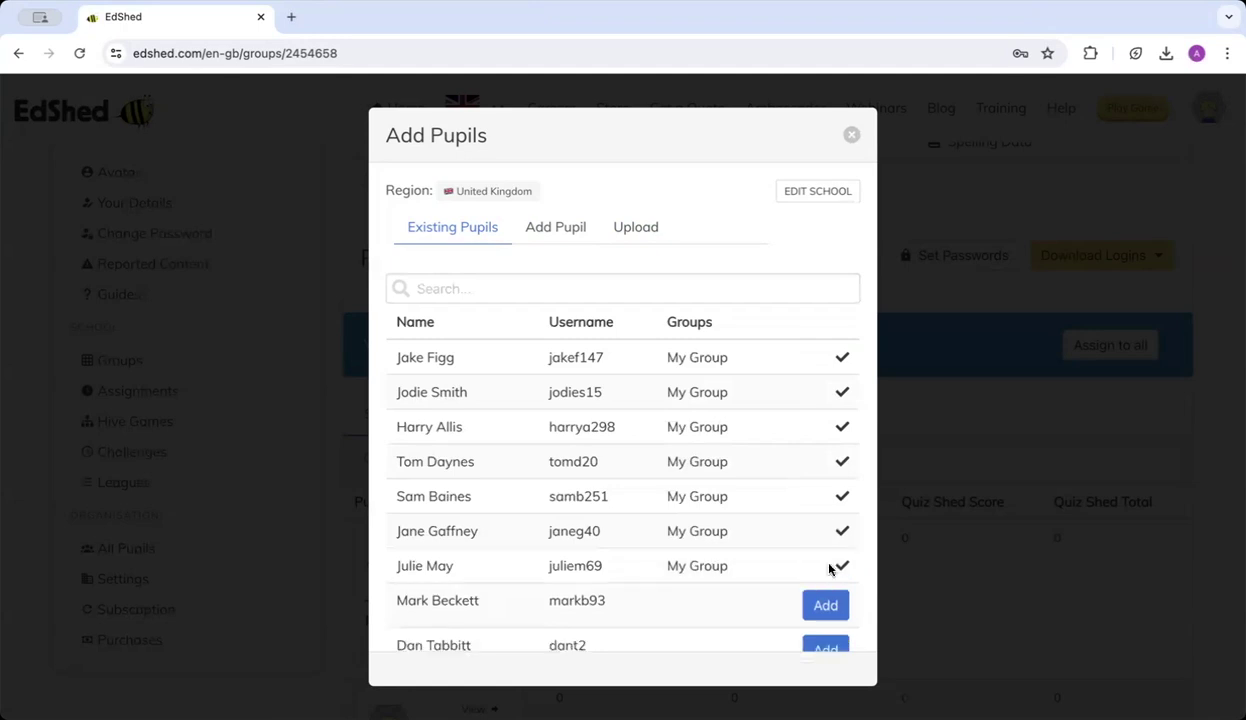
click(825, 605)
scroll(828, 595, down, 3)
click(825, 500)
click(822, 540)
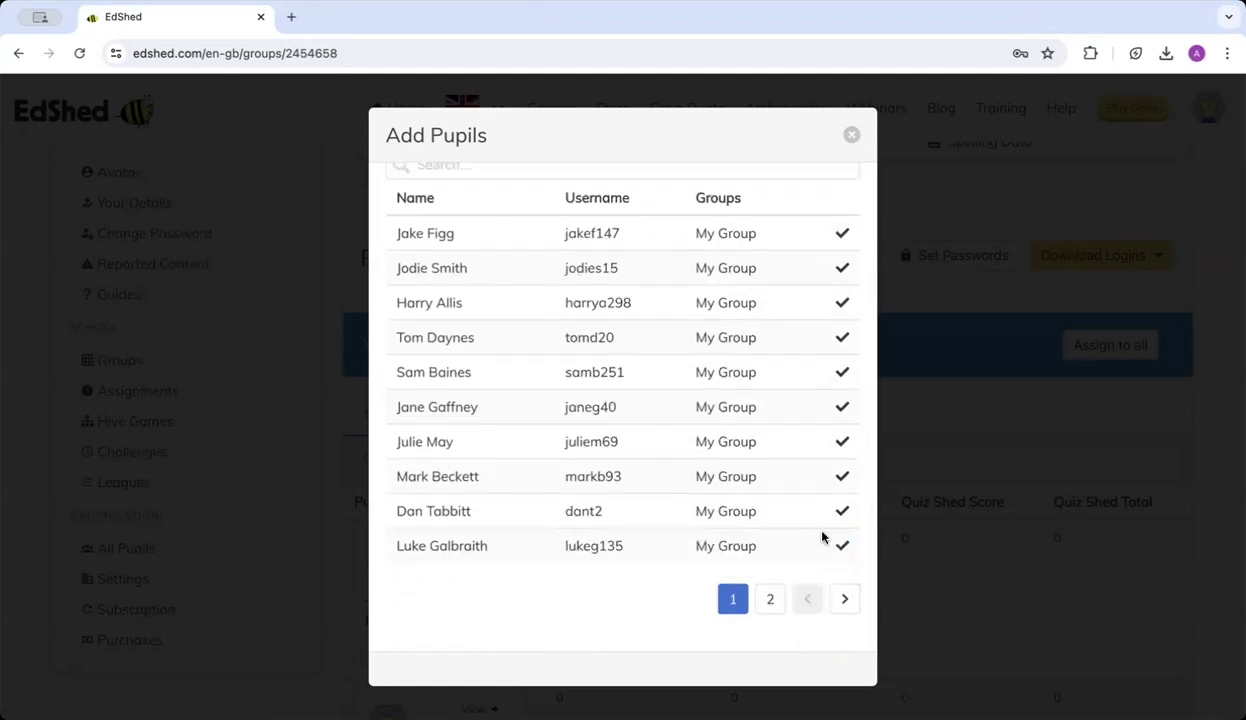
click(851, 136)
Give every pupil in My Group a spelling licence.
scroll(581, 539, down, 3)
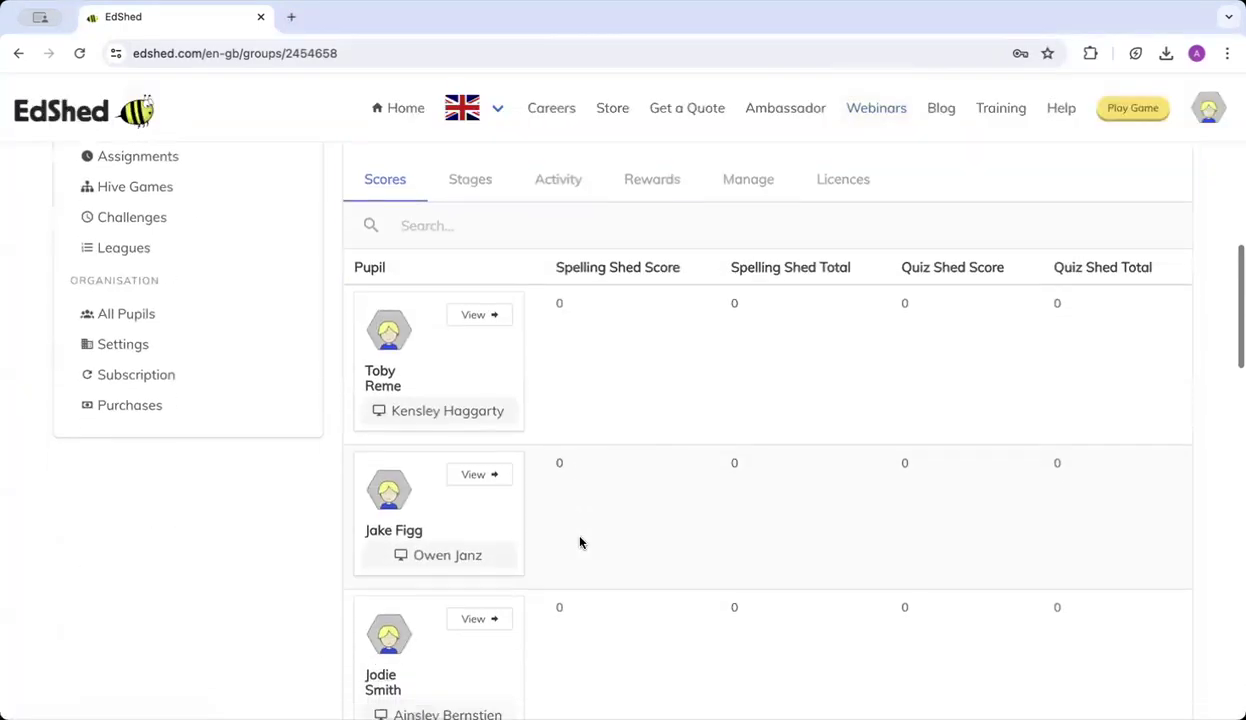
scroll(580, 542, down, 9)
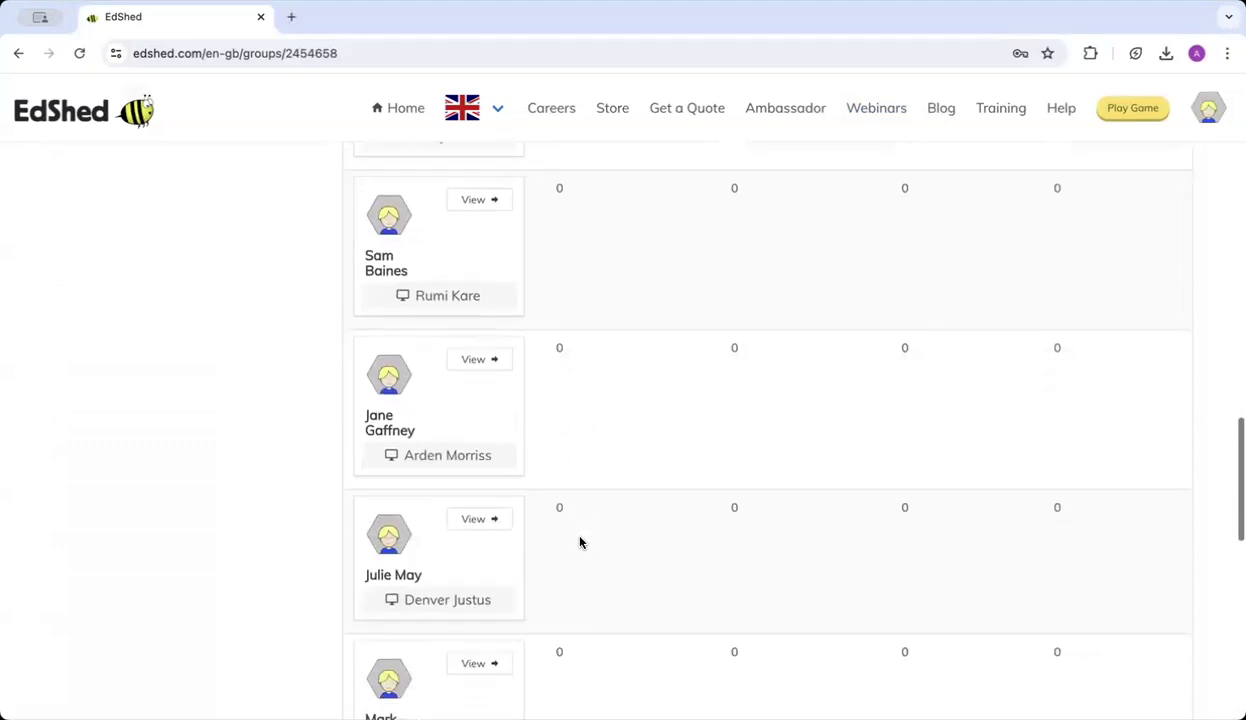
scroll(580, 542, down, 2)
scroll(579, 542, up, 15)
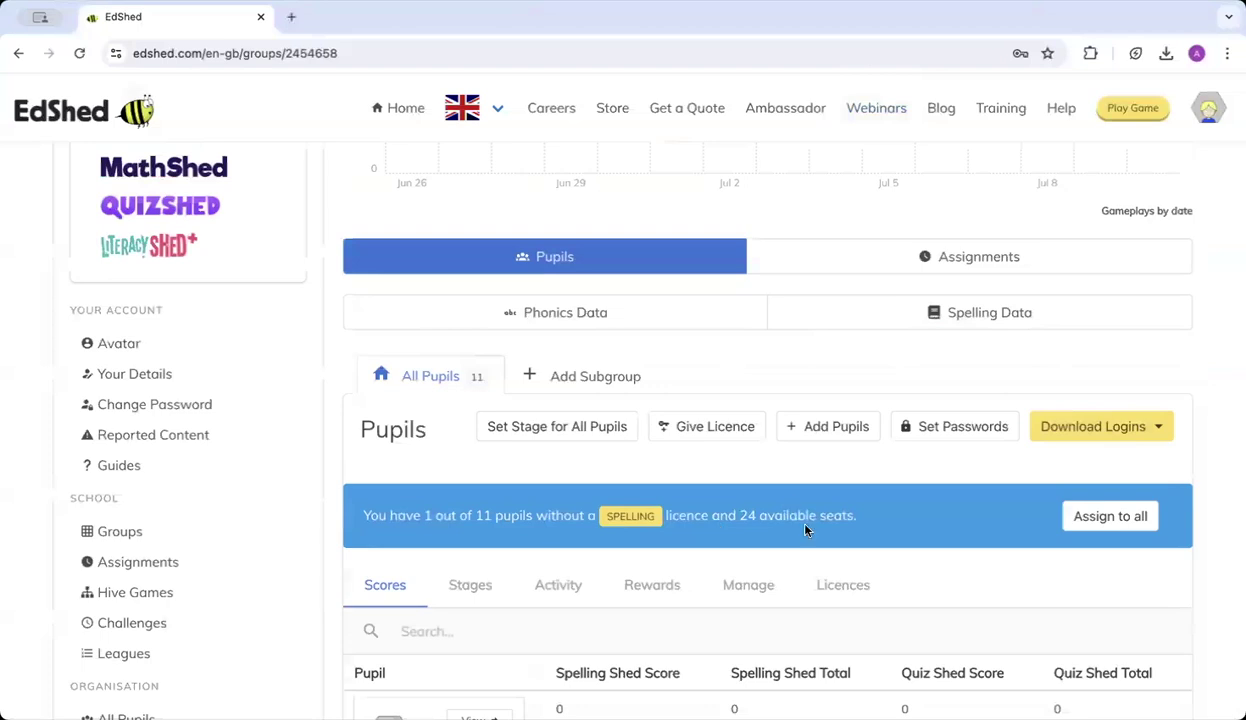
click(1102, 520)
Show the Download Logins options on the group's Pupils panel.
scroll(1098, 524, down, 6)
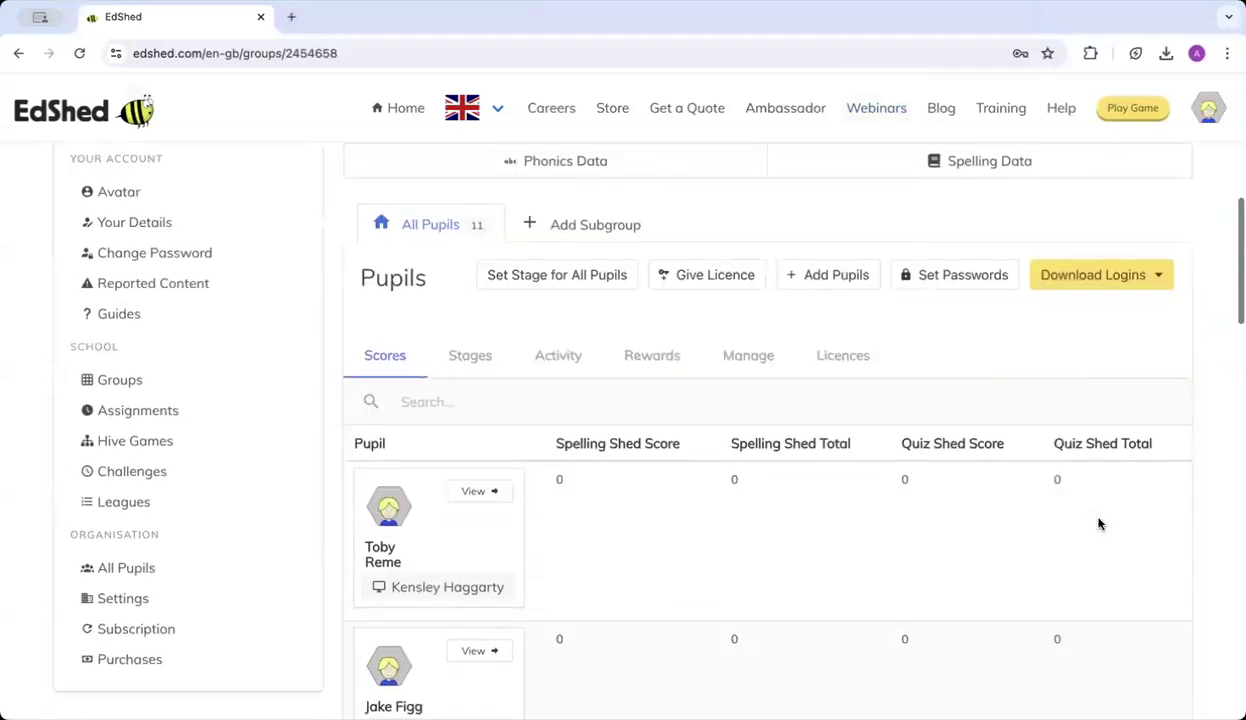
scroll(475, 519, down, 1)
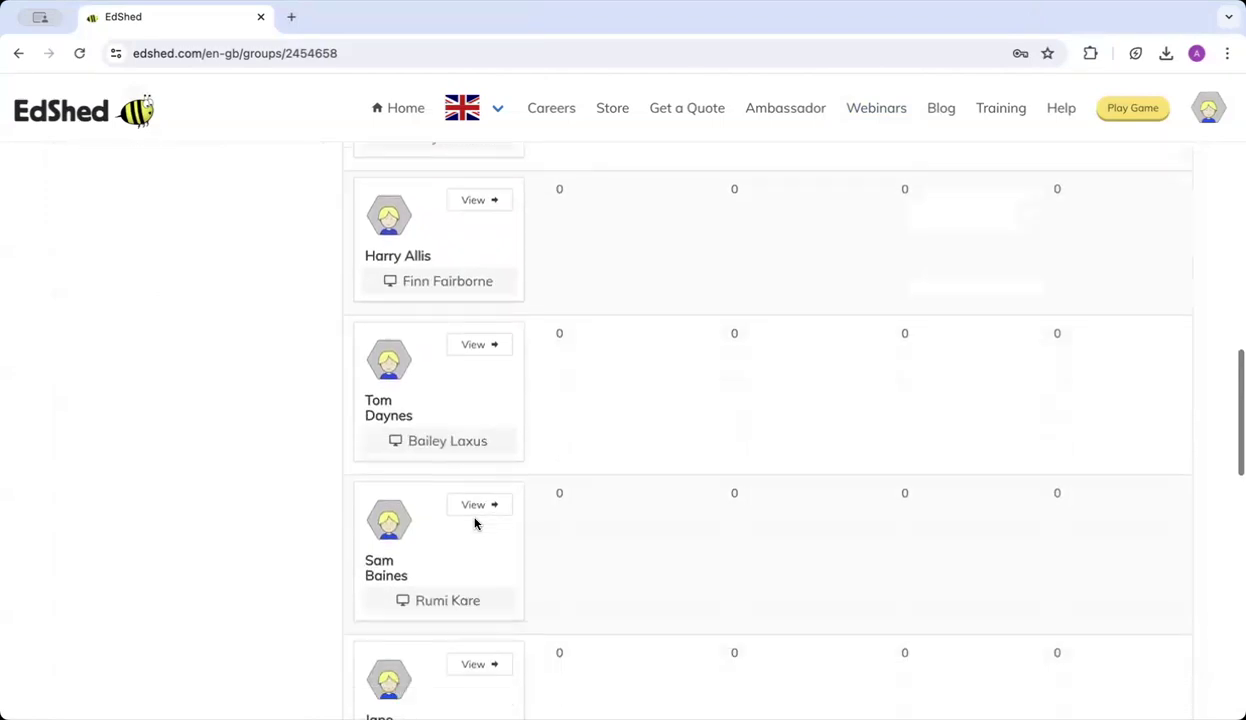
scroll(473, 523, up, 10)
scroll(477, 525, down, 2)
scroll(477, 525, down, 1)
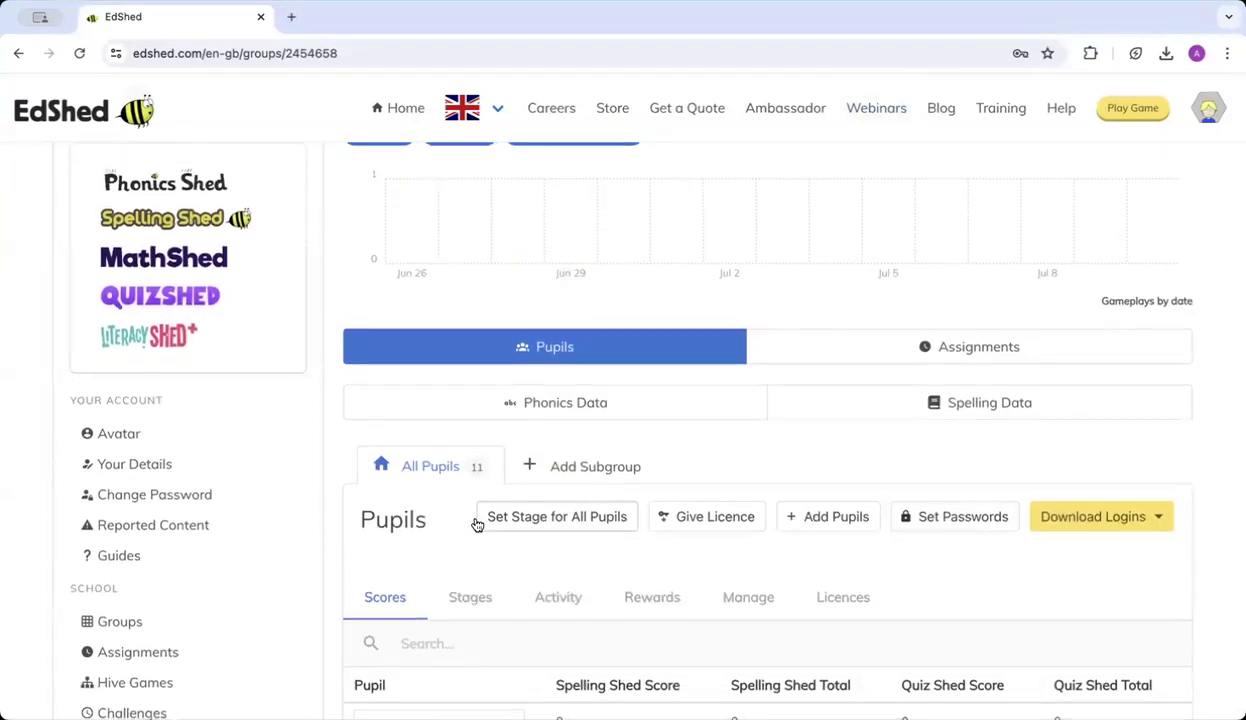
scroll(477, 525, down, 3)
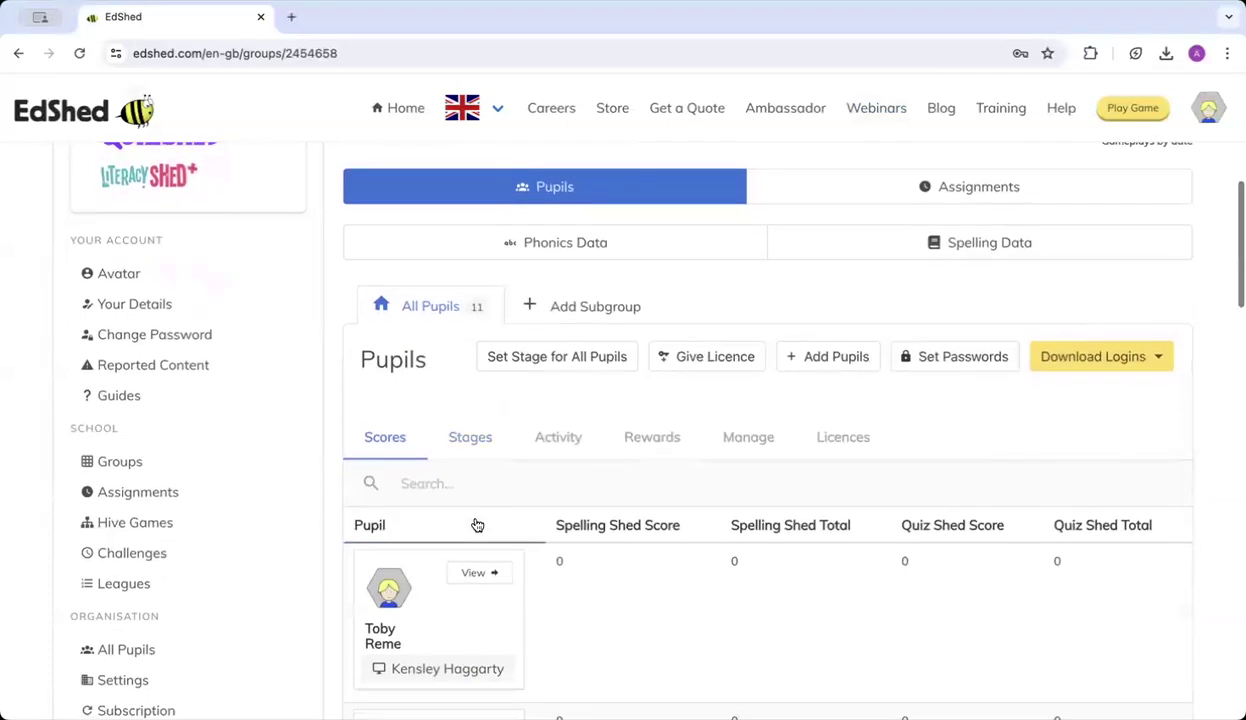
scroll(477, 525, down, 1)
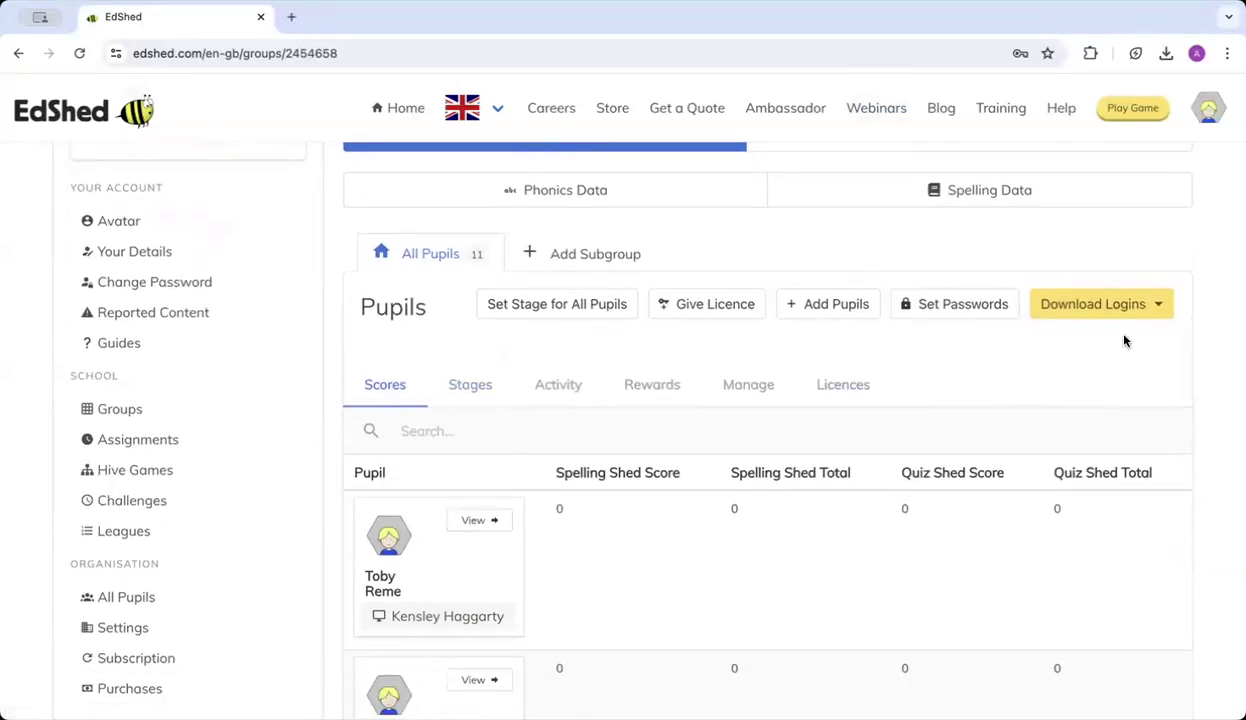
click(1074, 310)
Download the Username Logins PDF, check the pupils' login details, and return to the EdShed tab.
click(1068, 343)
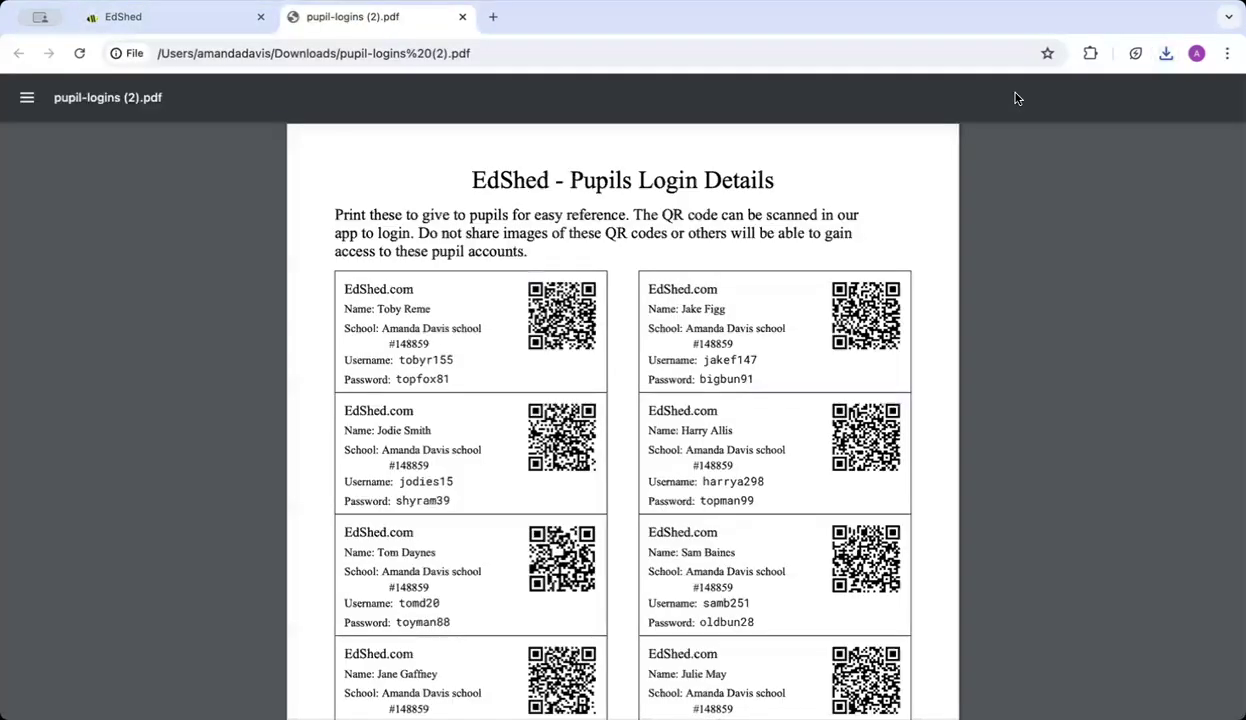
scroll(528, 402, down, 1)
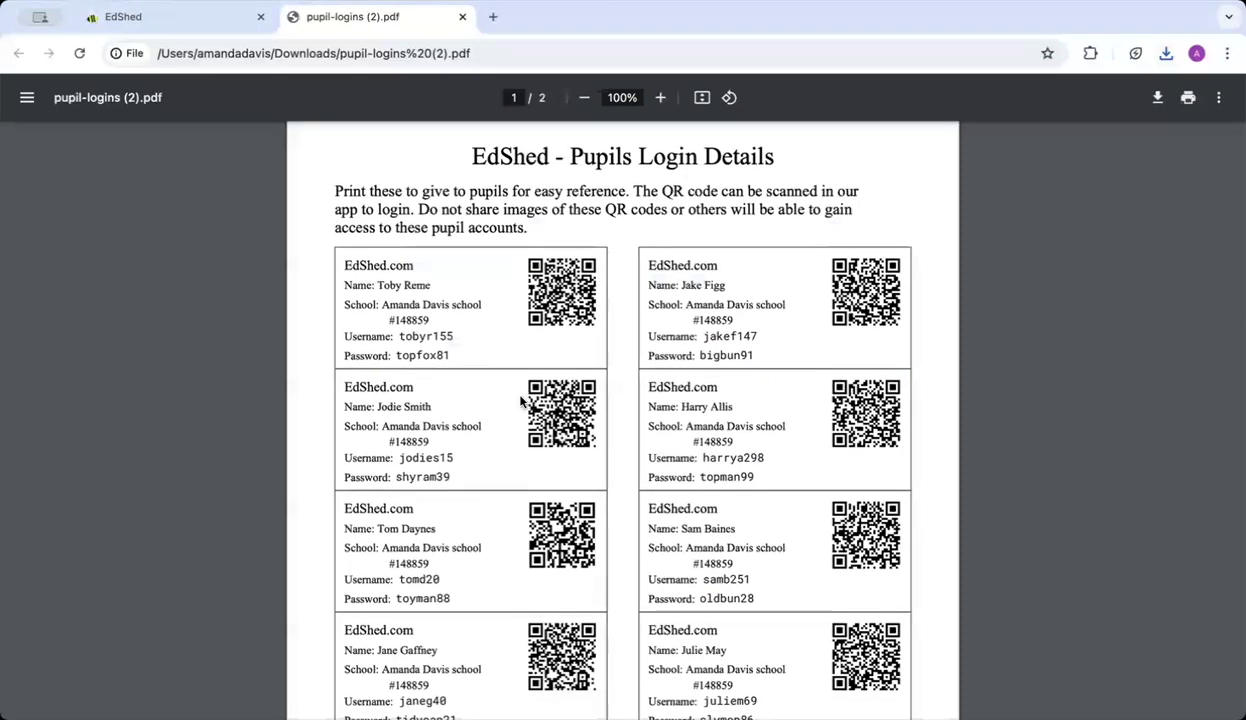
scroll(437, 395, down, 1)
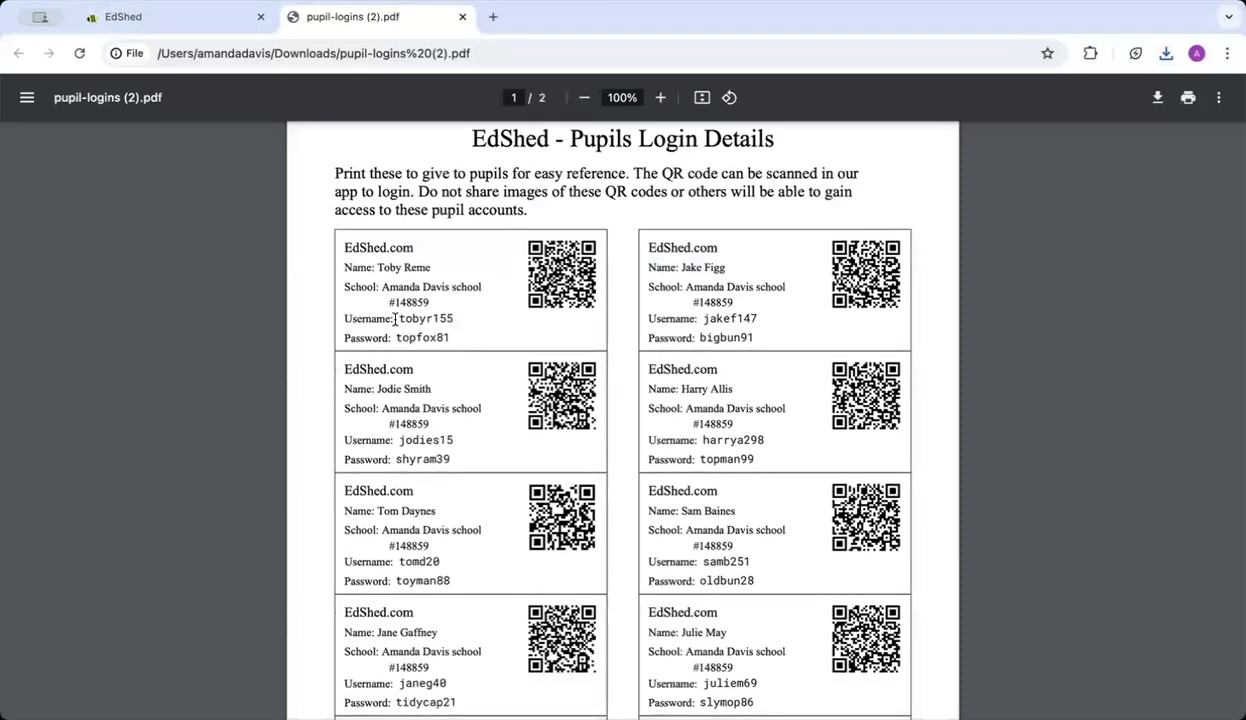
drag(390, 318, 491, 319)
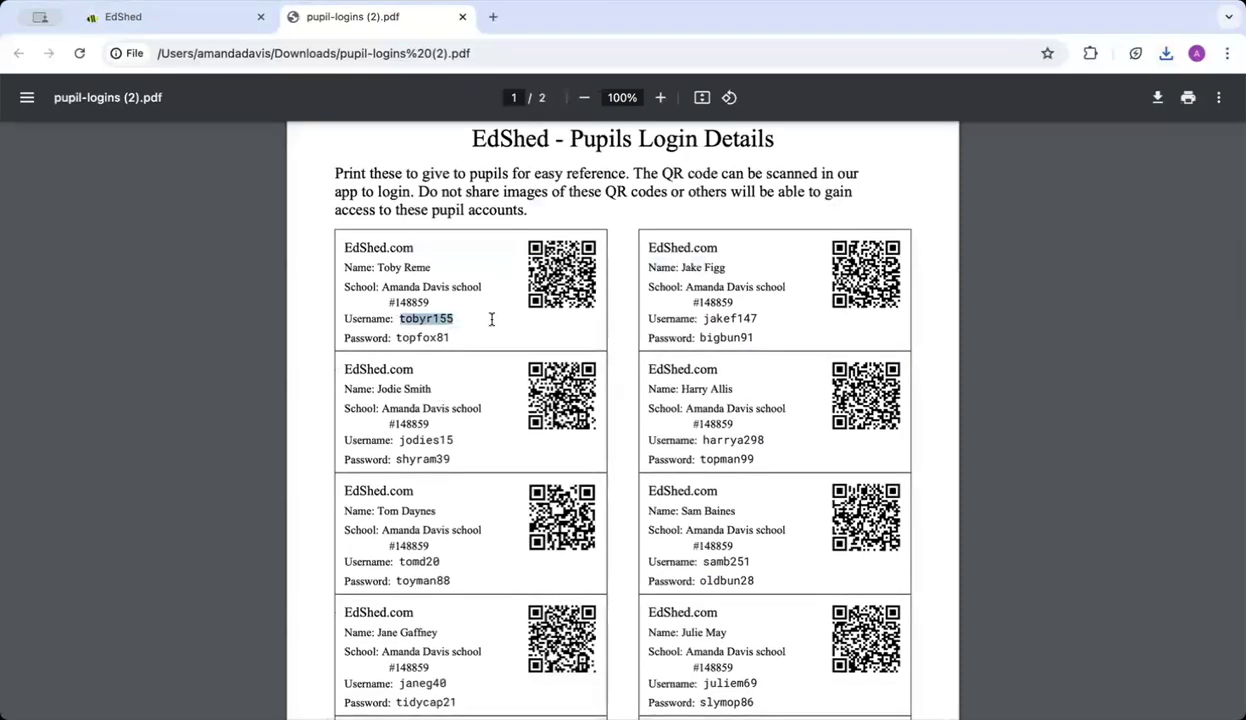
drag(395, 338, 471, 340)
click(471, 340)
scroll(471, 340, down, 1)
scroll(471, 341, up, 2)
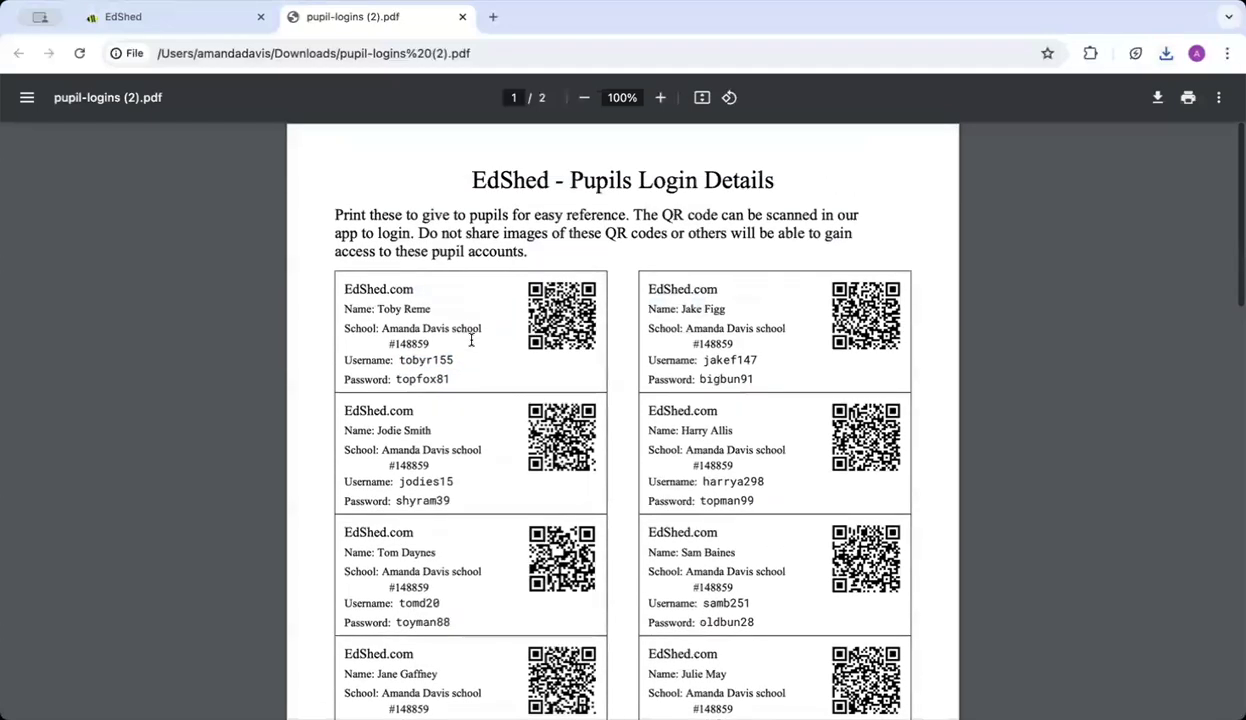
click(170, 19)
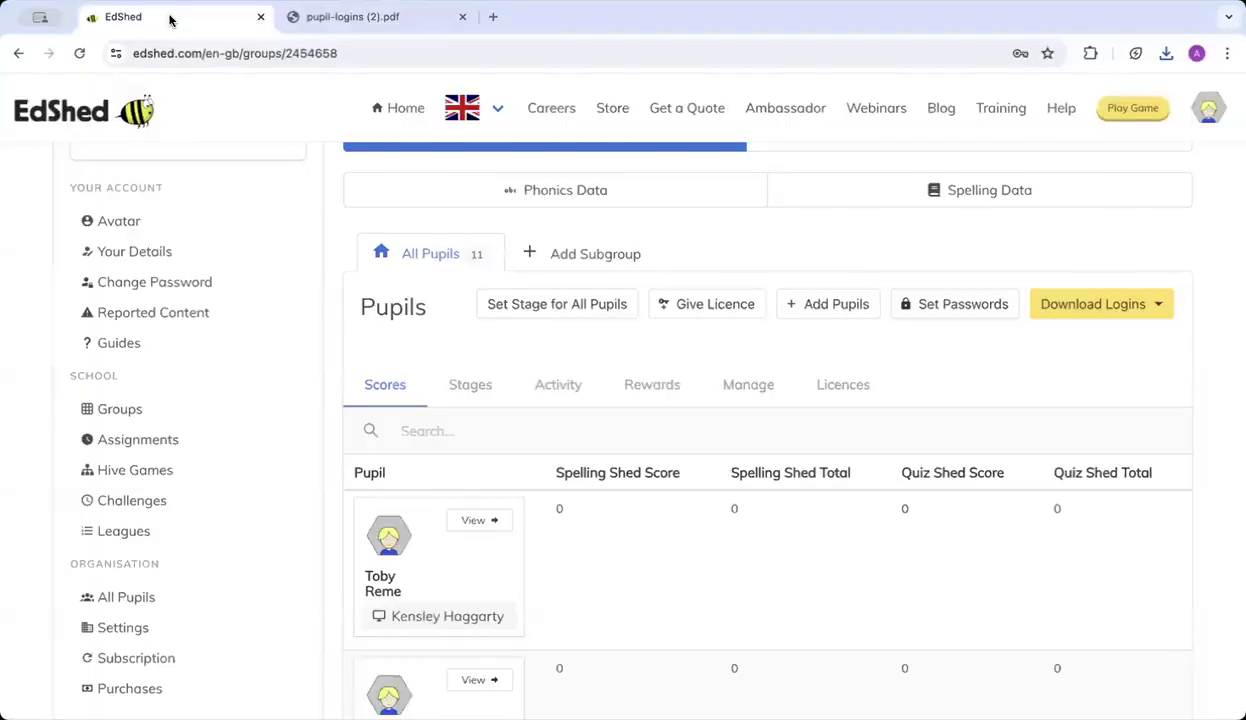
Open the Spelling Shed dashboard and scroll to the stage progression.
scroll(240, 217, up, 5)
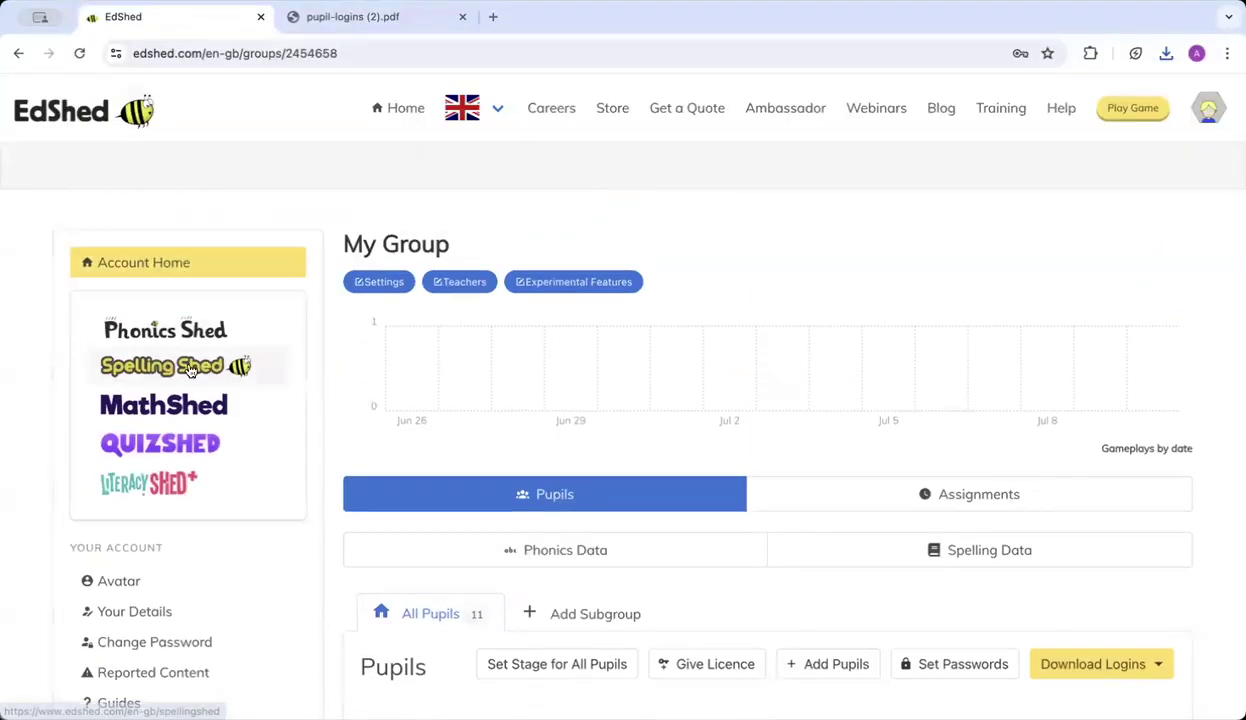
click(140, 368)
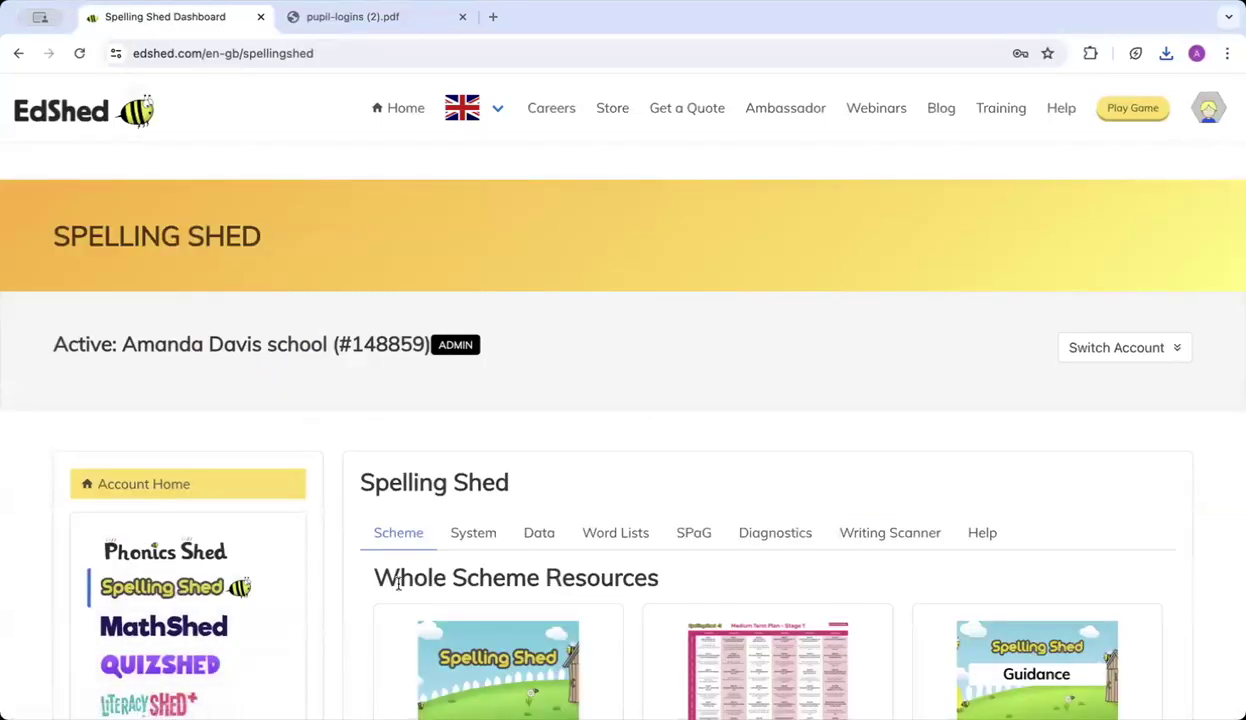
scroll(398, 584, down, 3)
scroll(398, 590, down, 2)
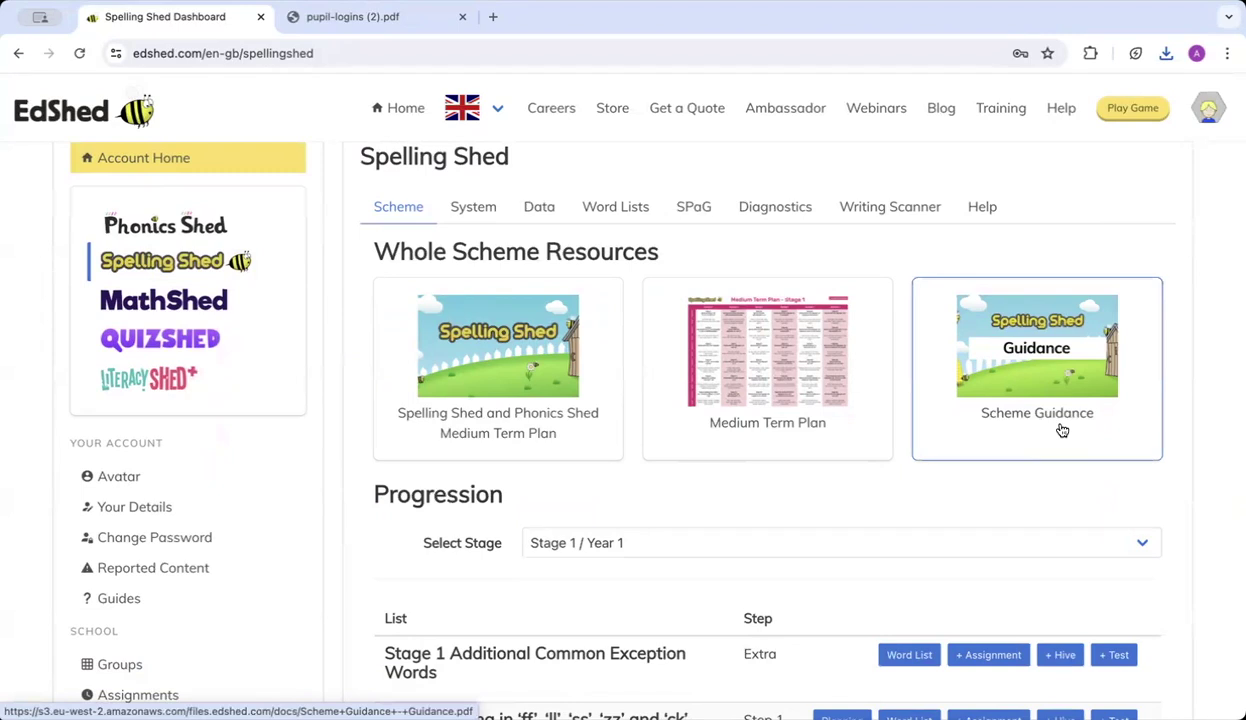
scroll(1080, 421, down, 5)
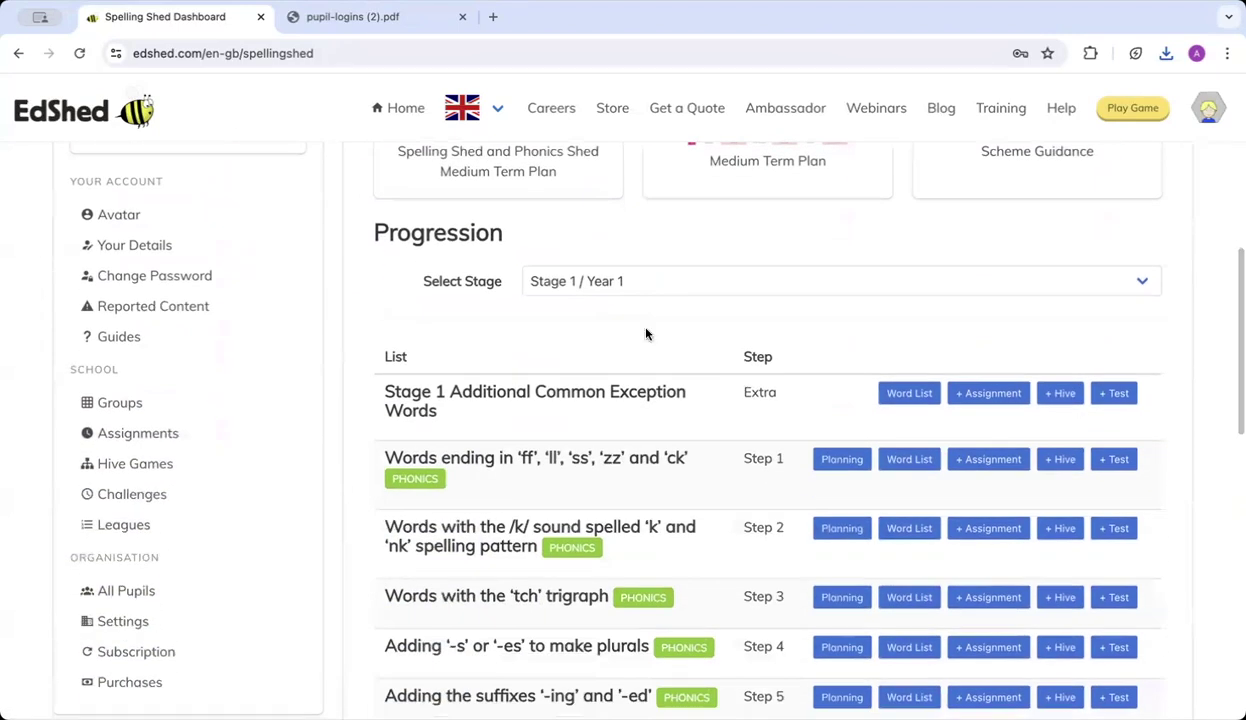
Switch the stage to Stage 2 / Year 2 and browse its word lists.
click(593, 289)
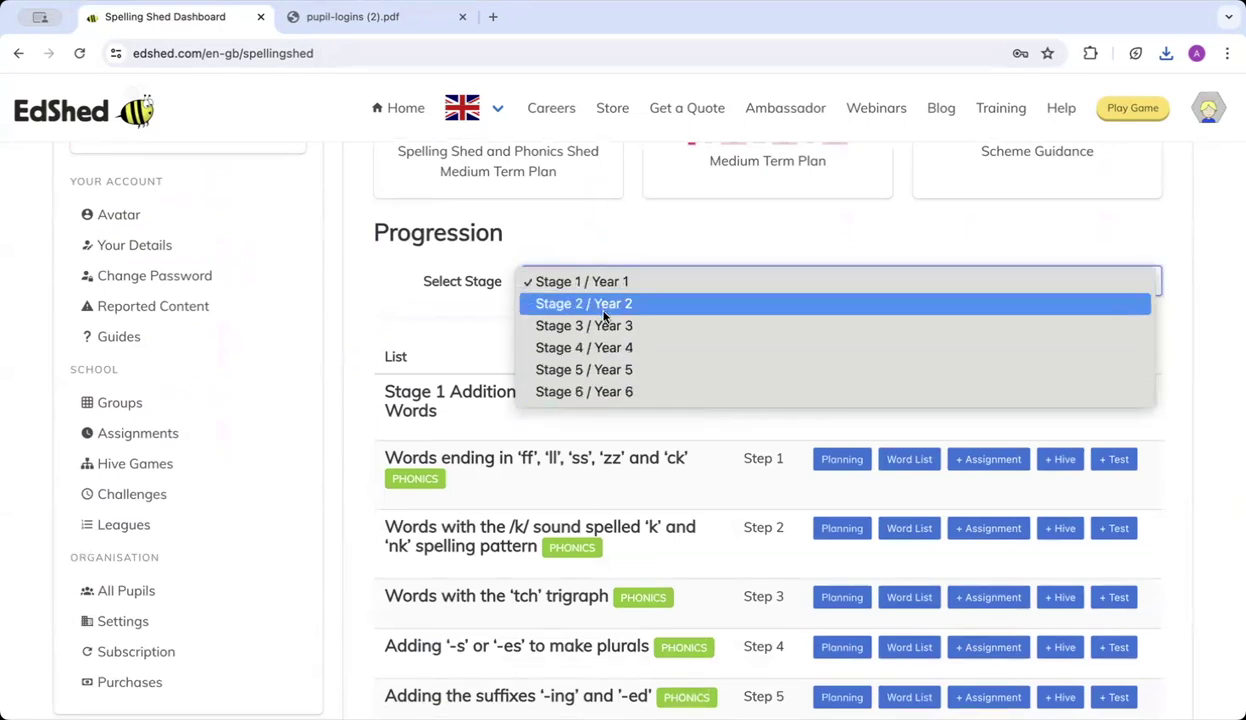
click(597, 308)
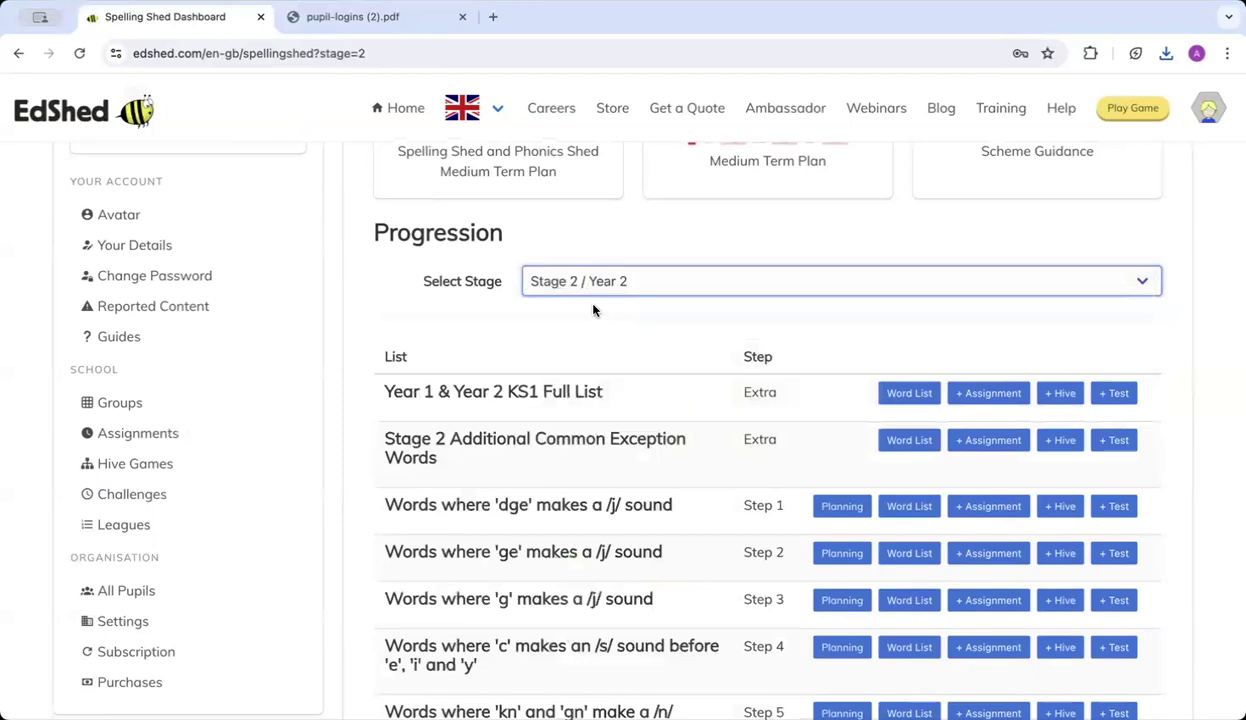
scroll(625, 370, down, 1)
scroll(625, 370, down, 2)
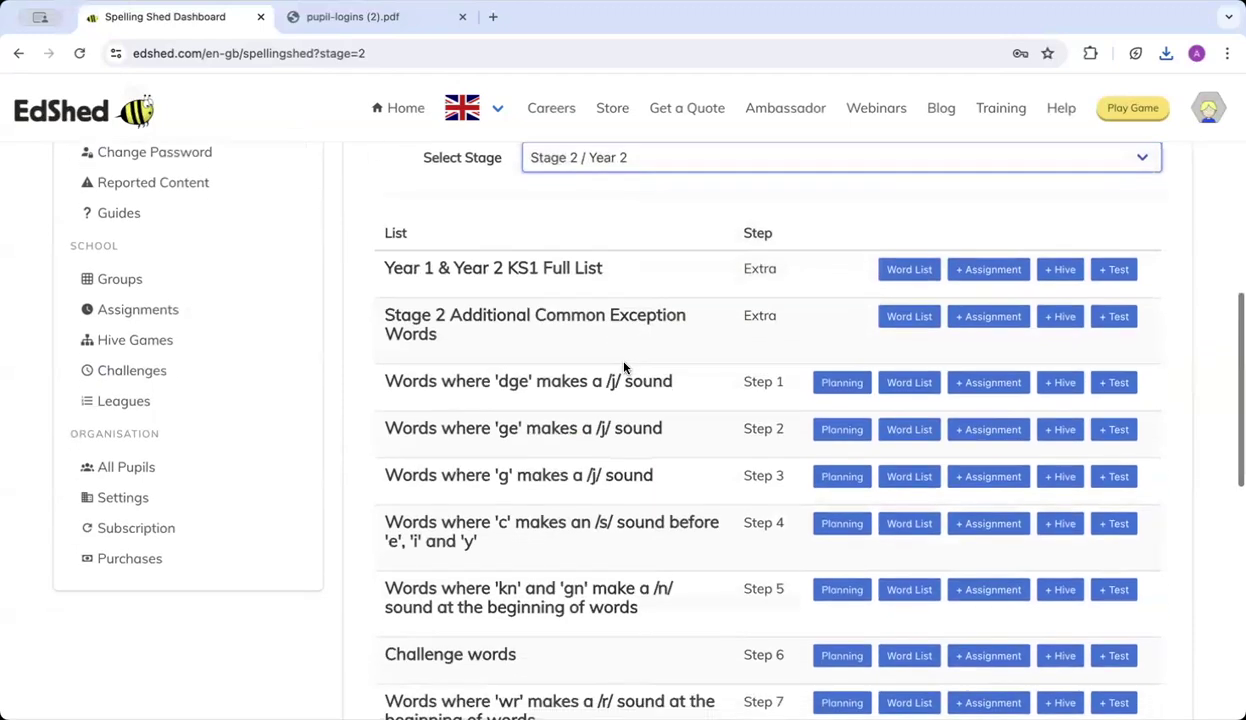
scroll(737, 344, down, 1)
scroll(737, 344, down, 2)
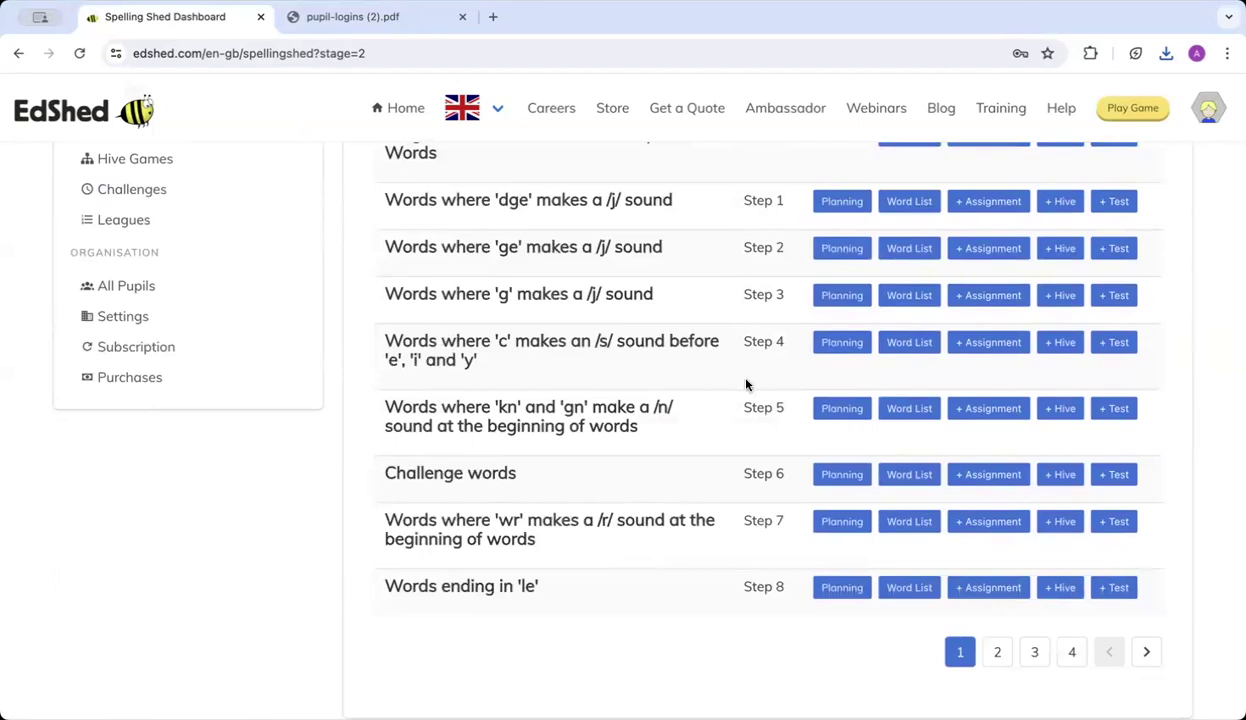
scroll(745, 384, up, 5)
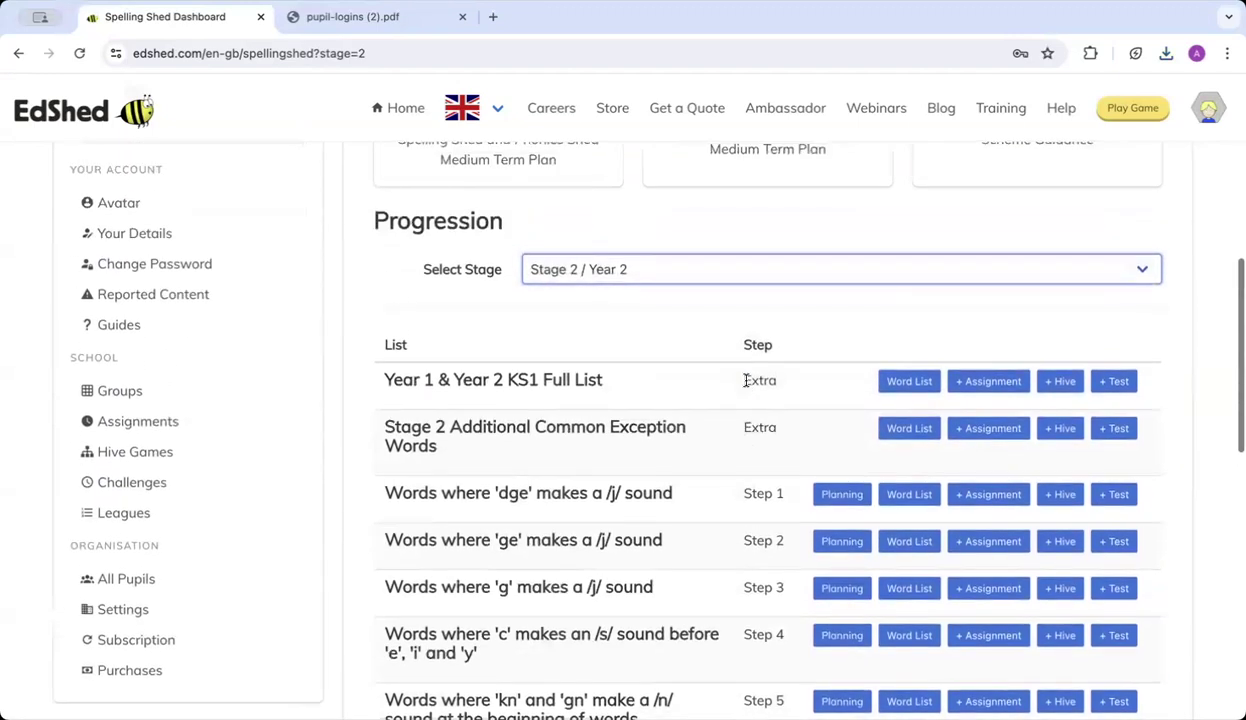
Open the planning resources for Stage 2 Step 1, the 'dge' /j/ words.
click(842, 495)
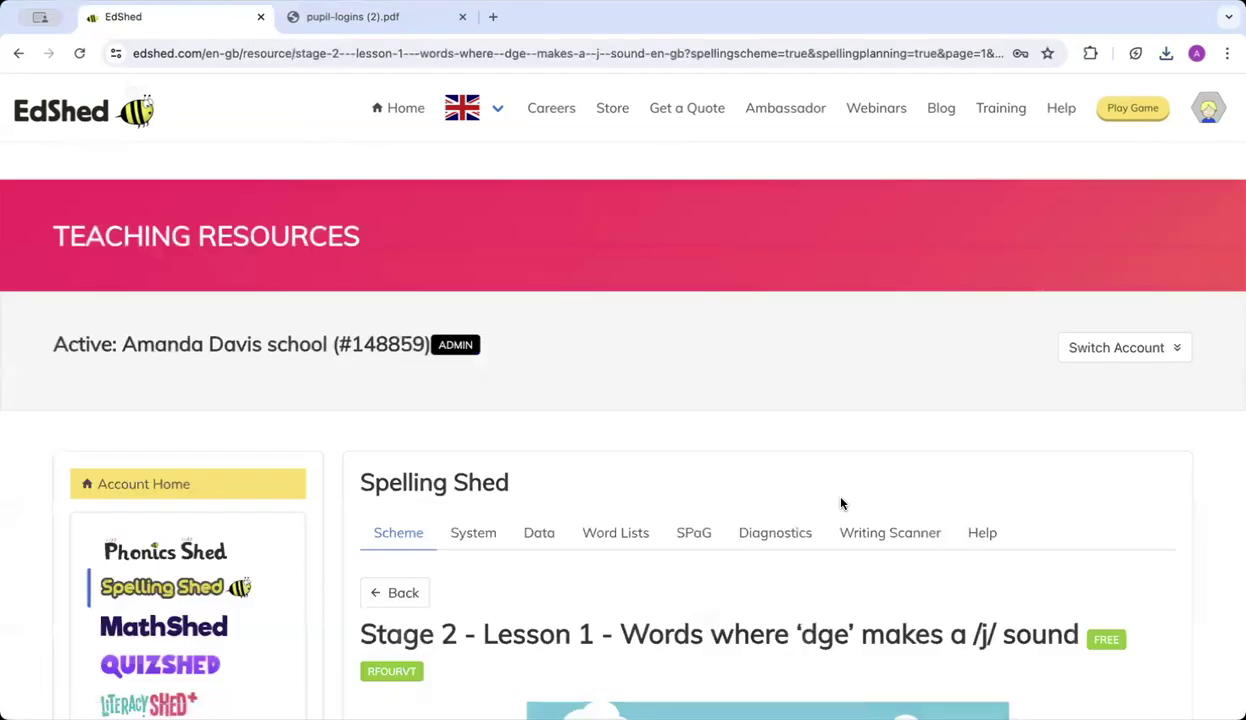
scroll(842, 503, down, 3)
scroll(842, 503, down, 3)
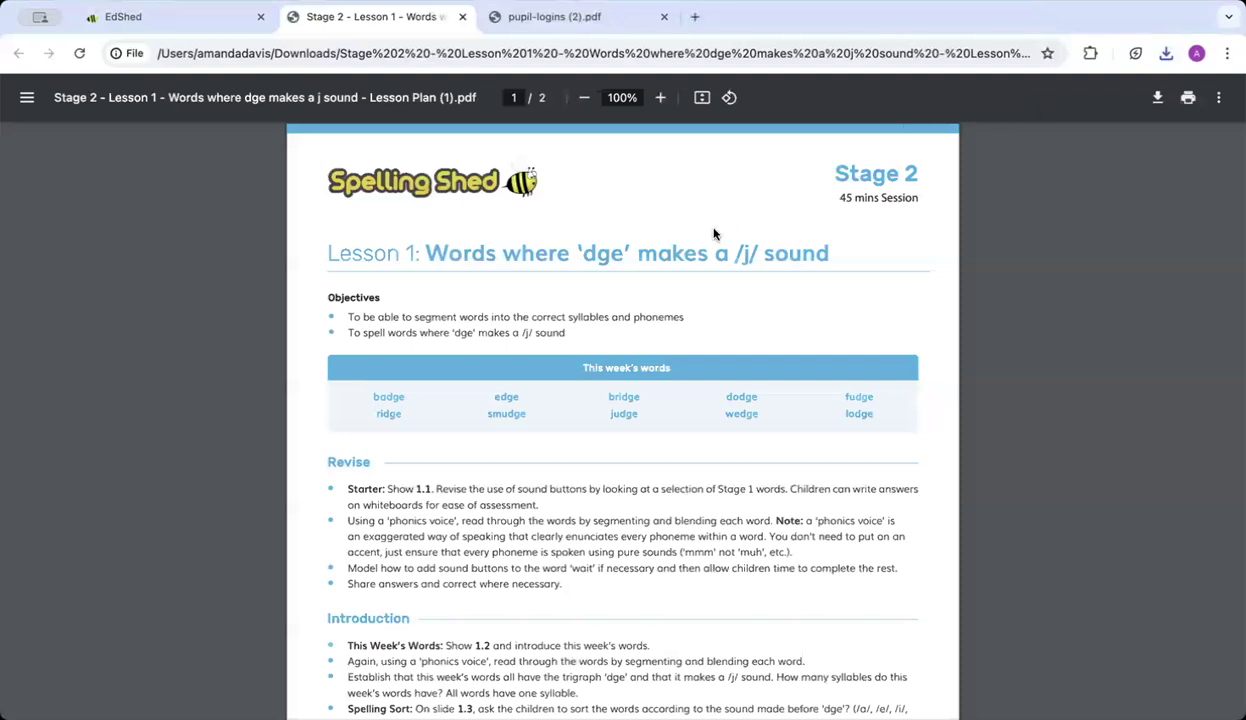
Read through both pages of the Lesson 1 plan PDF, then return to the EdShed tab.
scroll(714, 234, down, 2)
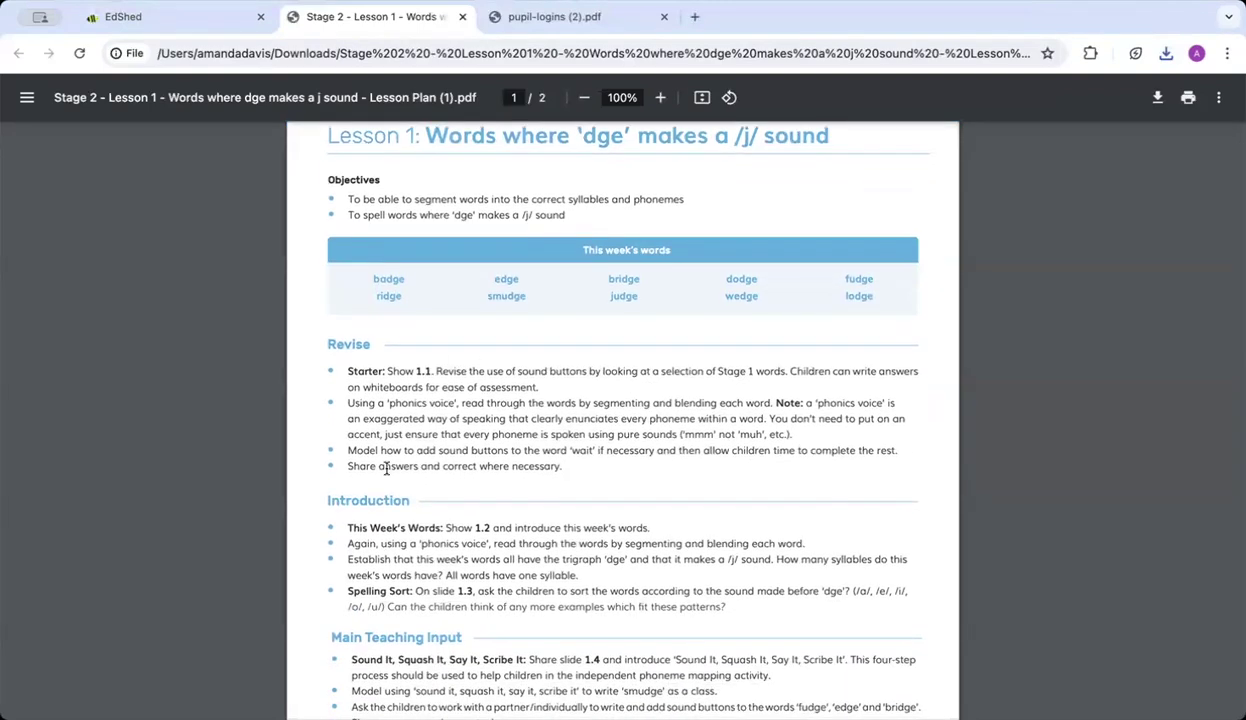
scroll(377, 455, down, 2)
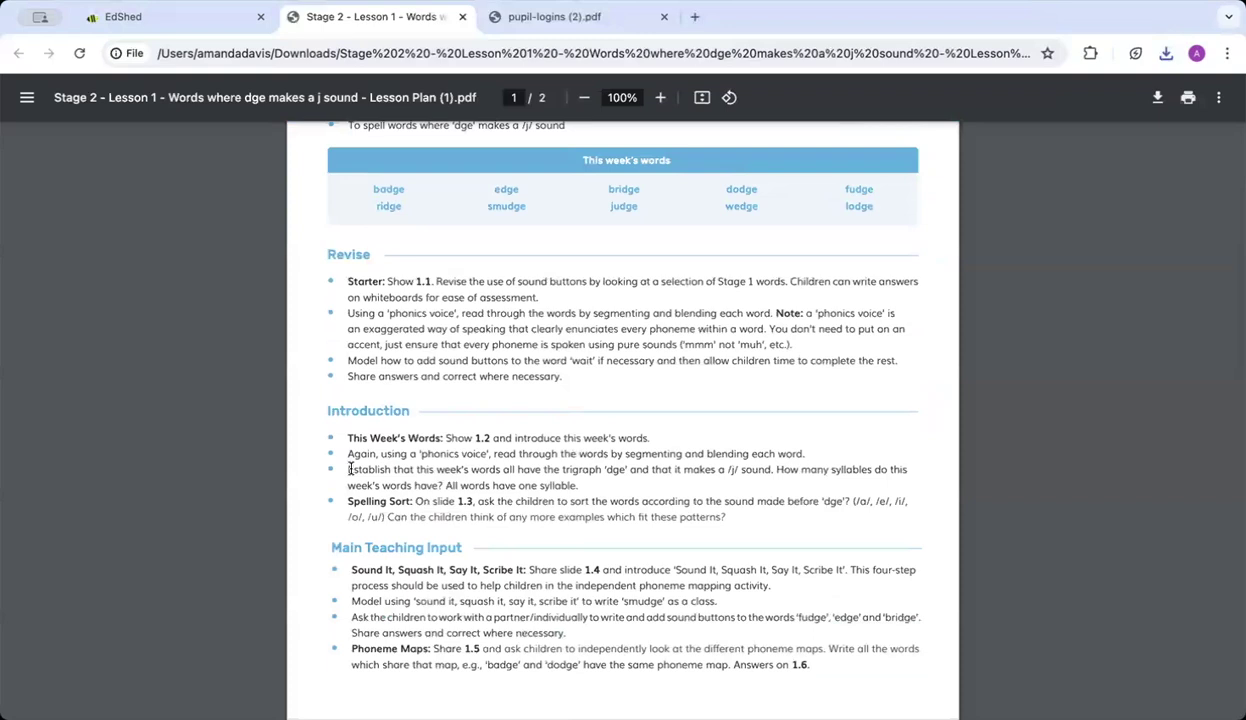
scroll(351, 469, down, 10)
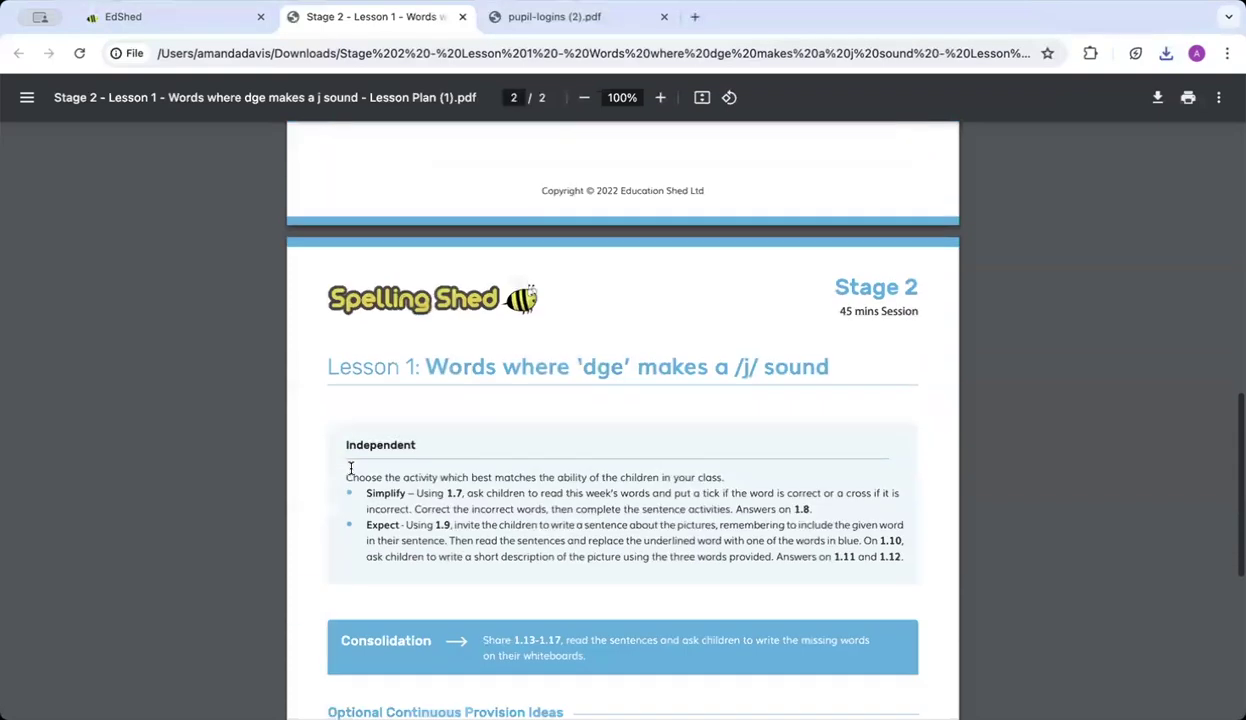
scroll(351, 469, down, 5)
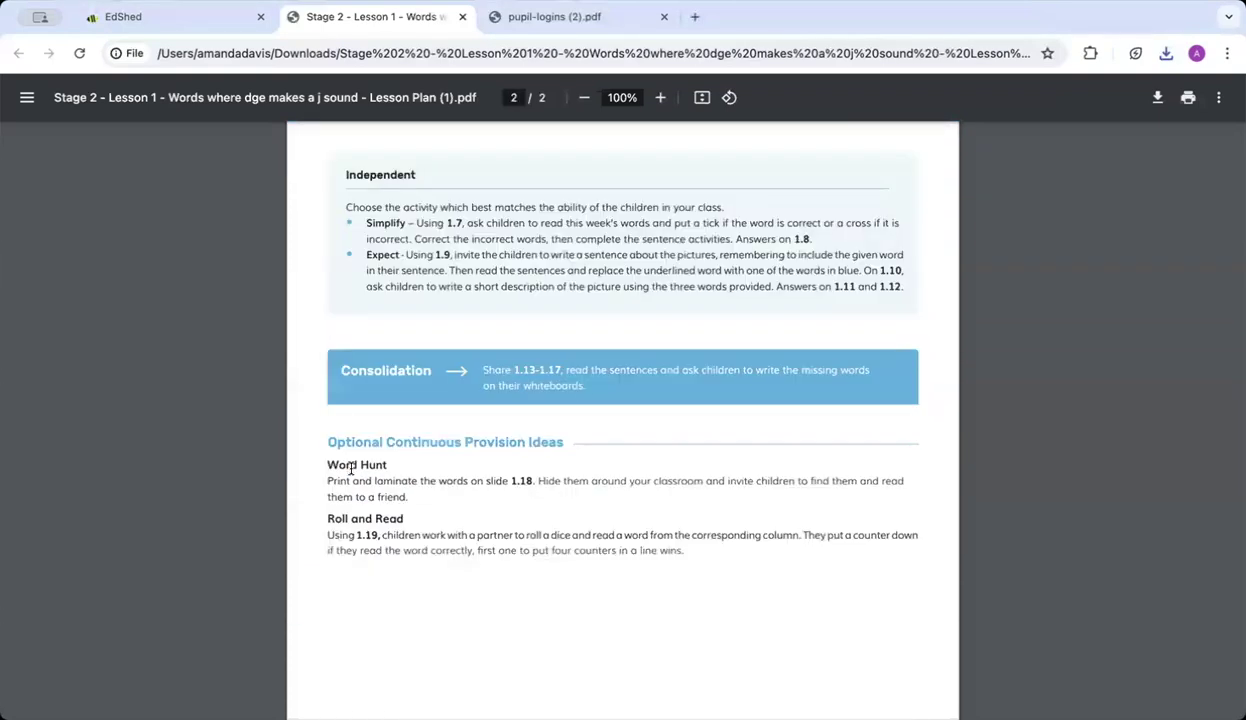
scroll(351, 469, up, 8)
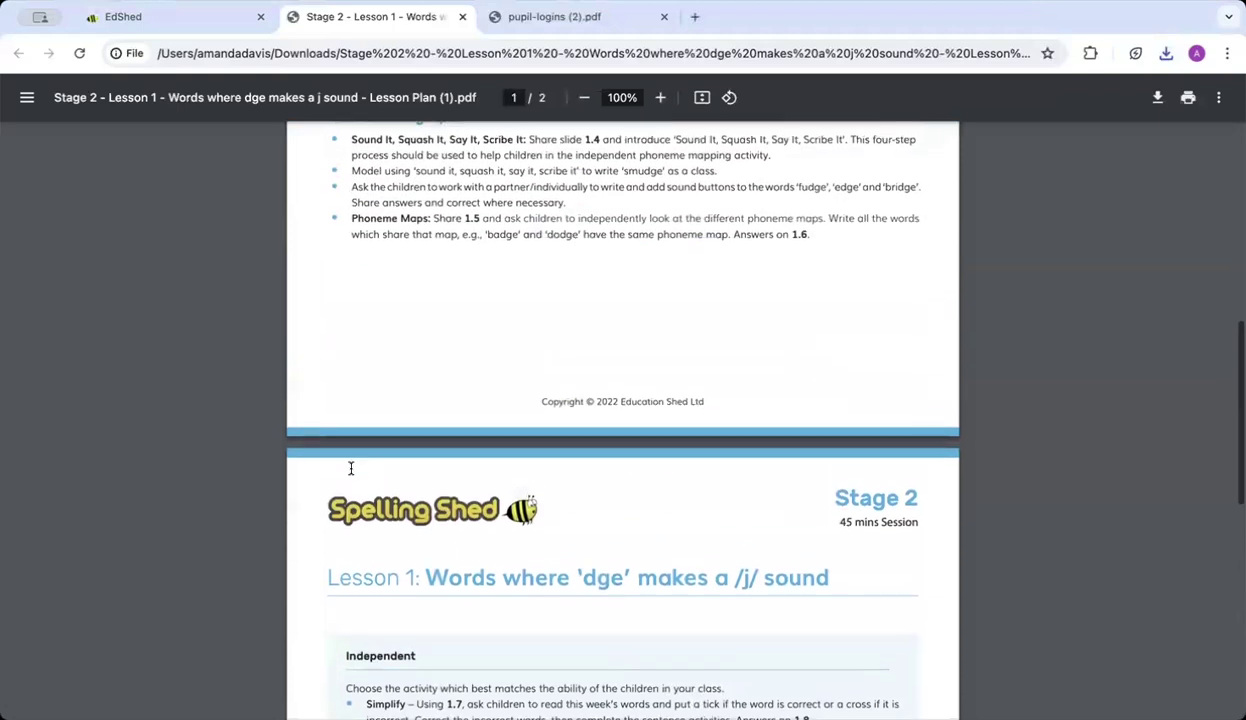
scroll(351, 469, up, 8)
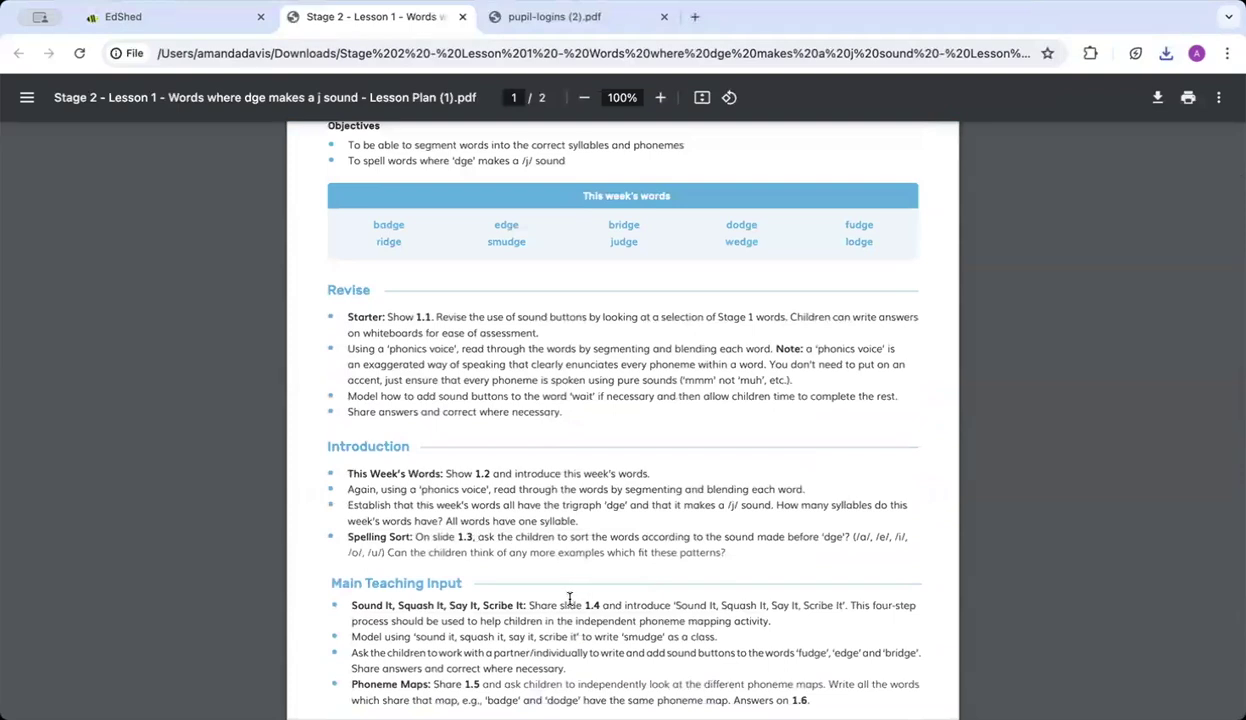
scroll(620, 621, up, 3)
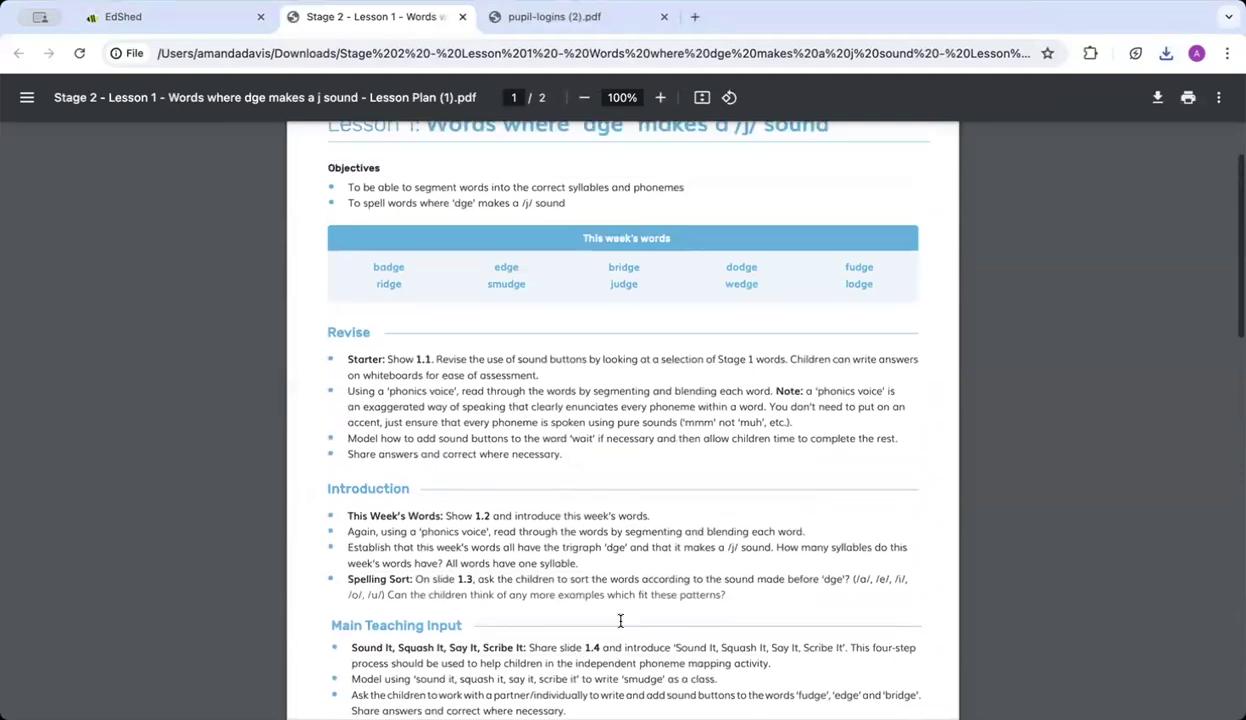
click(149, 18)
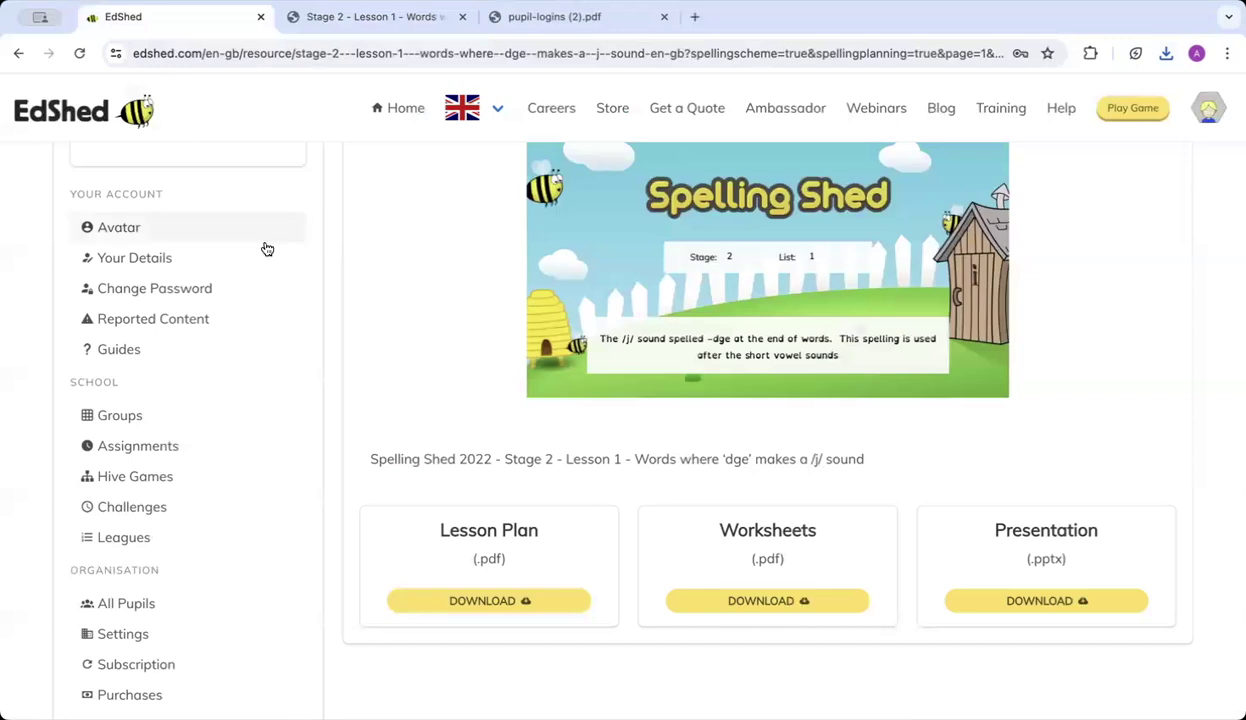
scroll(360, 244, up, 1)
scroll(380, 244, up, 3)
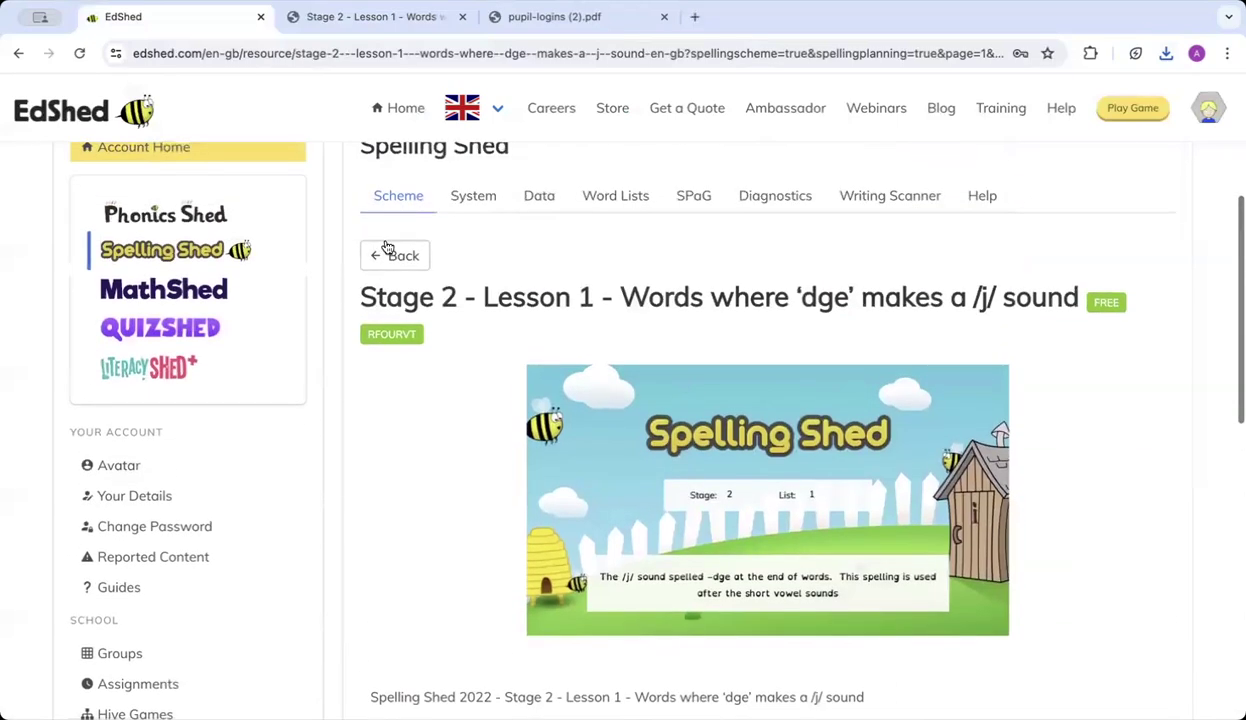
click(402, 262)
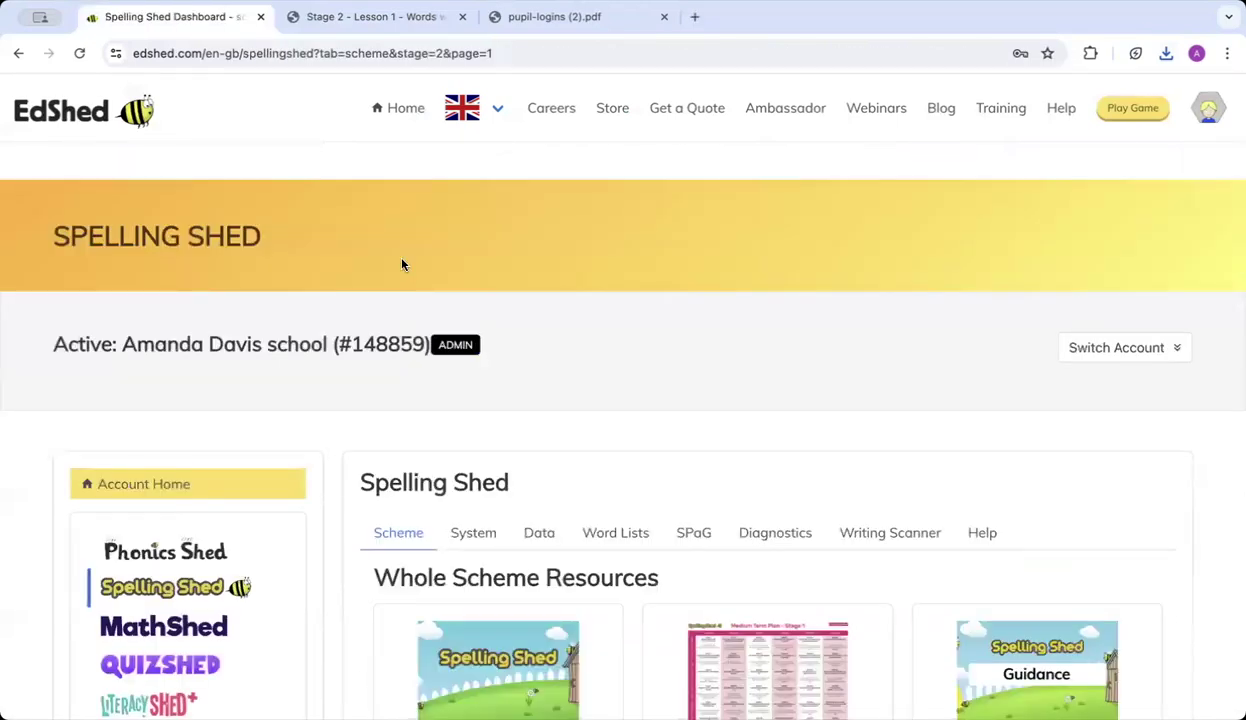
scroll(658, 464, down, 5)
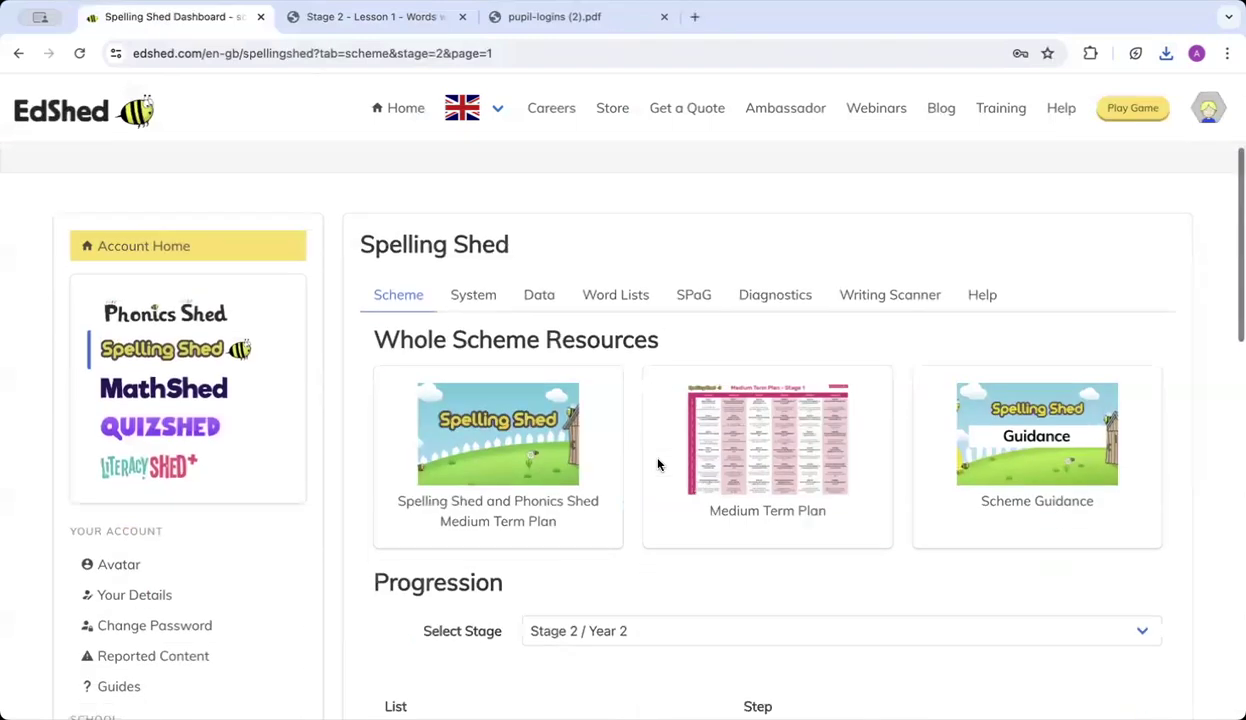
click(665, 356)
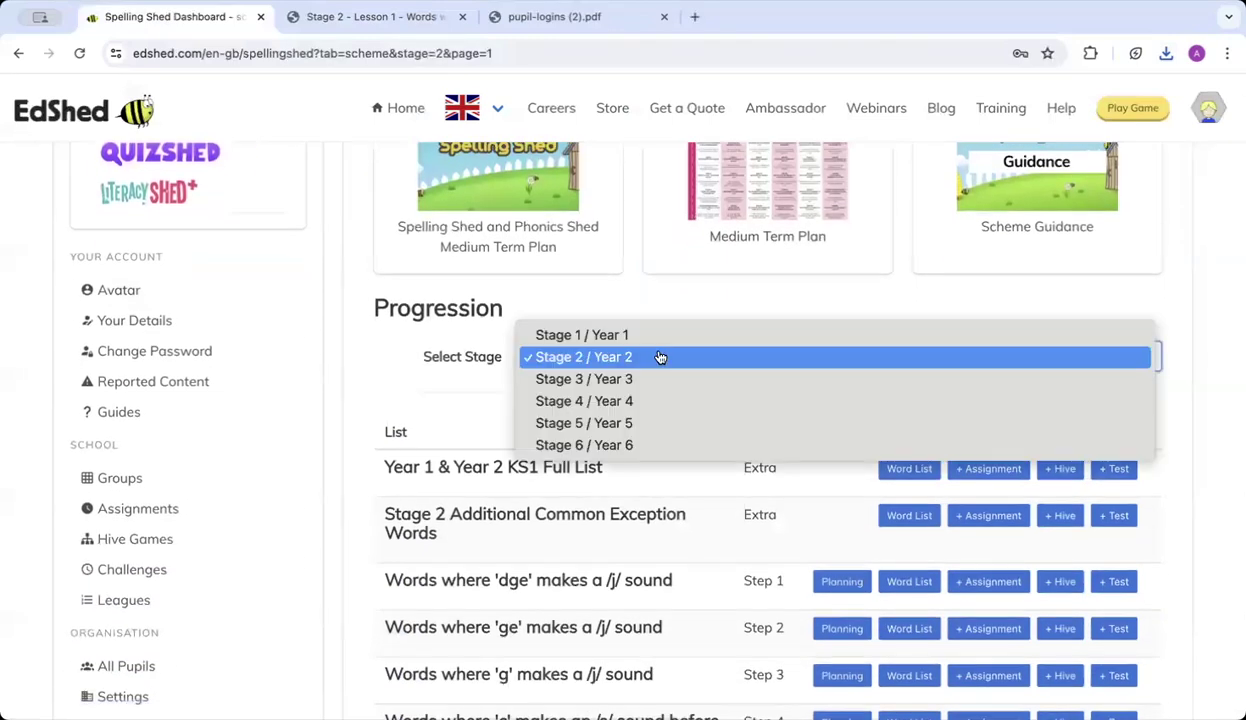
click(659, 381)
scroll(706, 463, down, 2)
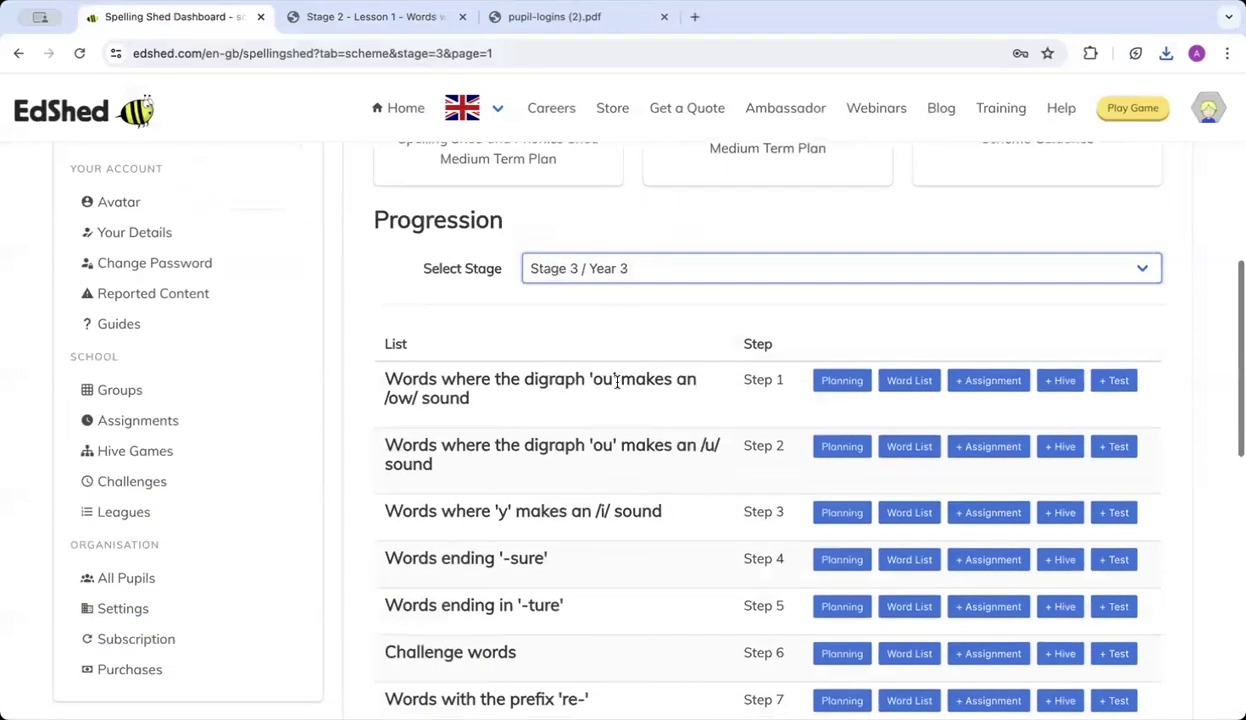
click(579, 269)
click(579, 269)
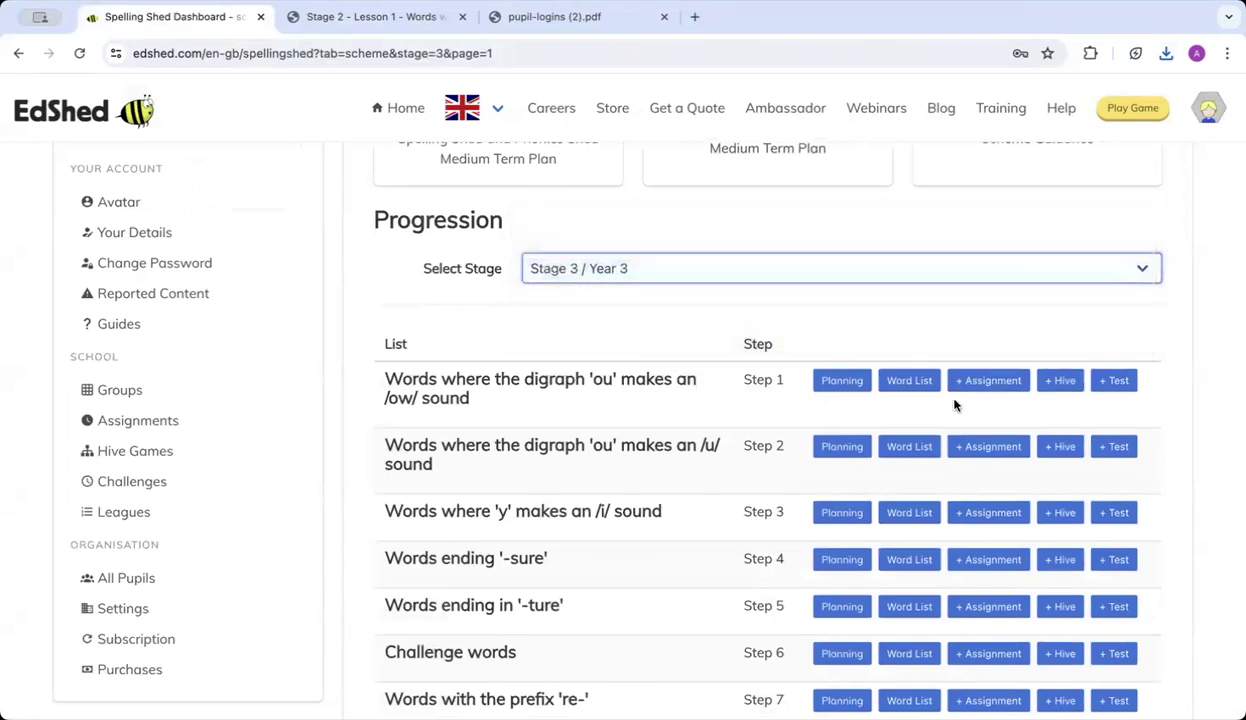
click(836, 383)
scroll(539, 537, down, 5)
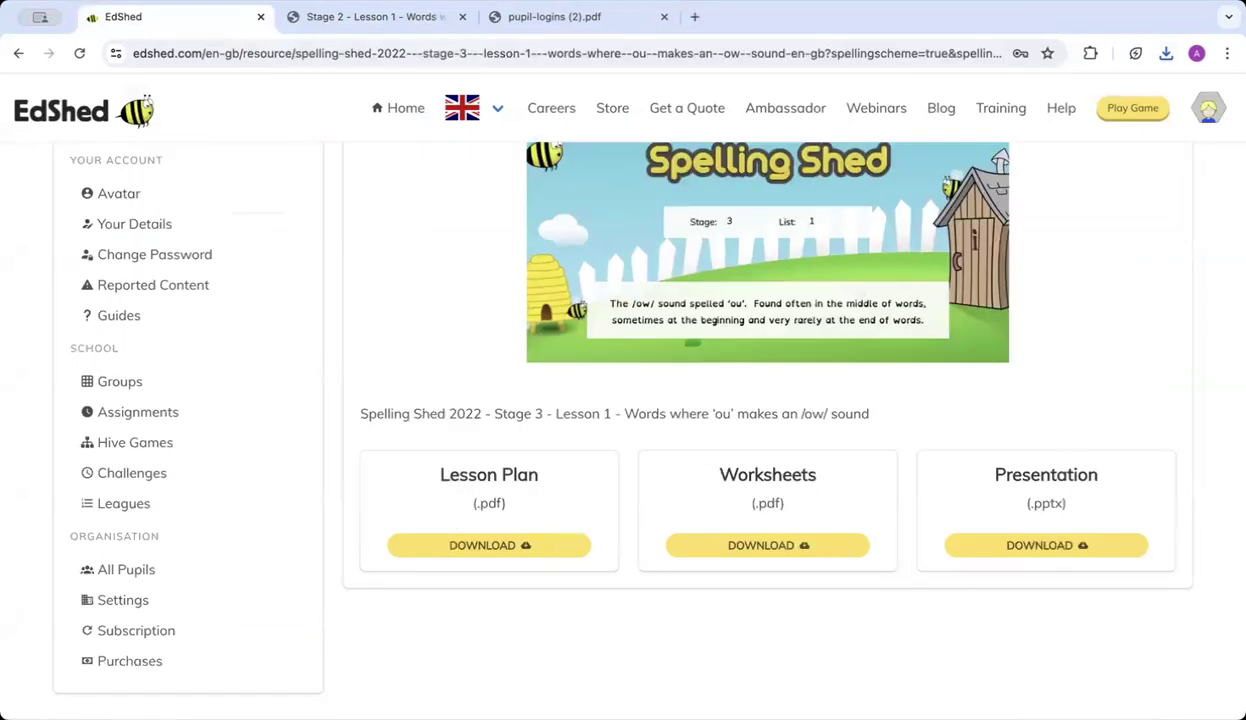
scroll(448, 277, up, 3)
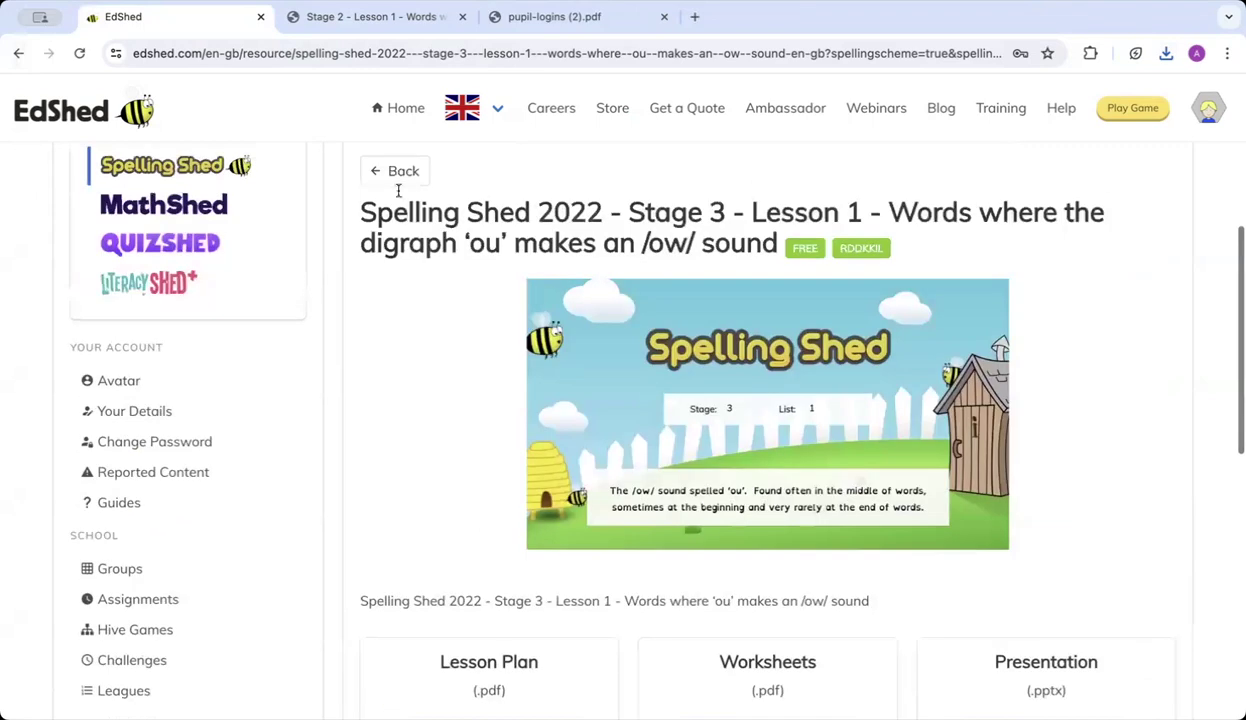
click(392, 172)
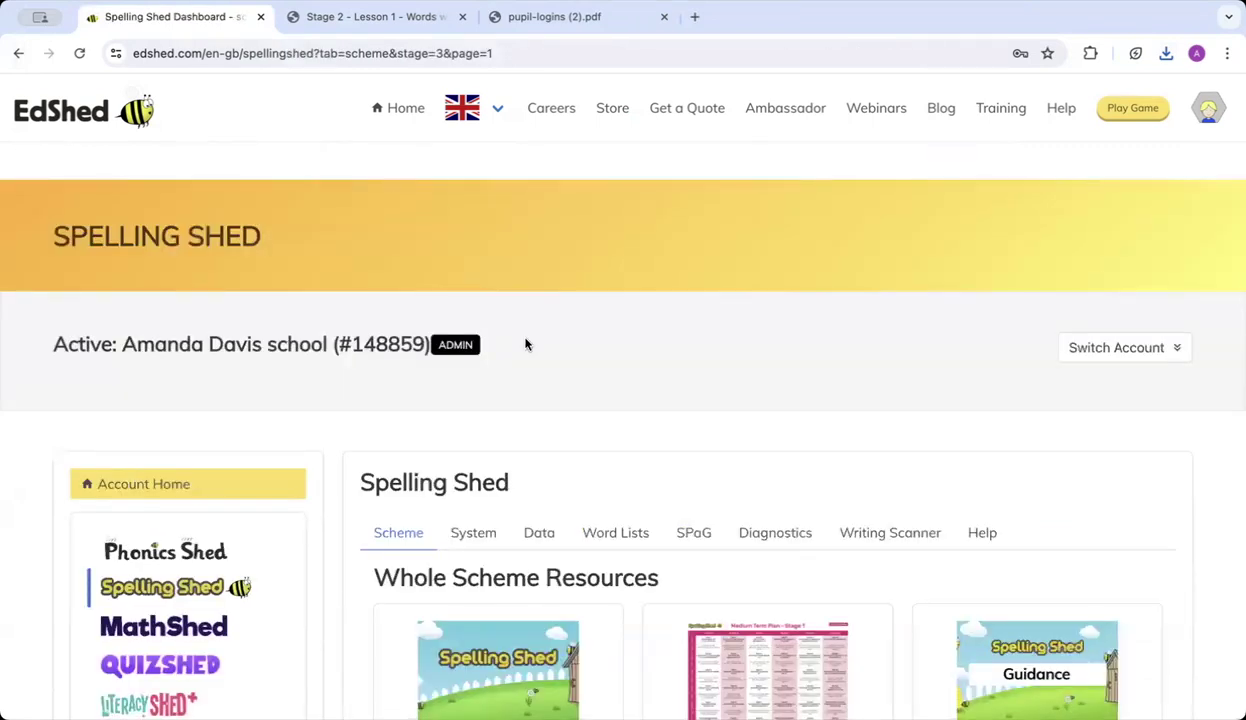
From the Spelling Shed System tab, open Assignments and show the Create options.
scroll(526, 344, down, 2)
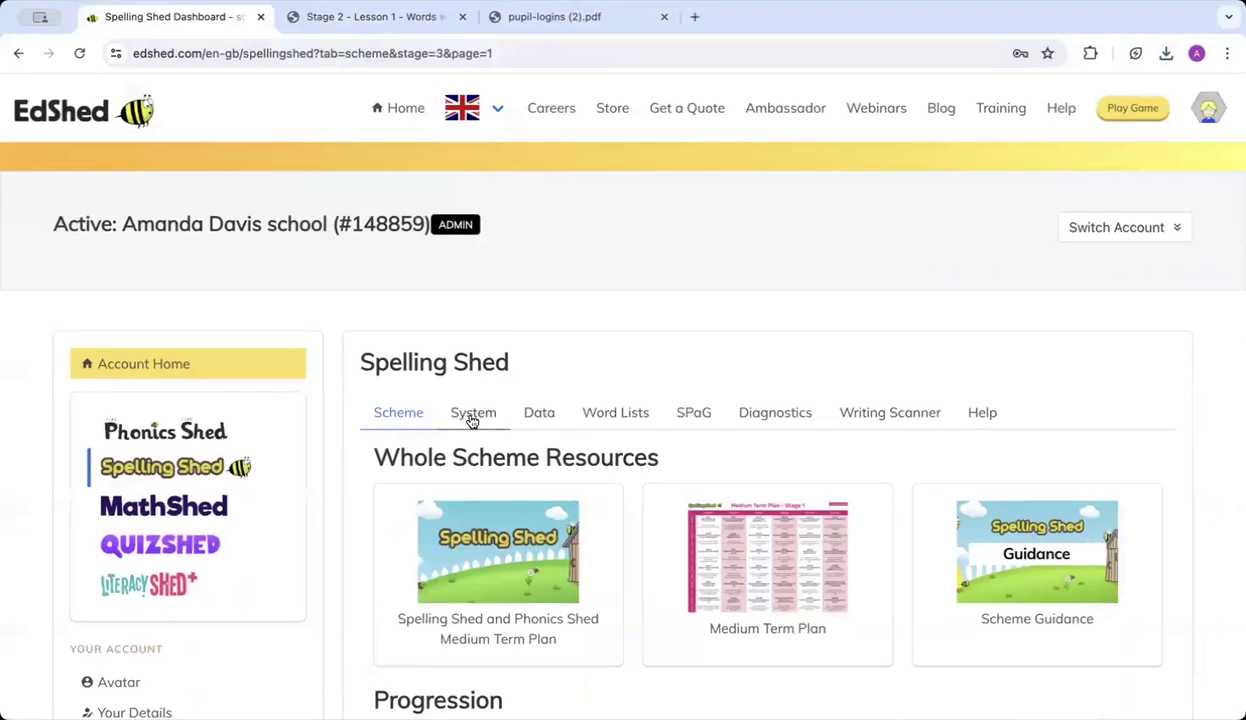
click(473, 416)
scroll(473, 420, down, 3)
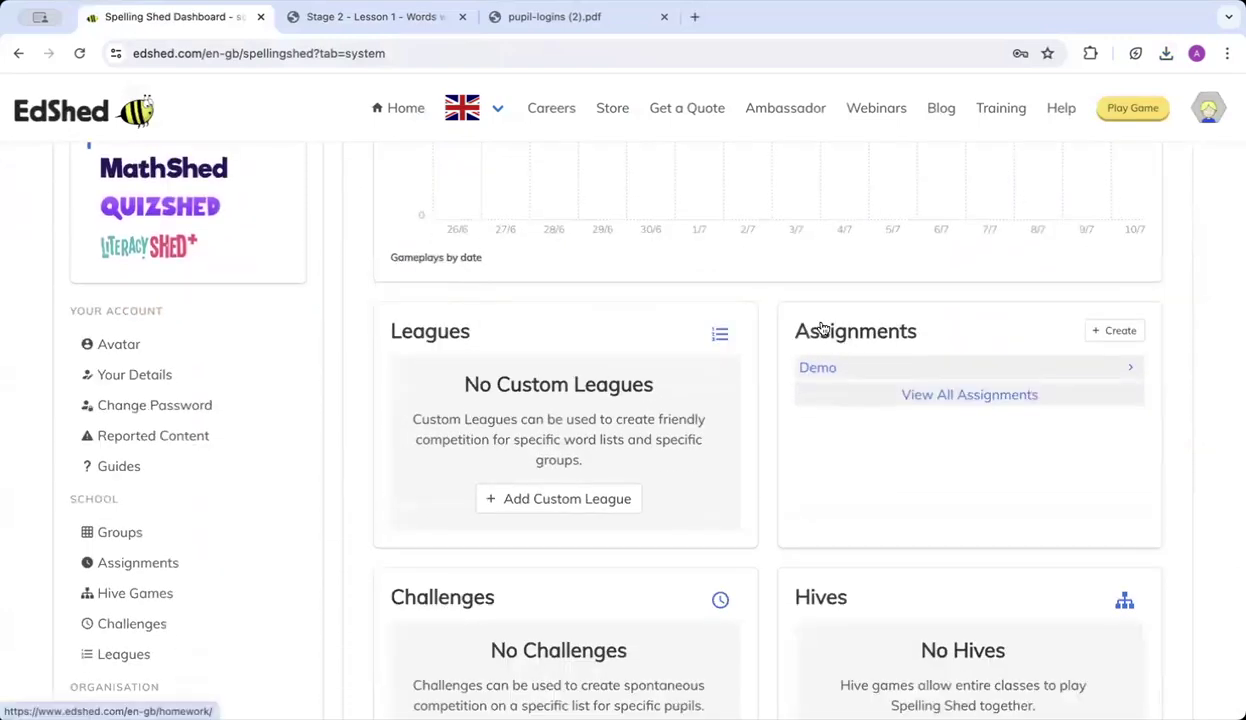
click(880, 328)
click(1114, 487)
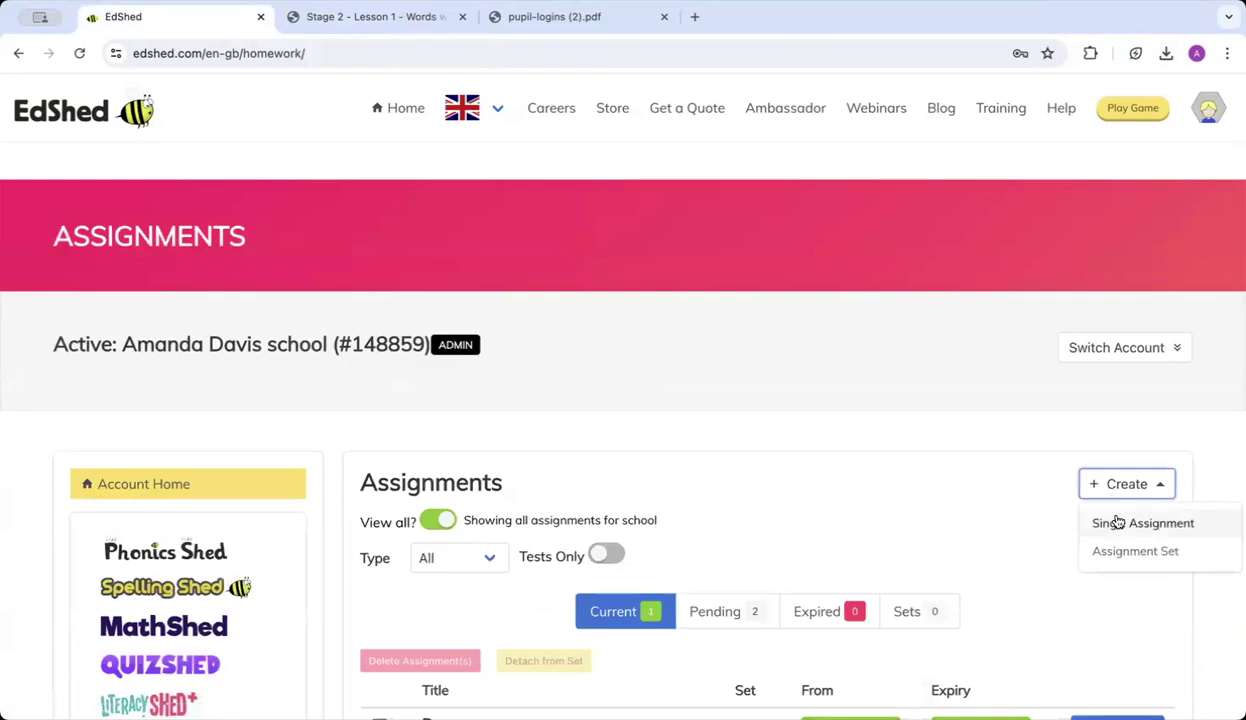
Start a single assignment titled 'Demo 3', available from 10 July to 17 July.
click(1130, 528)
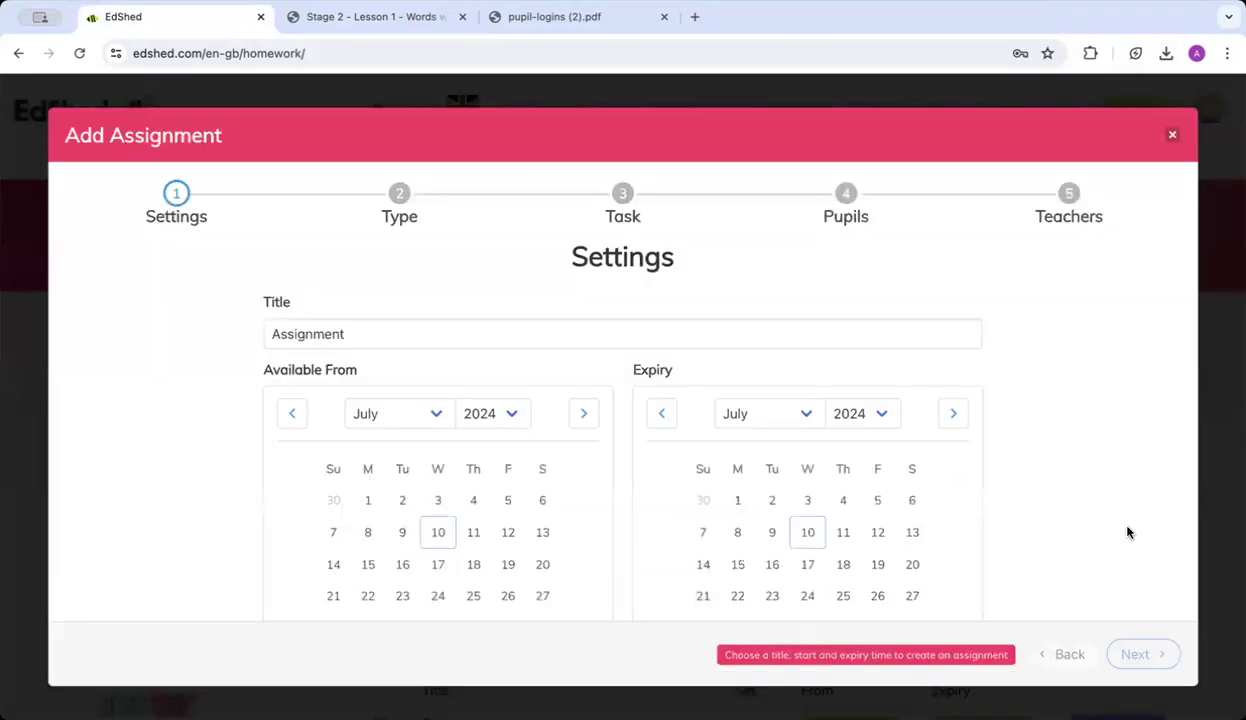
double_click(322, 338)
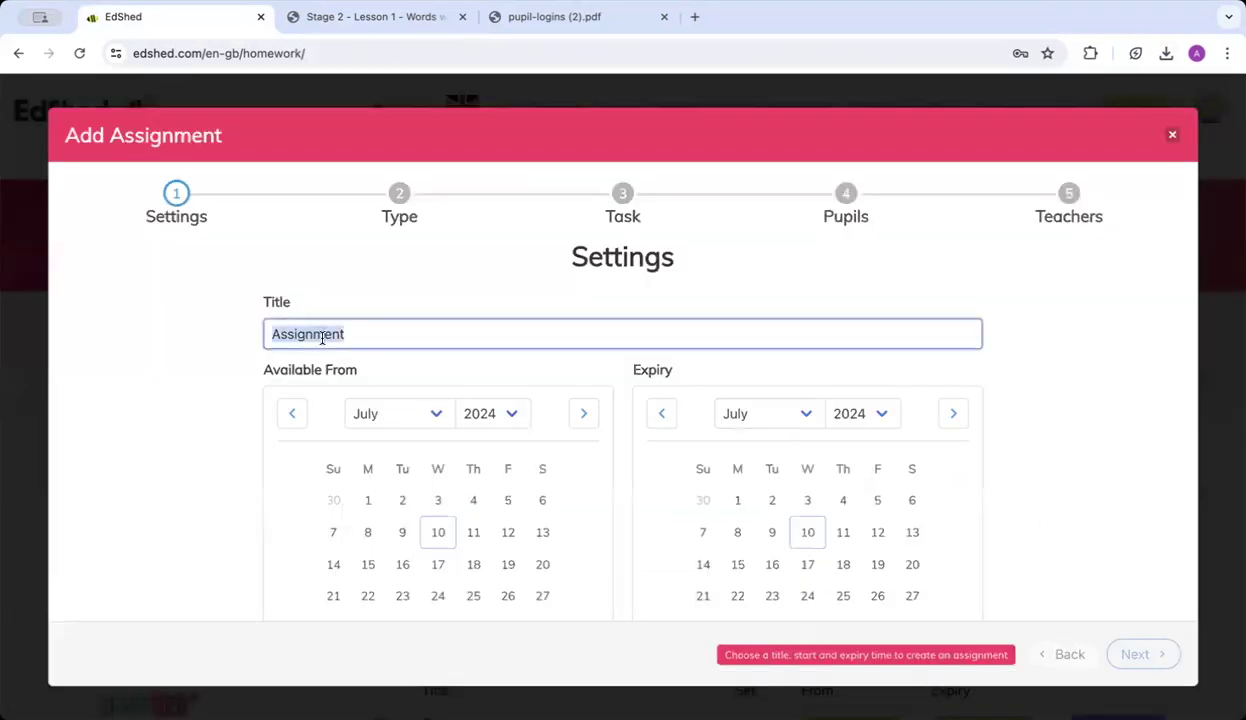
text(Demo 3)
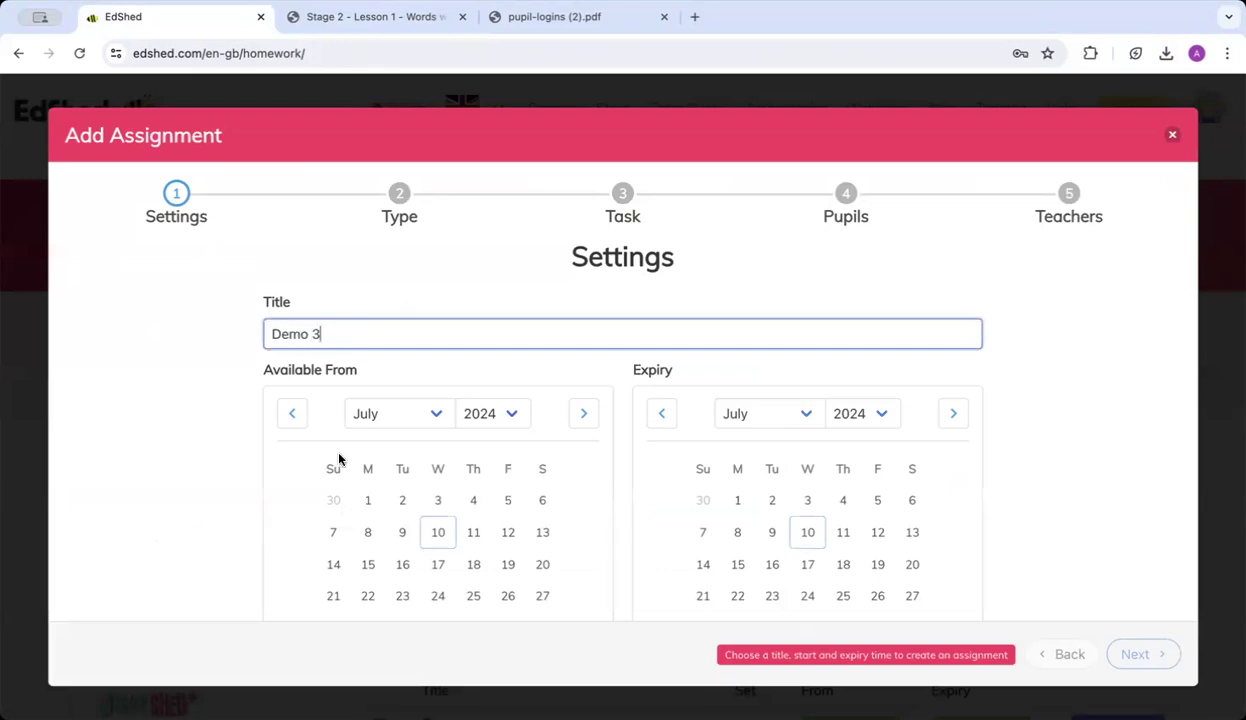
scroll(339, 459, down, 2)
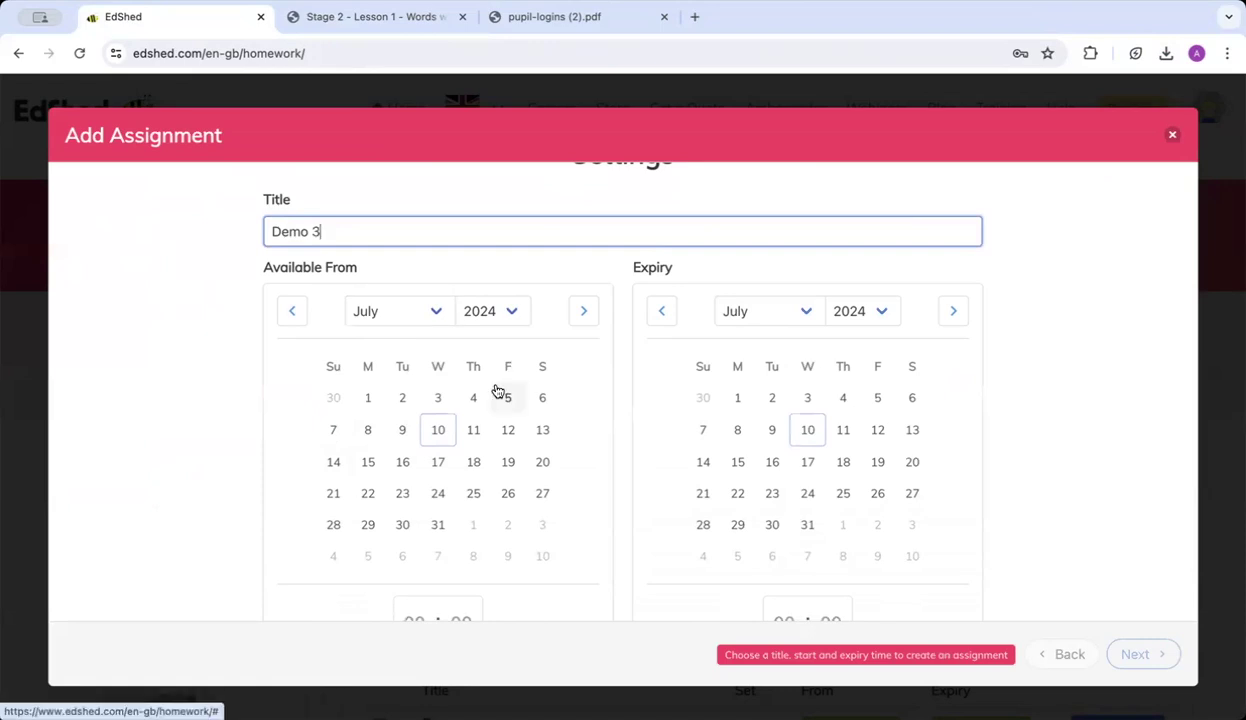
click(438, 431)
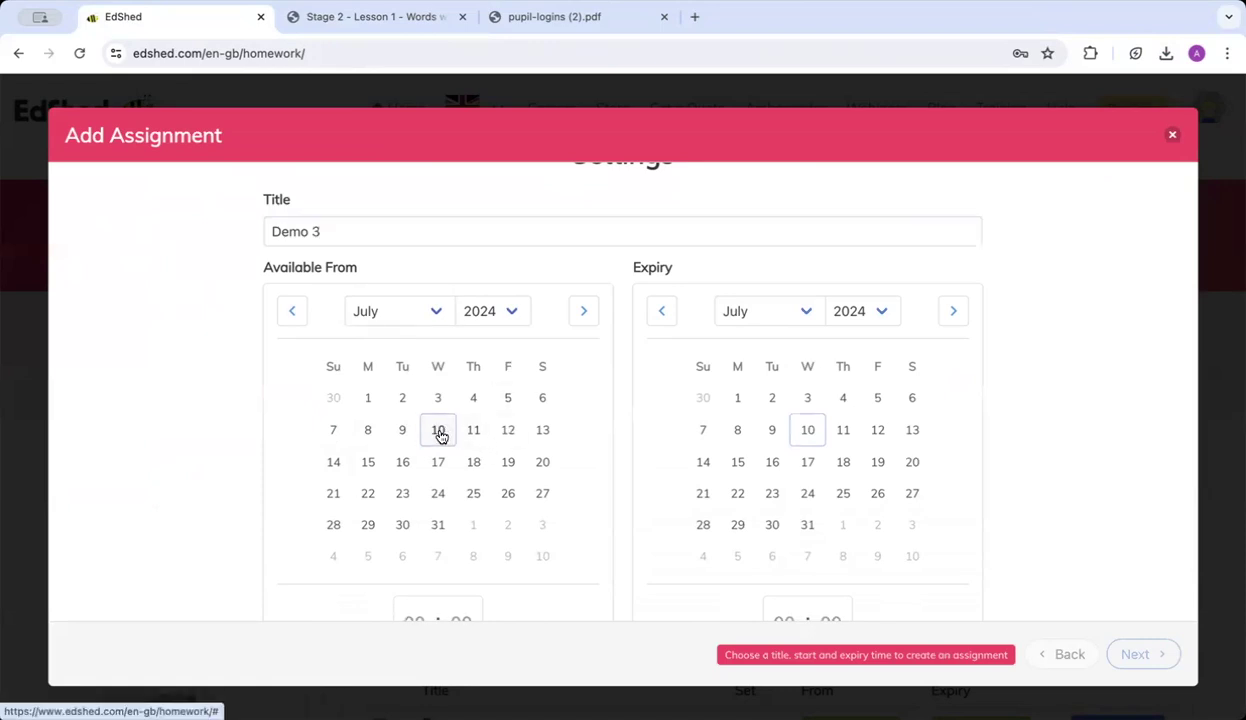
click(808, 465)
scroll(808, 468, down, 2)
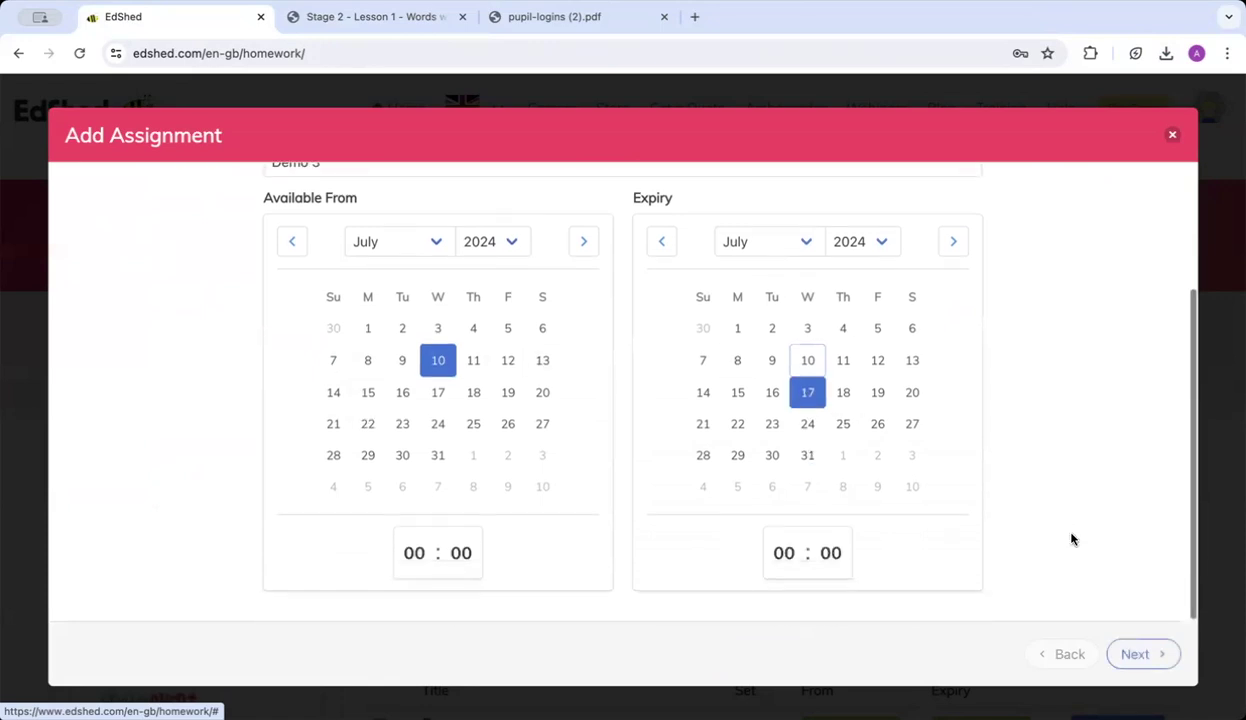
click(1143, 654)
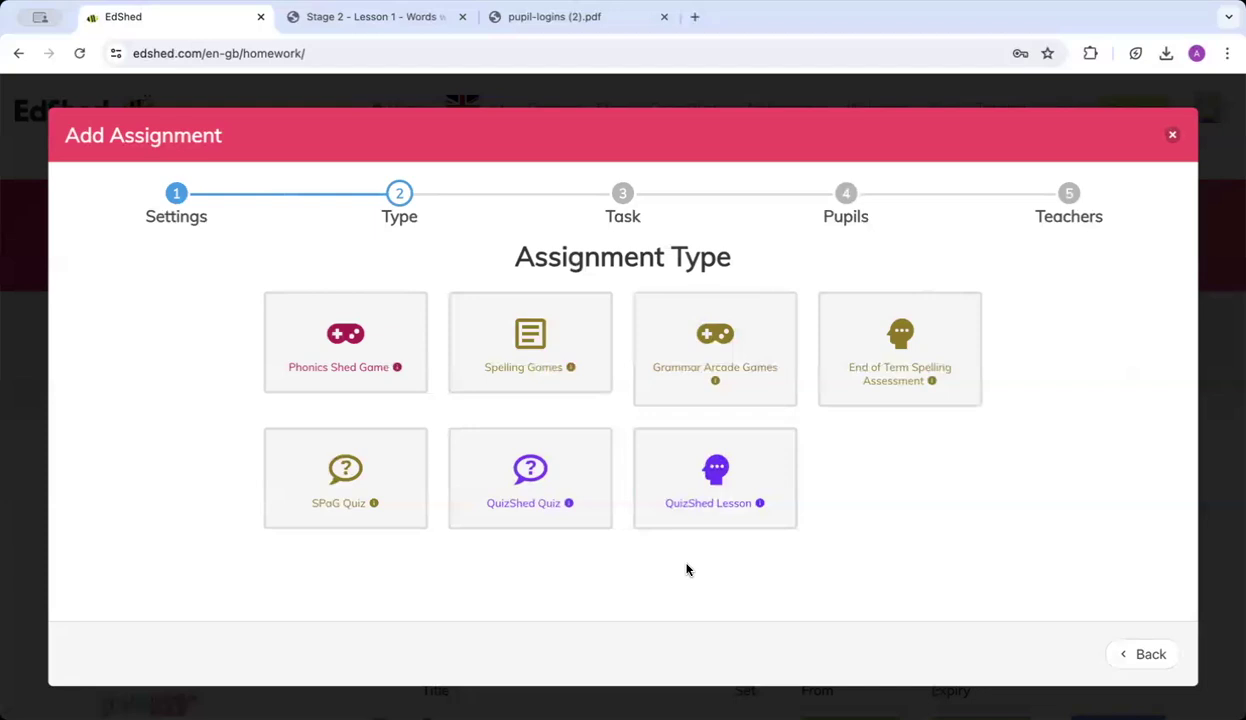
Make it a Spelling Games assignment on Stage 3 List 1, the 'ou' /ow/ words.
click(524, 369)
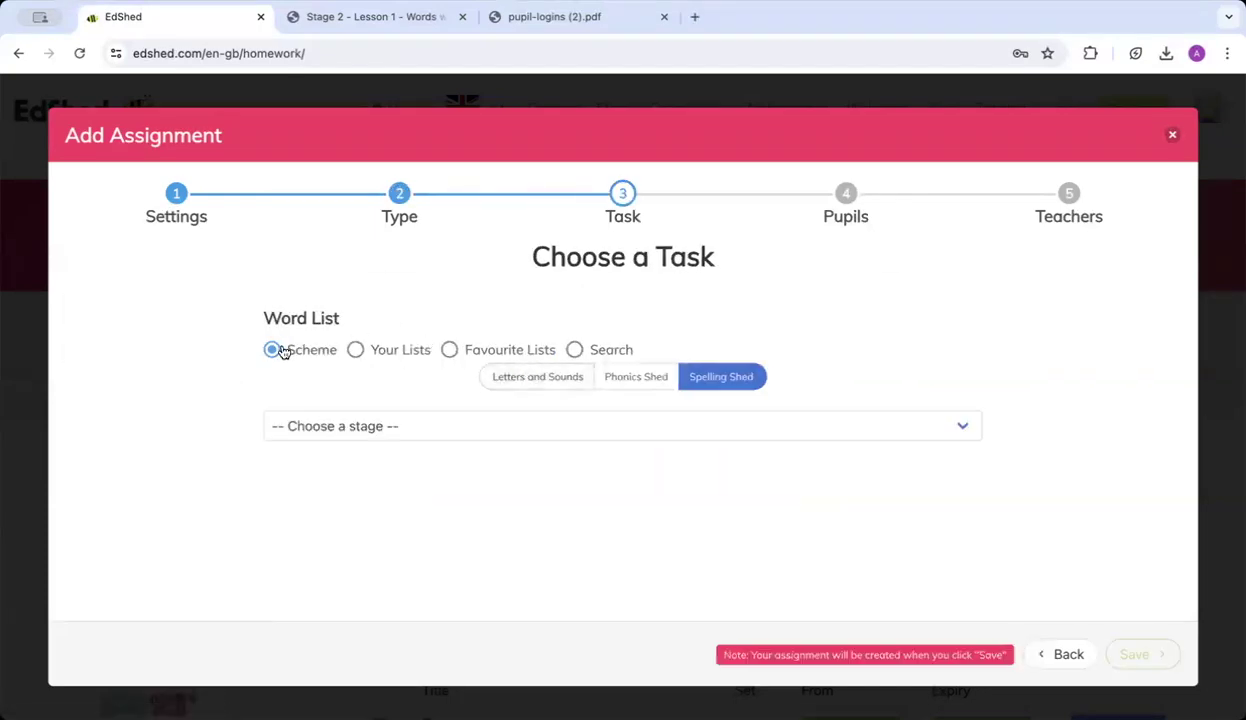
click(311, 430)
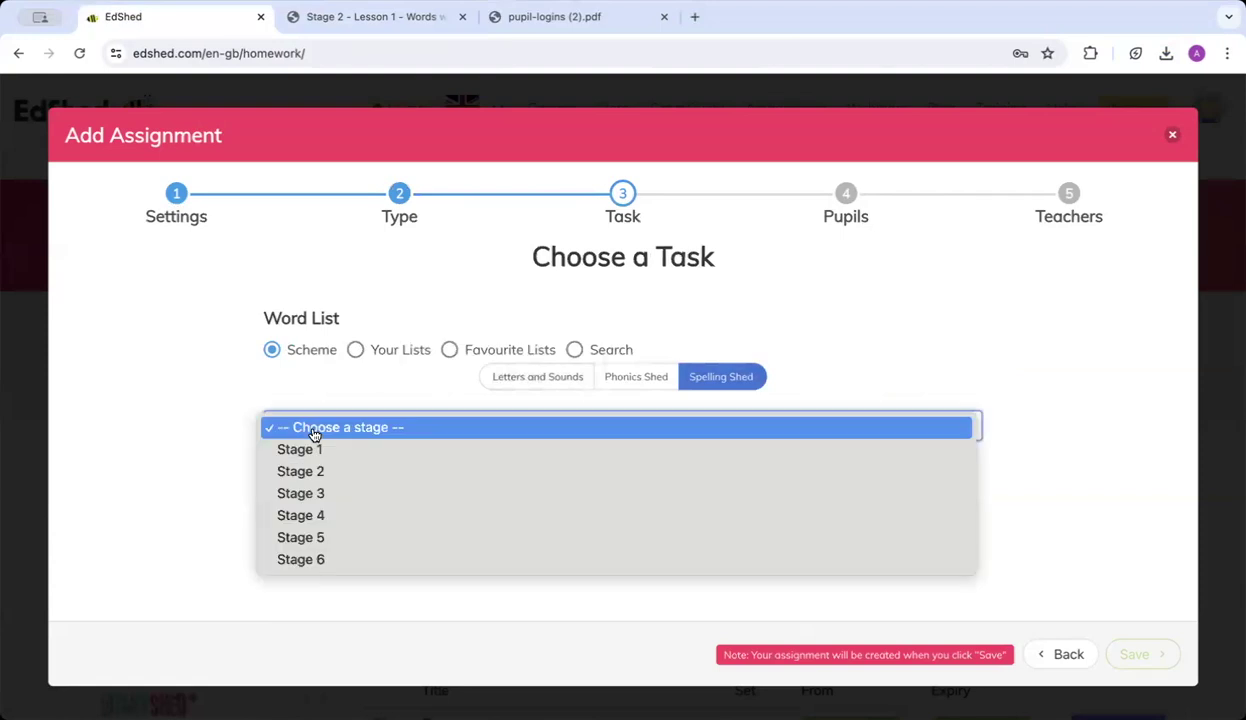
click(331, 494)
click(300, 468)
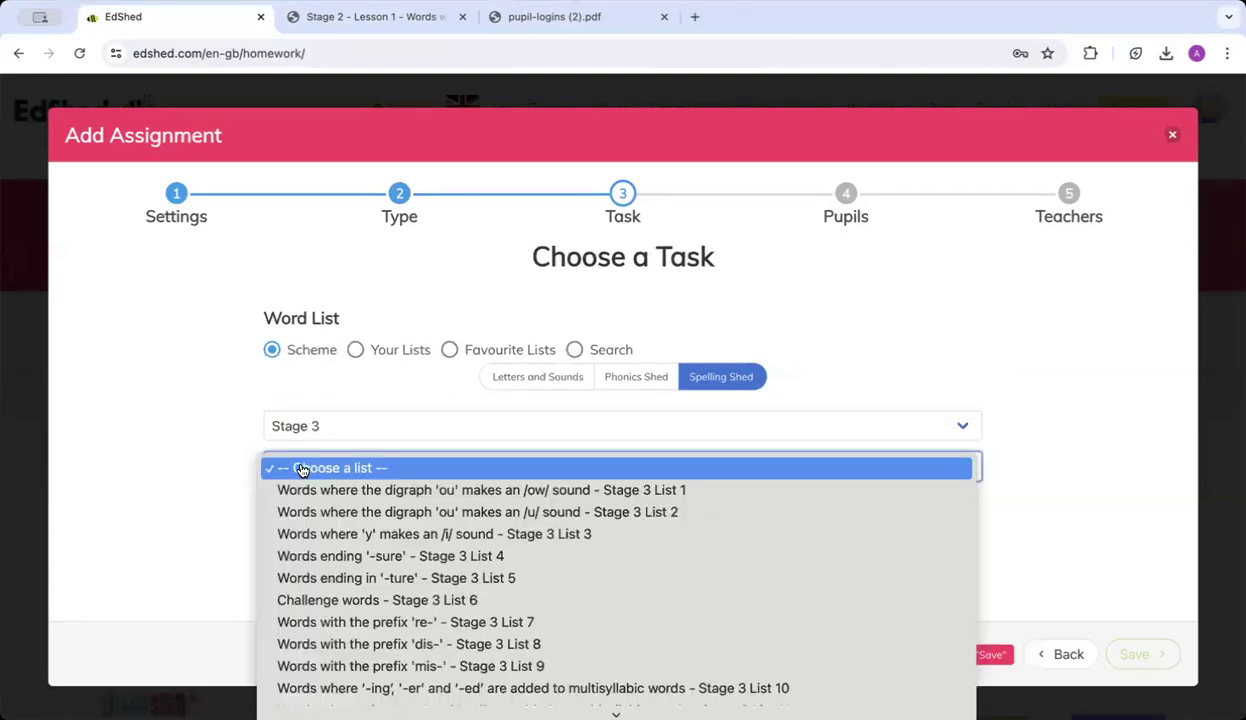
click(307, 494)
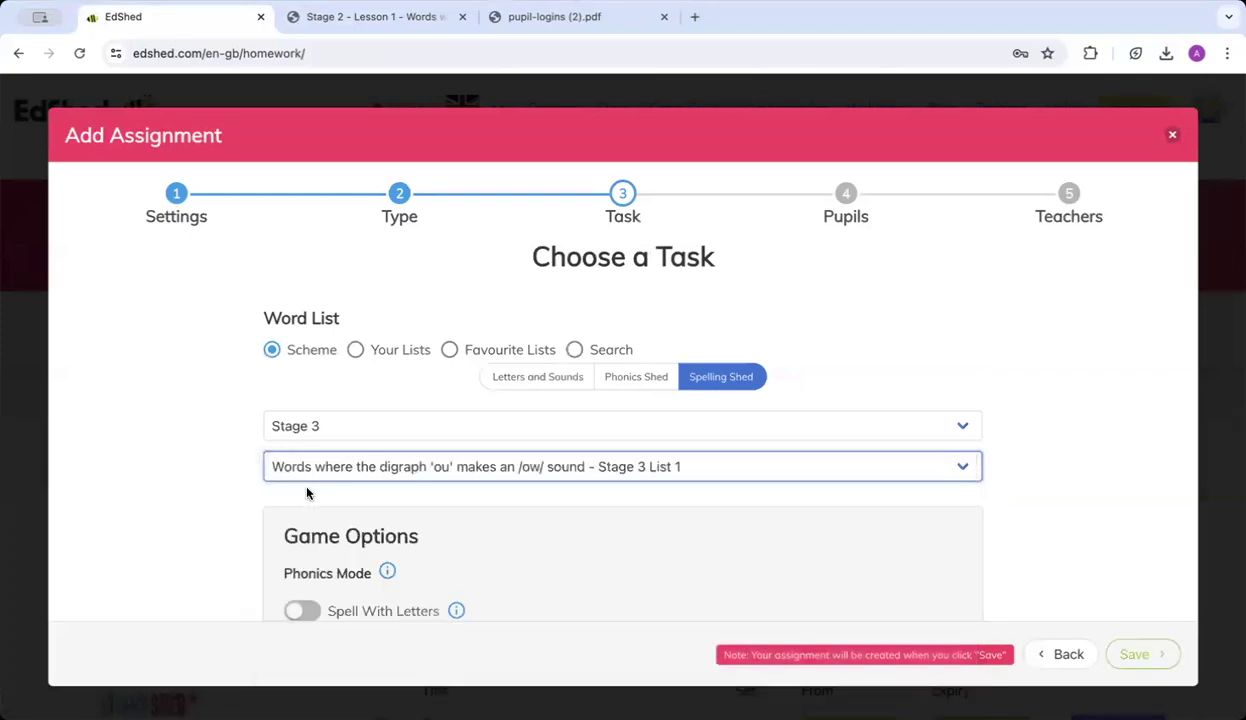
scroll(660, 580, down, 3)
scroll(672, 590, down, 2)
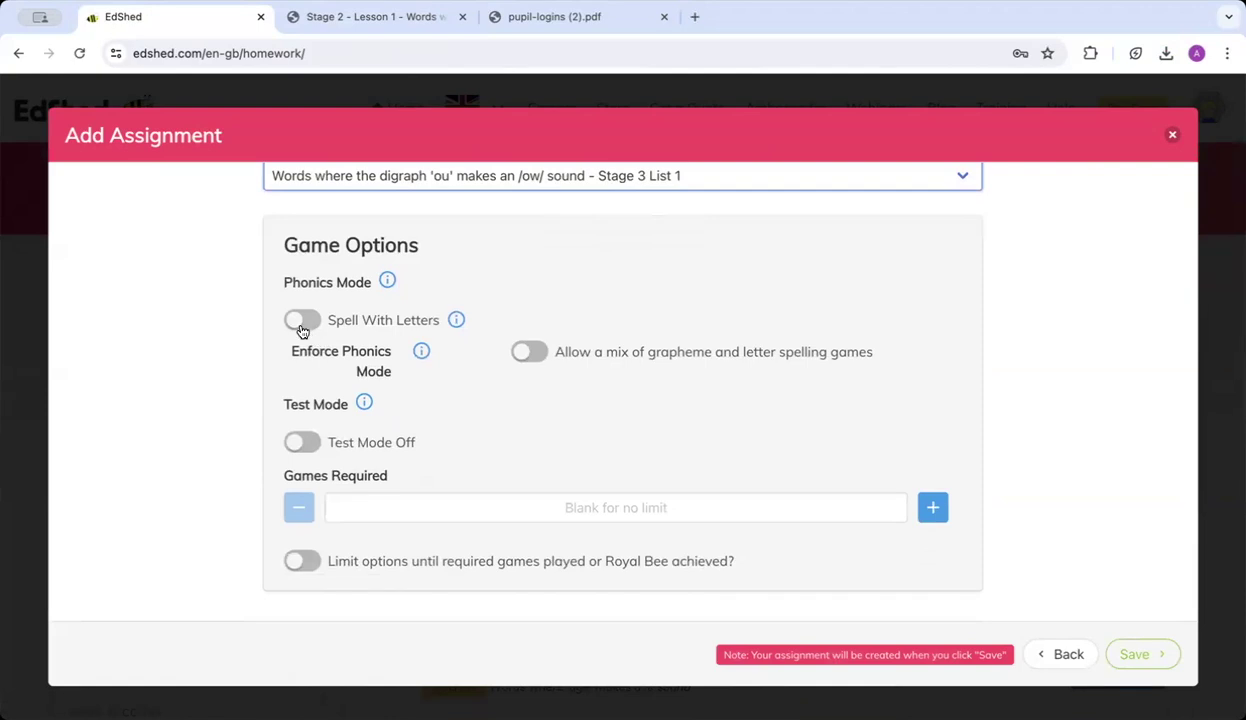
Try the grapheme, mixed-game and test mode options, leaving letters spelling and test mode off.
click(303, 318)
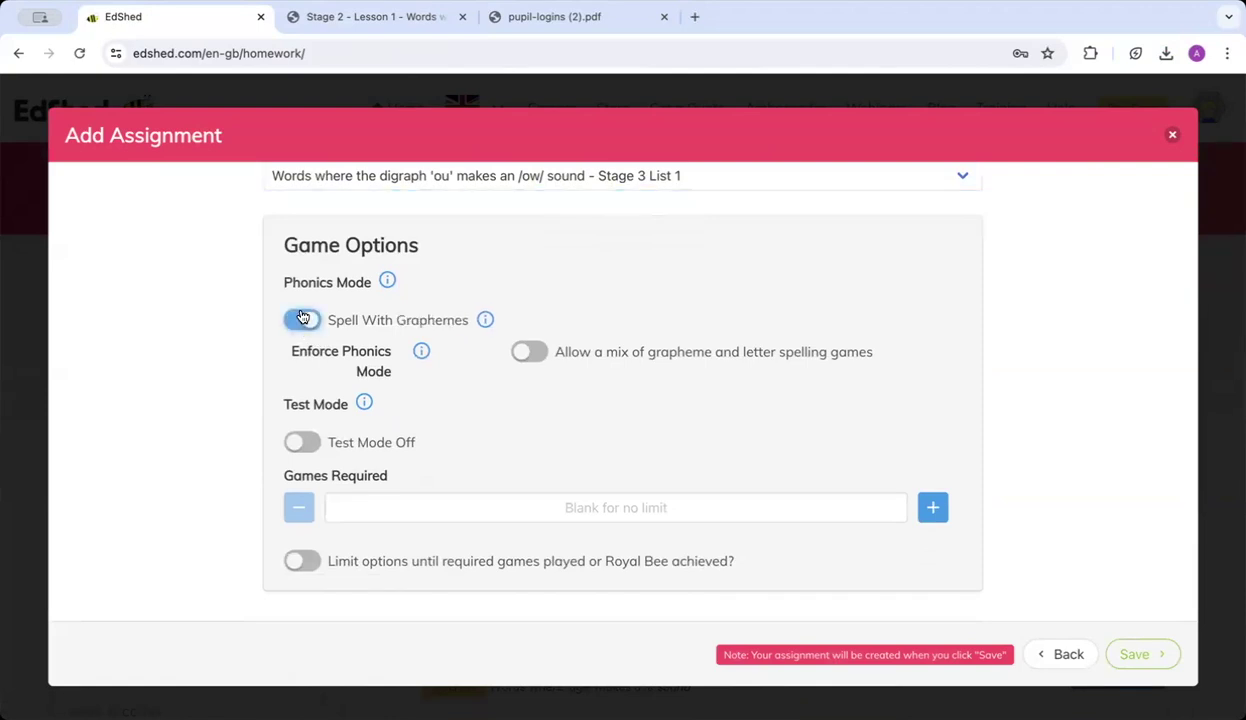
click(303, 318)
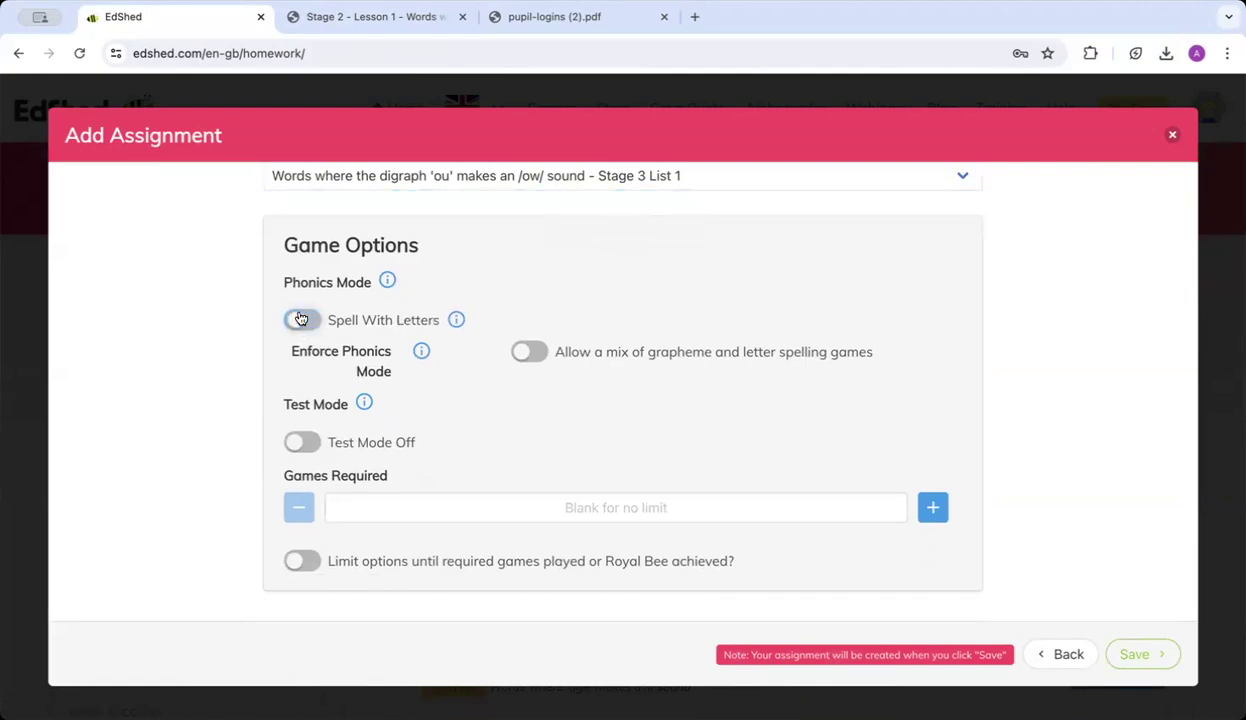
click(524, 354)
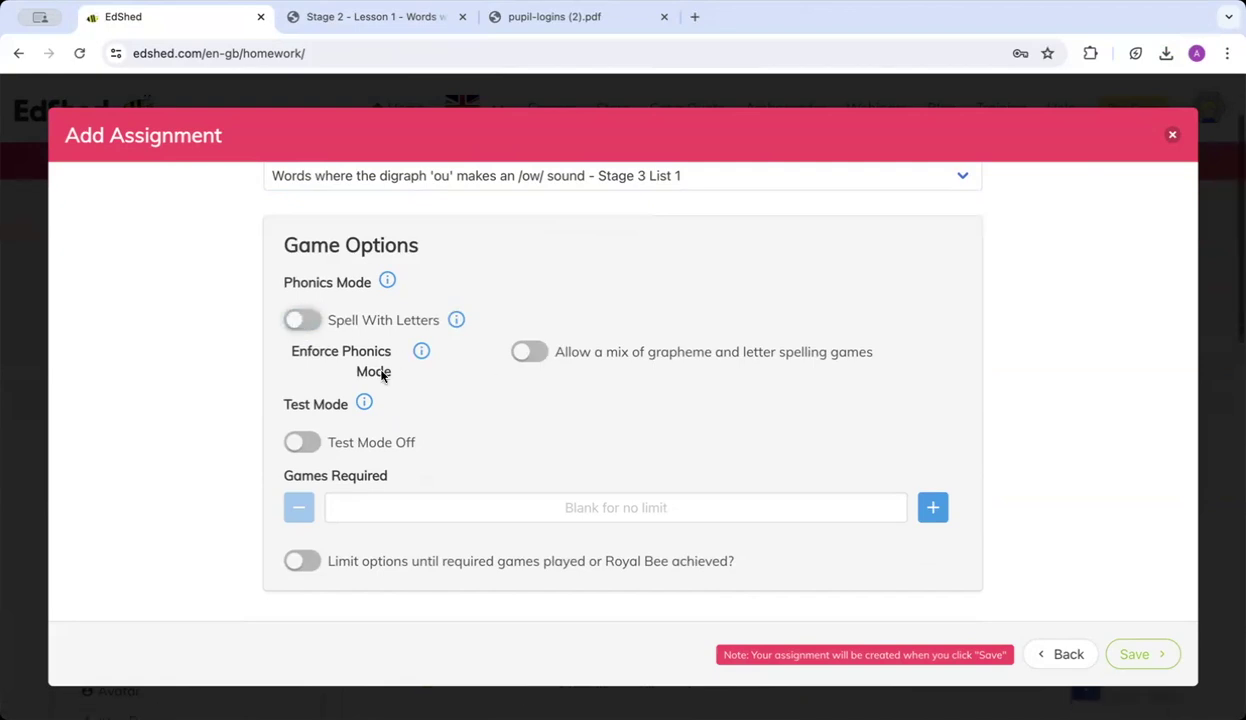
click(301, 442)
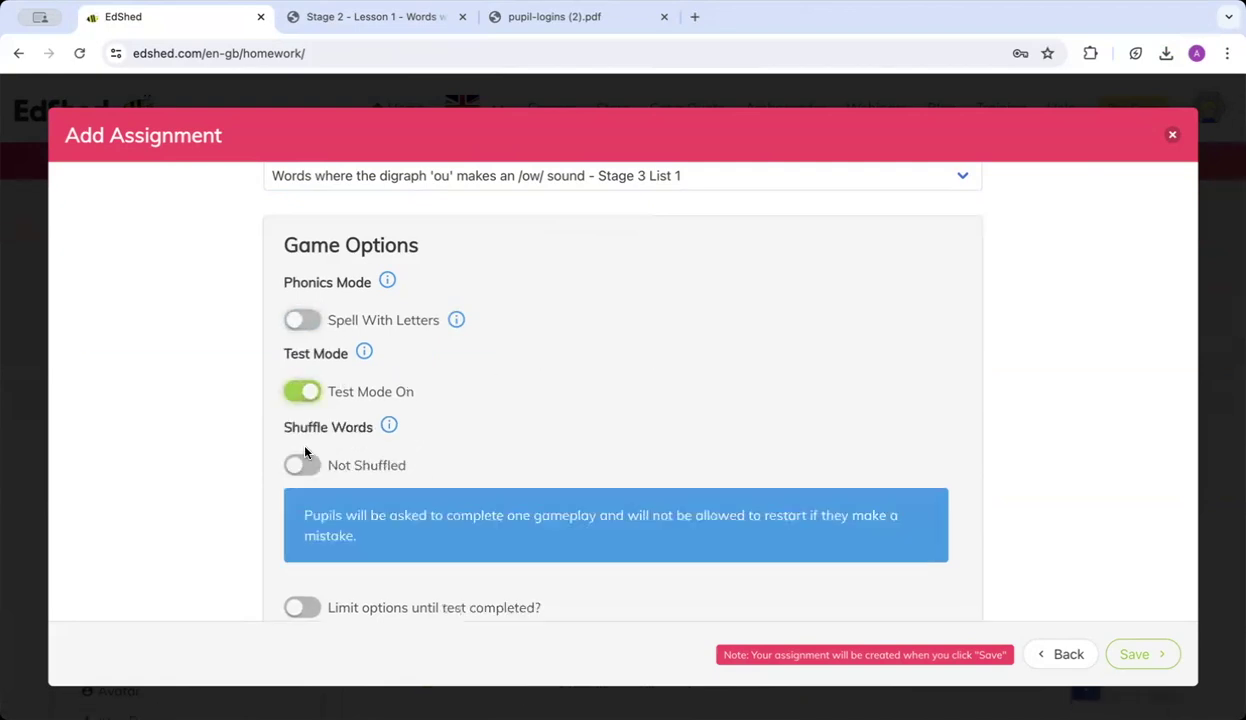
scroll(306, 453, down, 2)
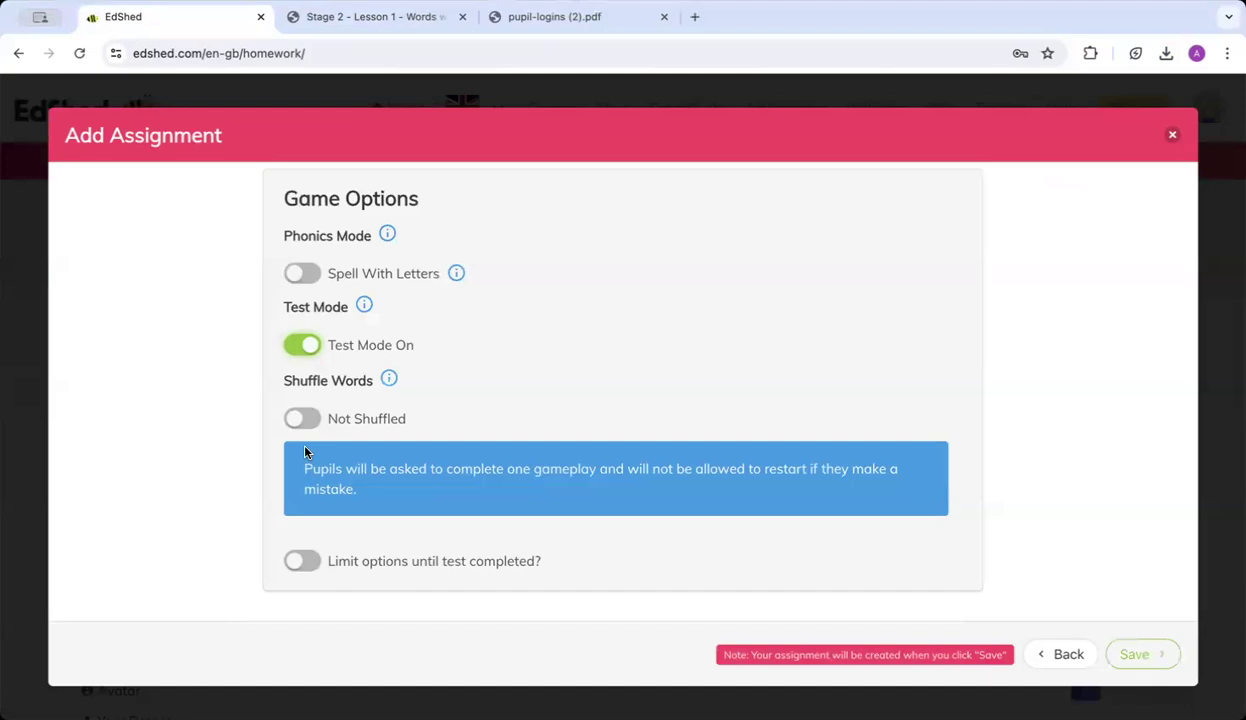
click(301, 345)
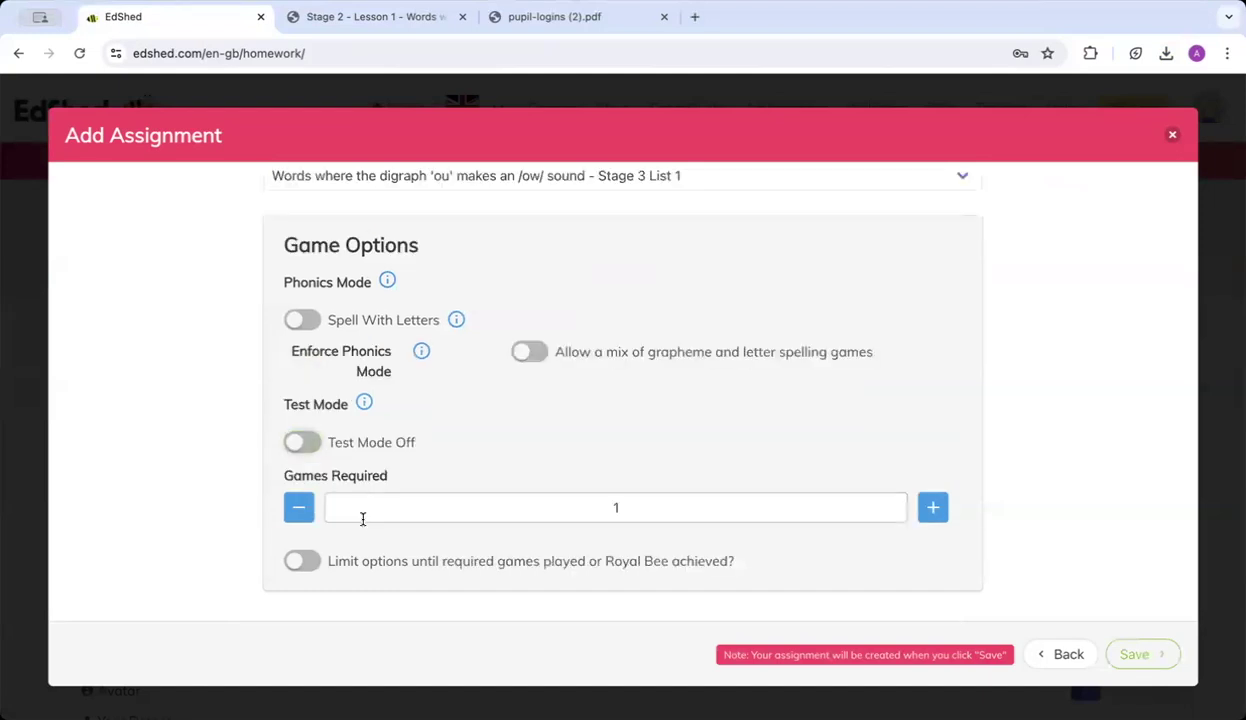
Require 3 games and limit options until they are played.
click(630, 506)
key(BackSpace)
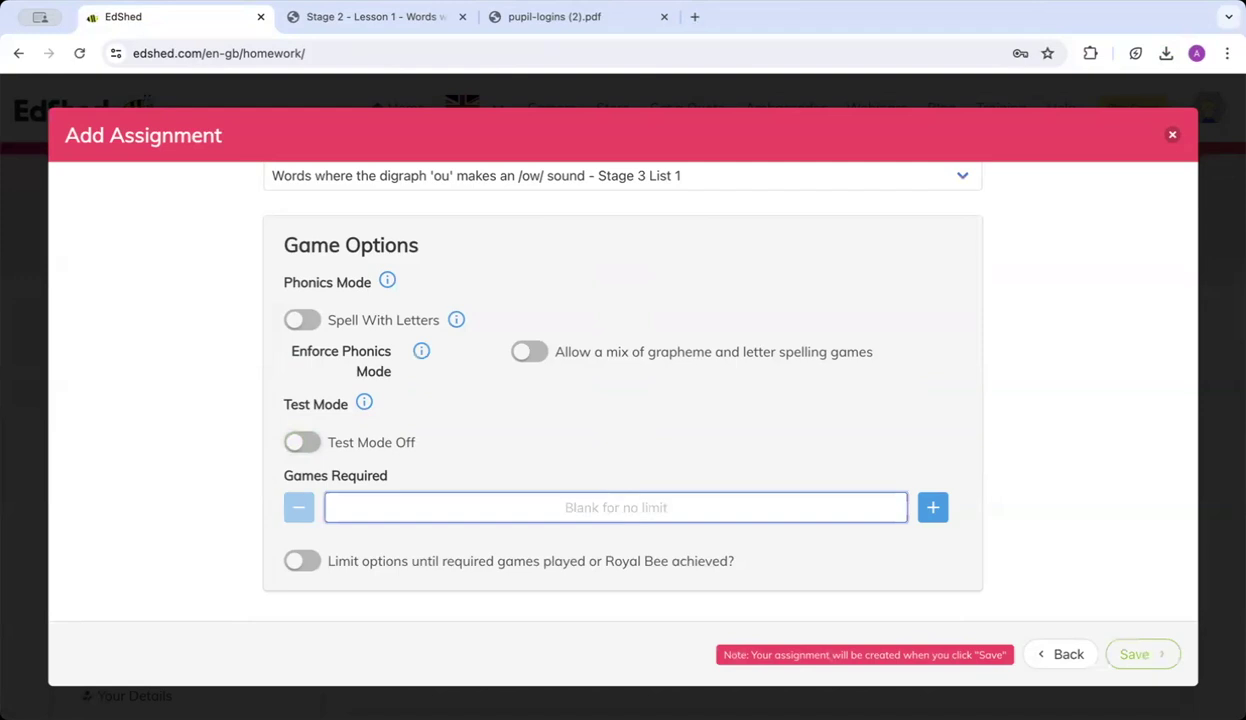
text(3)
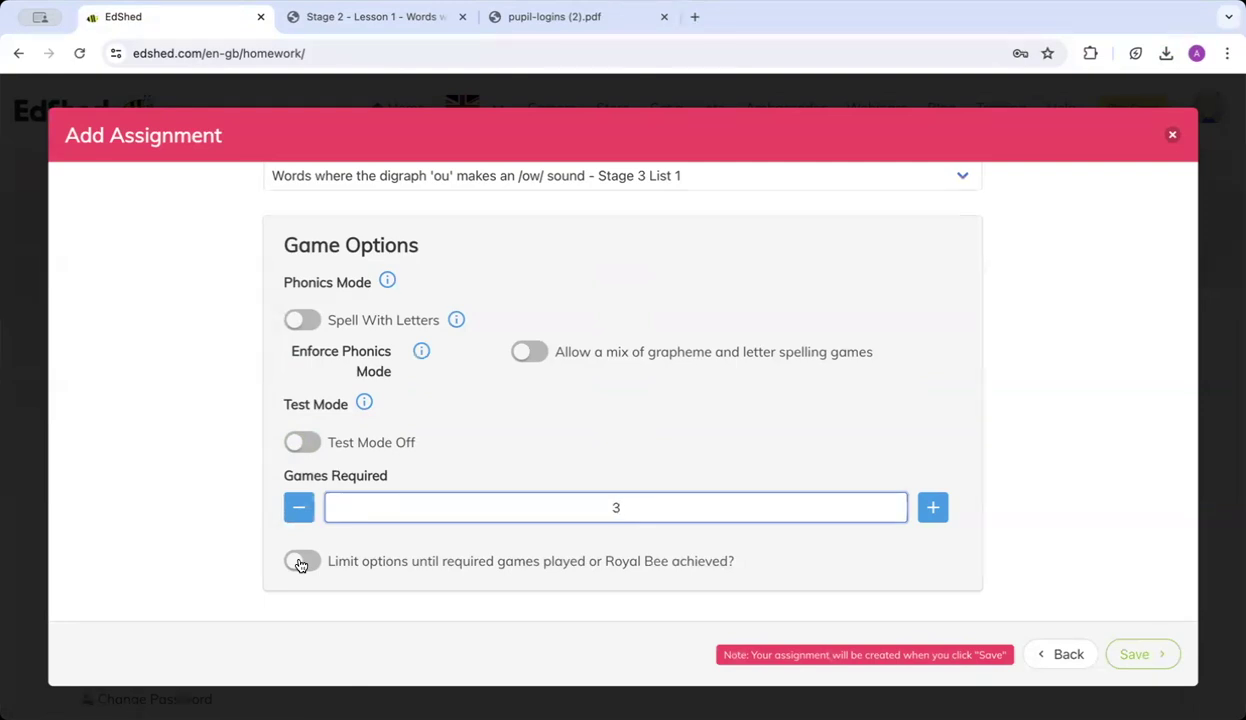
click(300, 563)
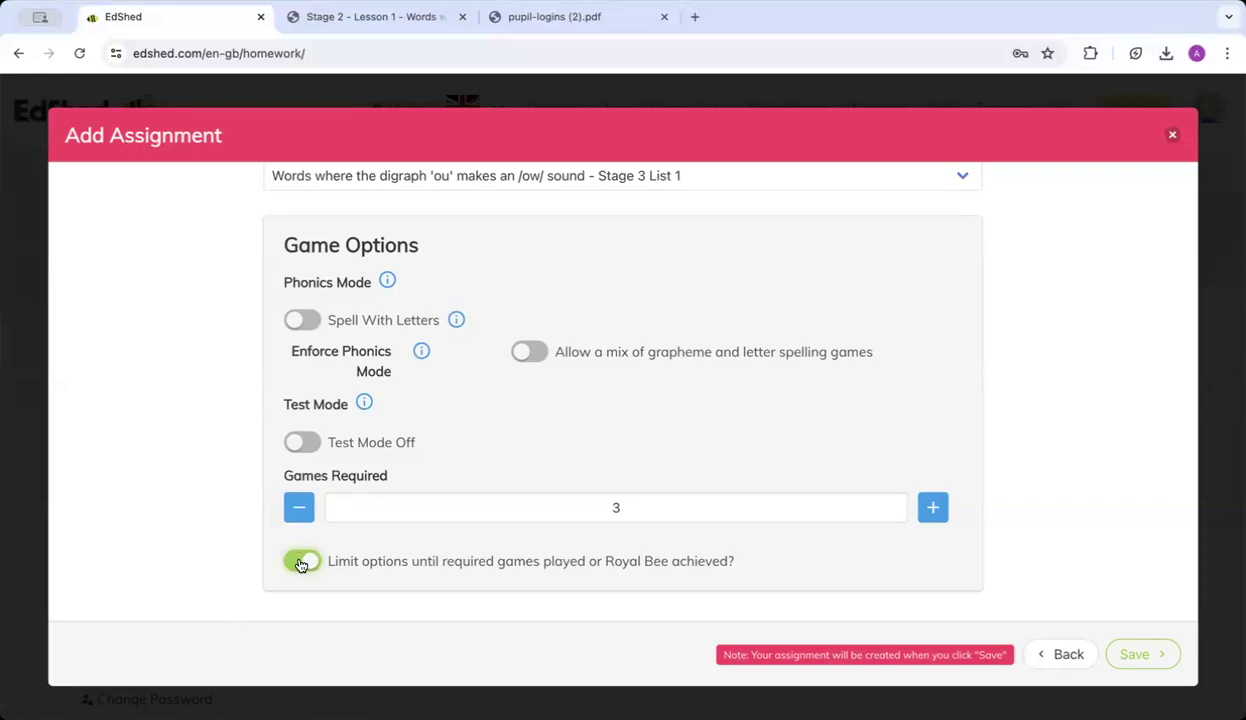
Assign the task automatically to every pupil in My Group.
click(1137, 656)
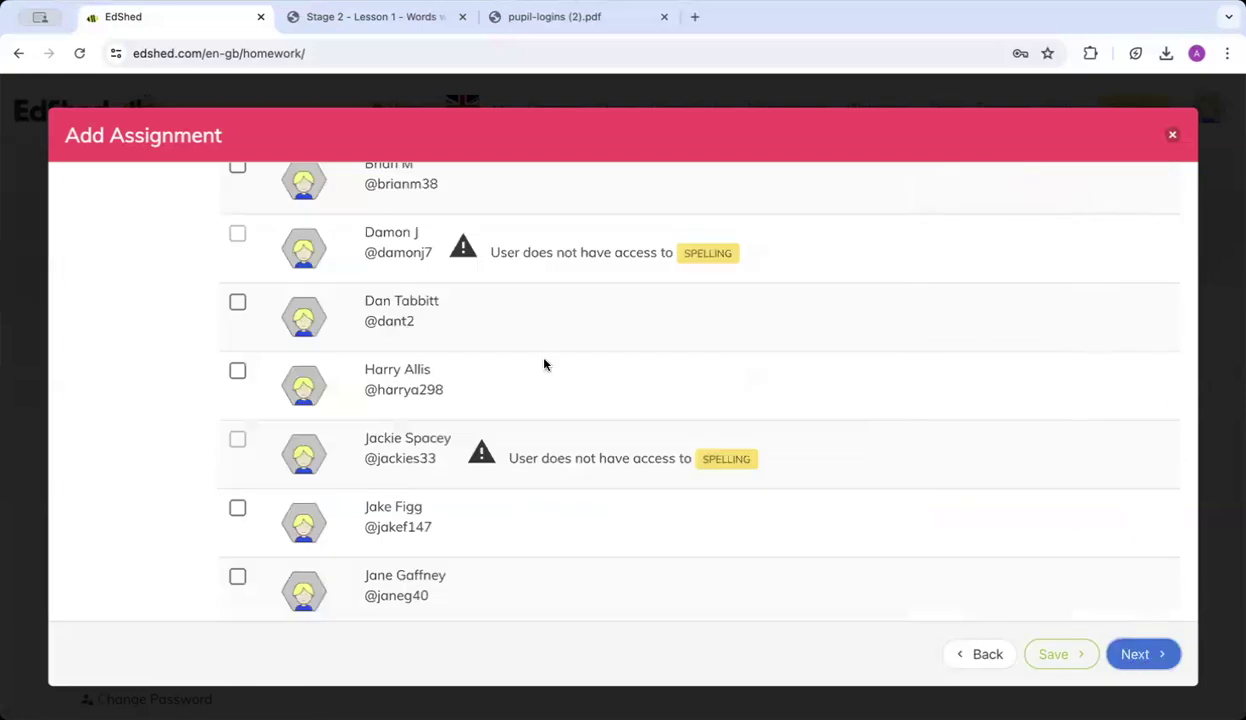
scroll(520, 340, up, 4)
click(150, 306)
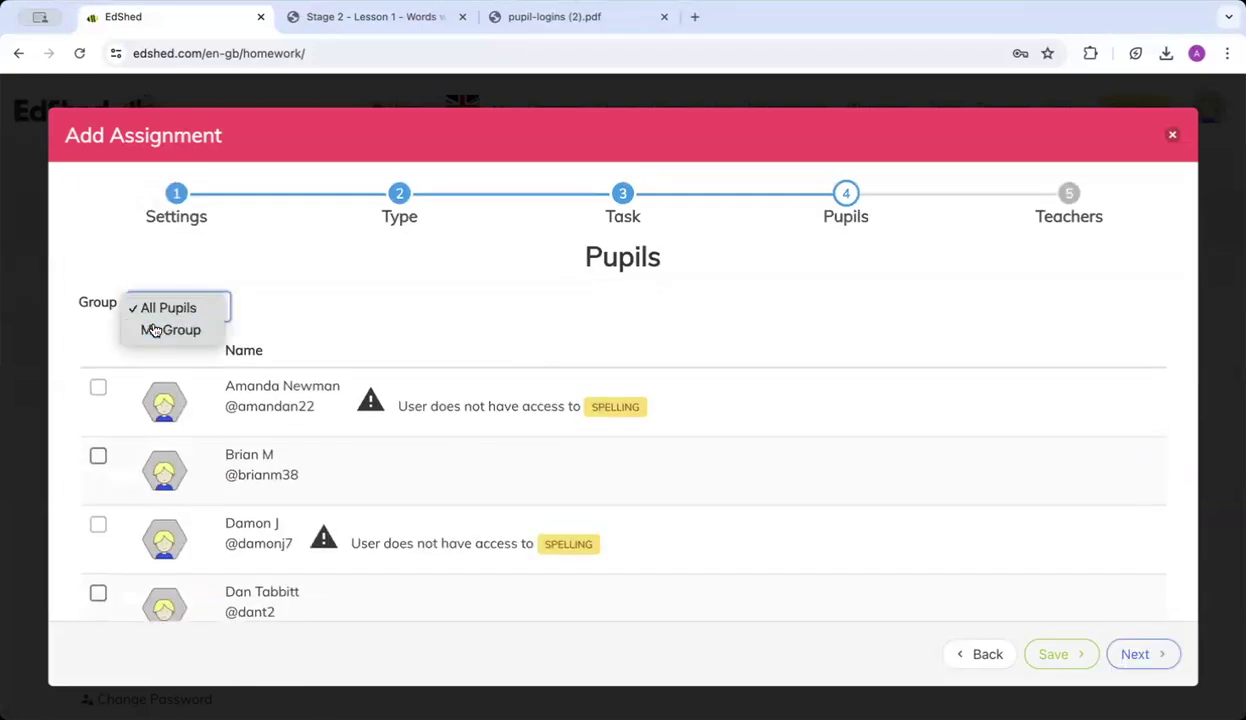
click(154, 327)
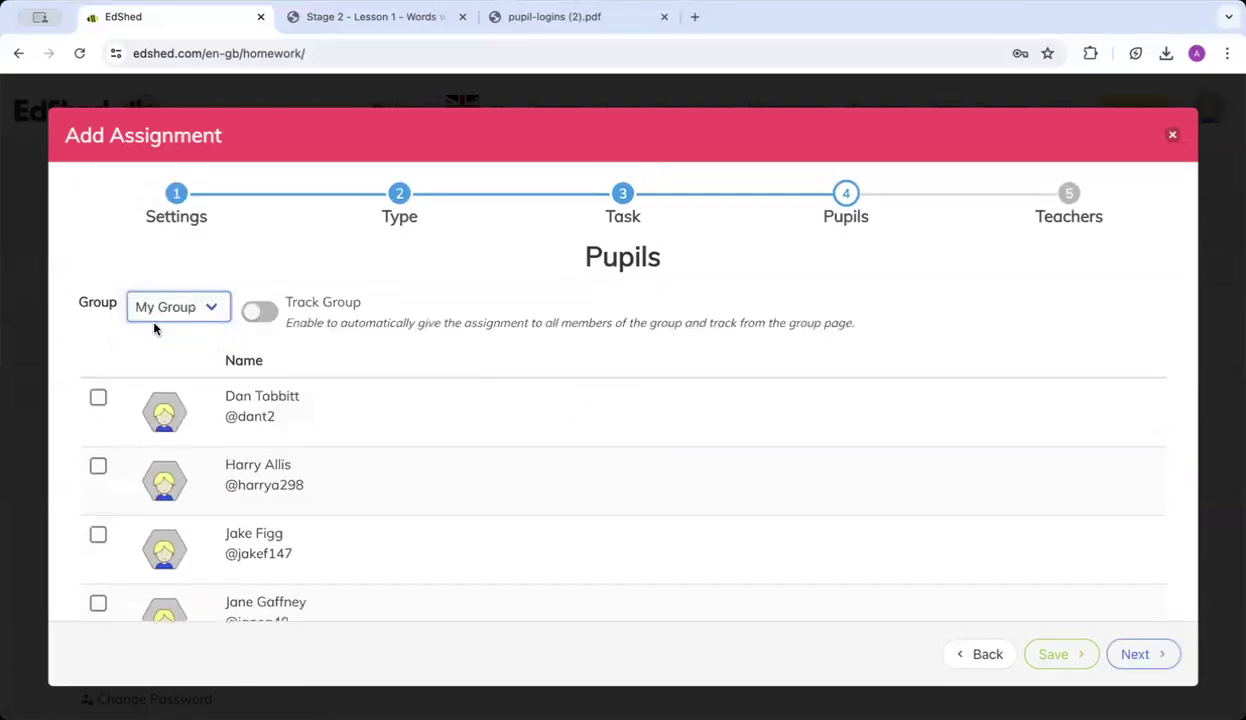
click(266, 322)
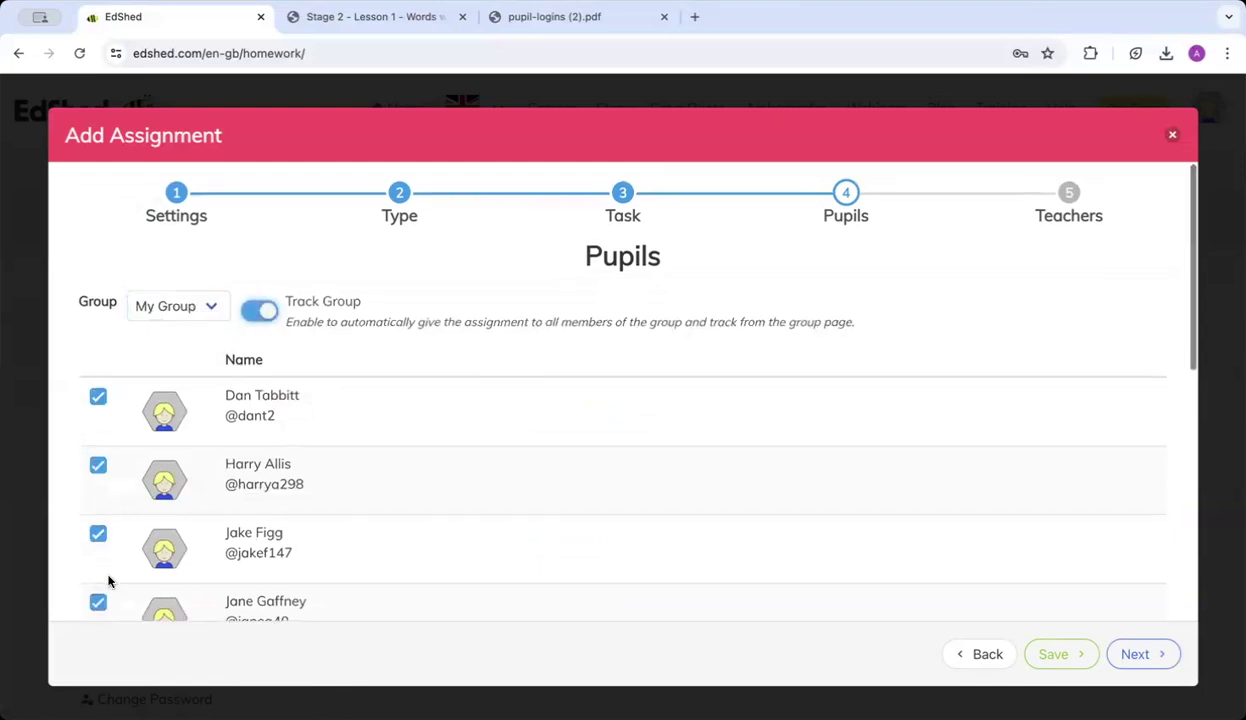
scroll(109, 581, down, 10)
scroll(109, 581, up, 10)
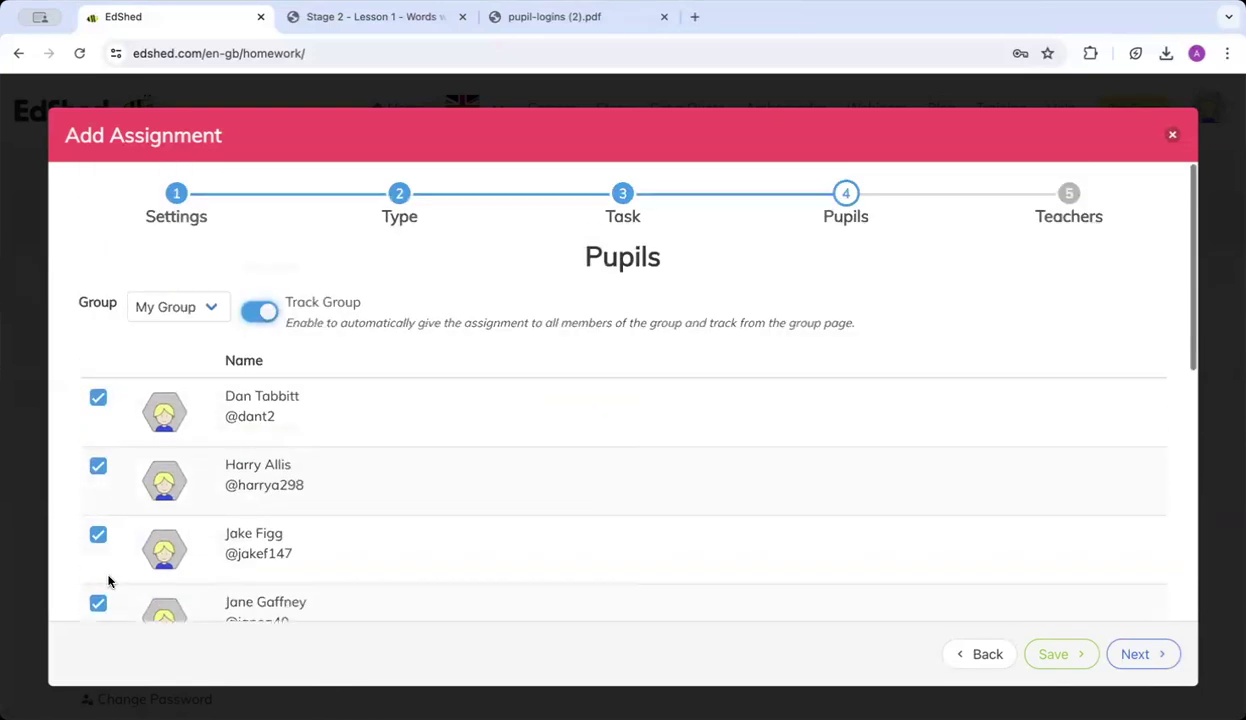
Skip past the teacher access step, save the assignment and close the wizard.
click(1136, 654)
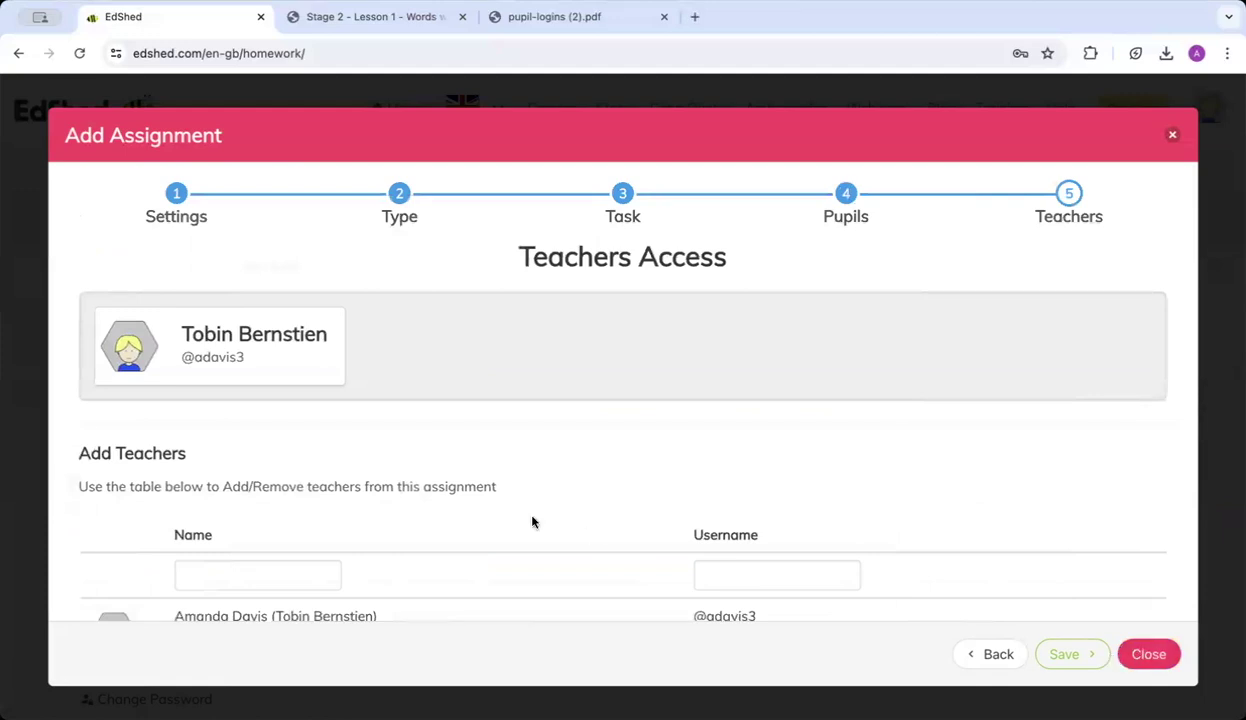
scroll(518, 505, down, 3)
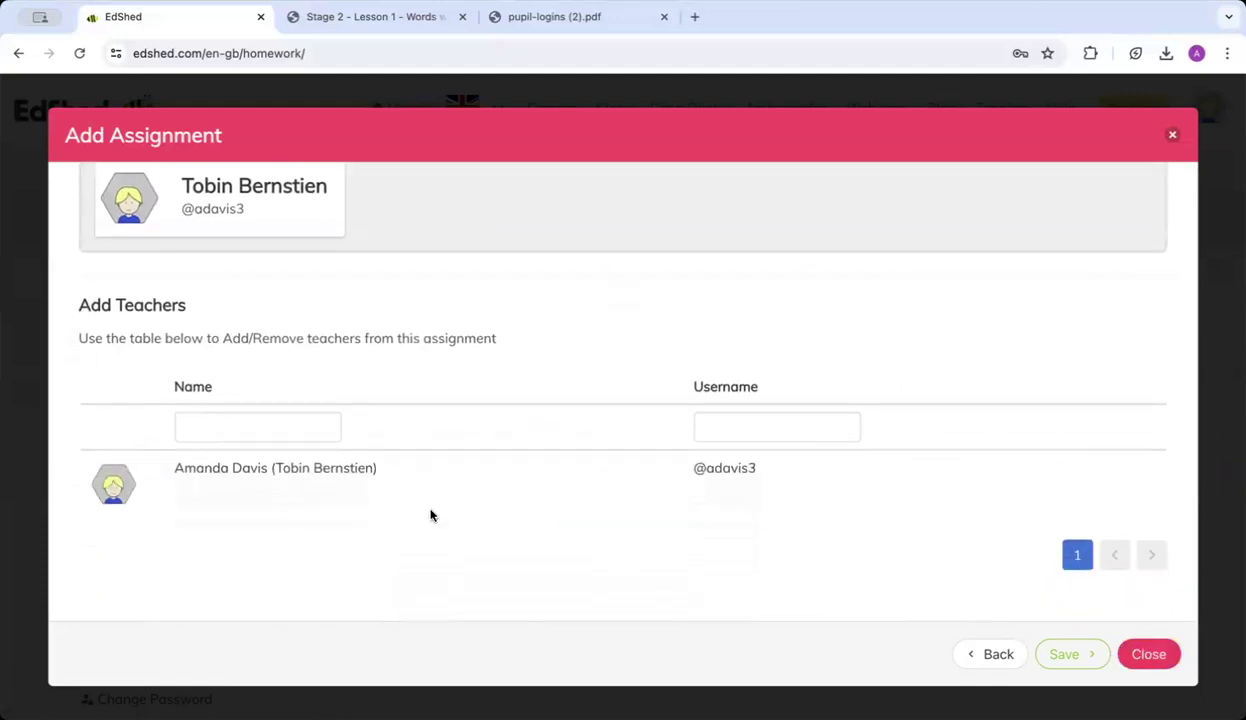
scroll(431, 515, up, 3)
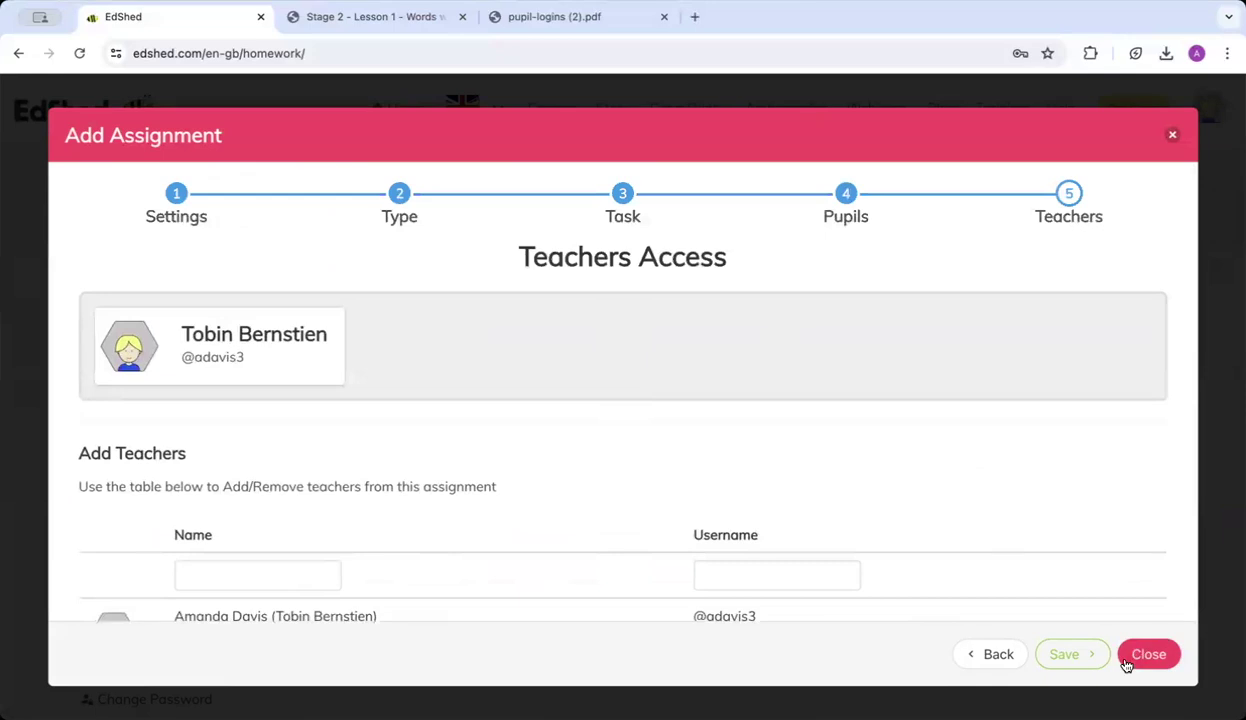
click(1088, 668)
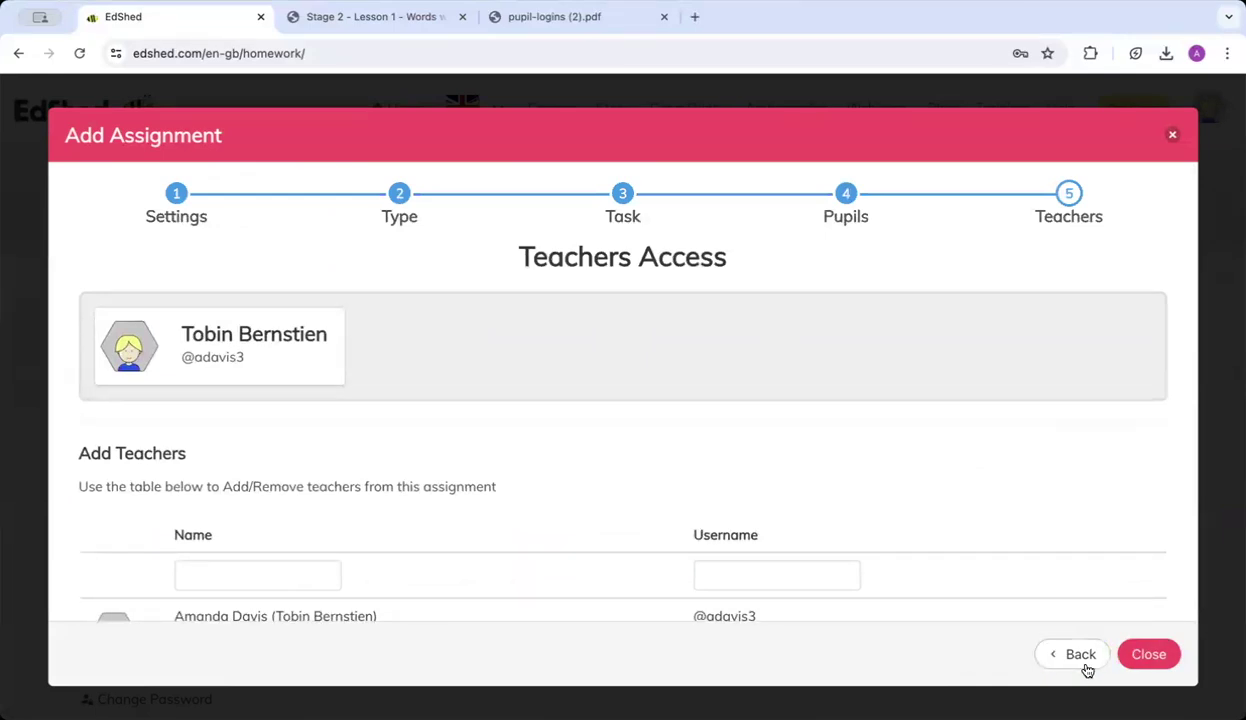
click(1148, 662)
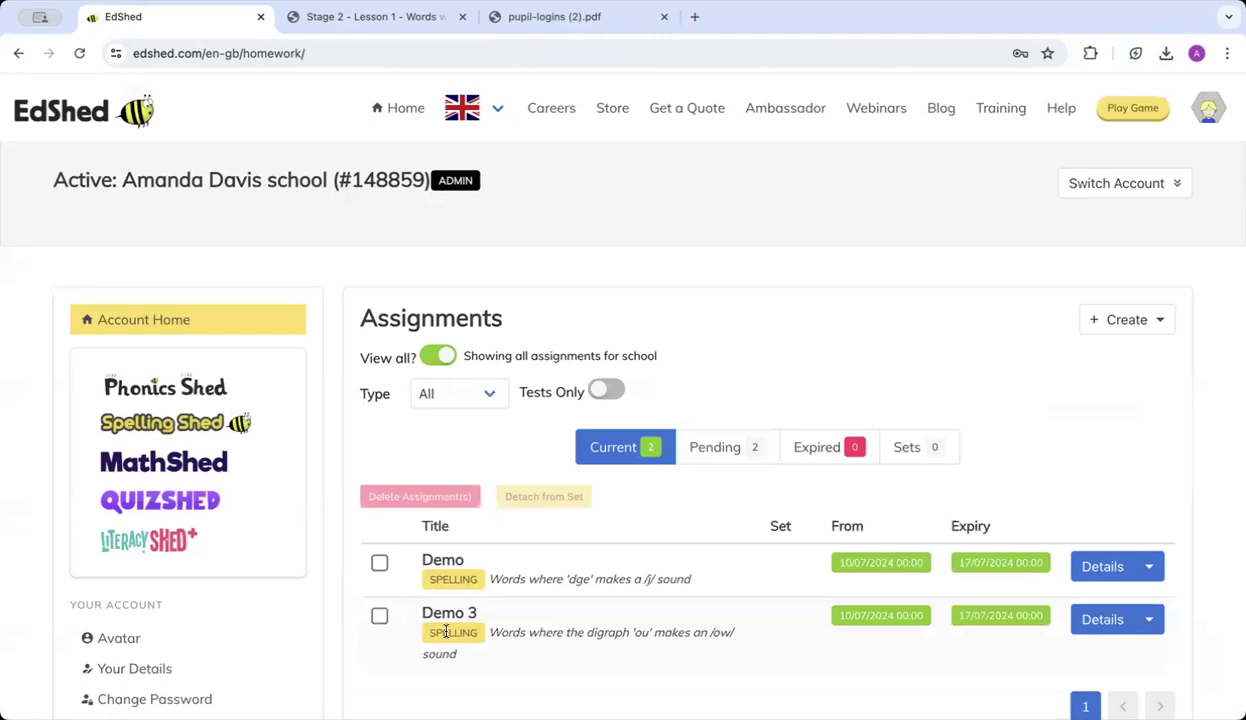
scroll(446, 632, down, 1)
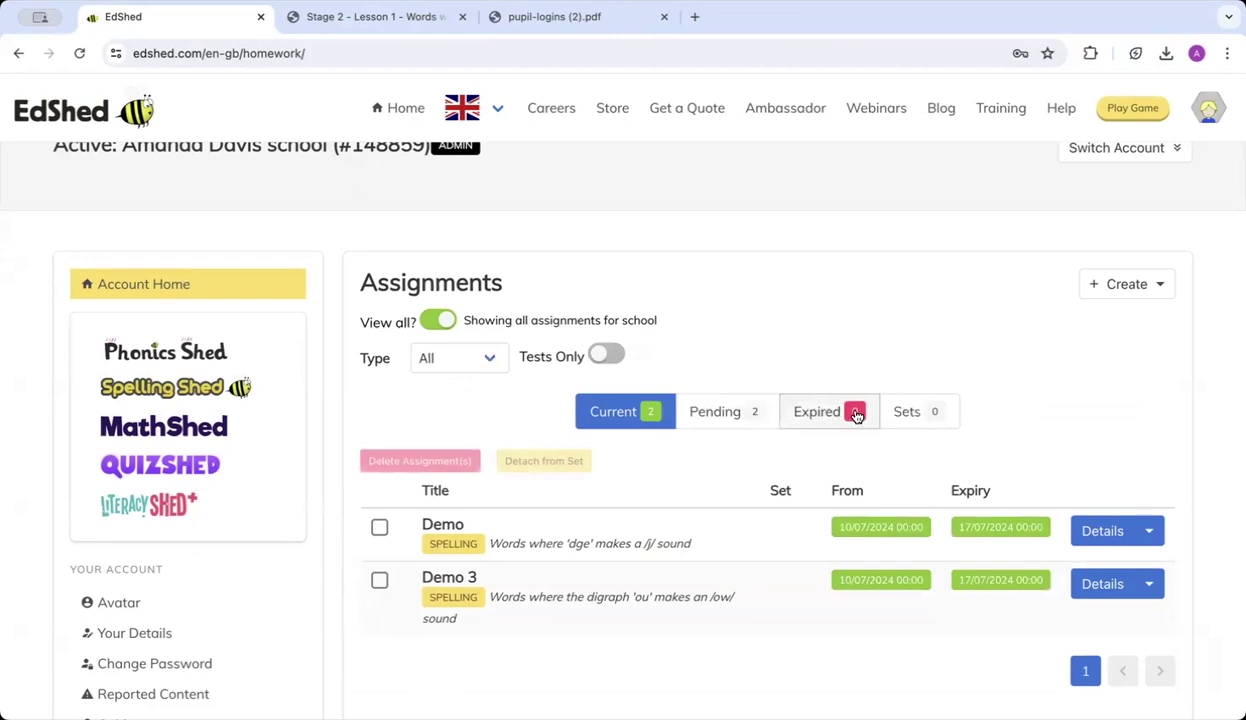
scroll(856, 415, up, 4)
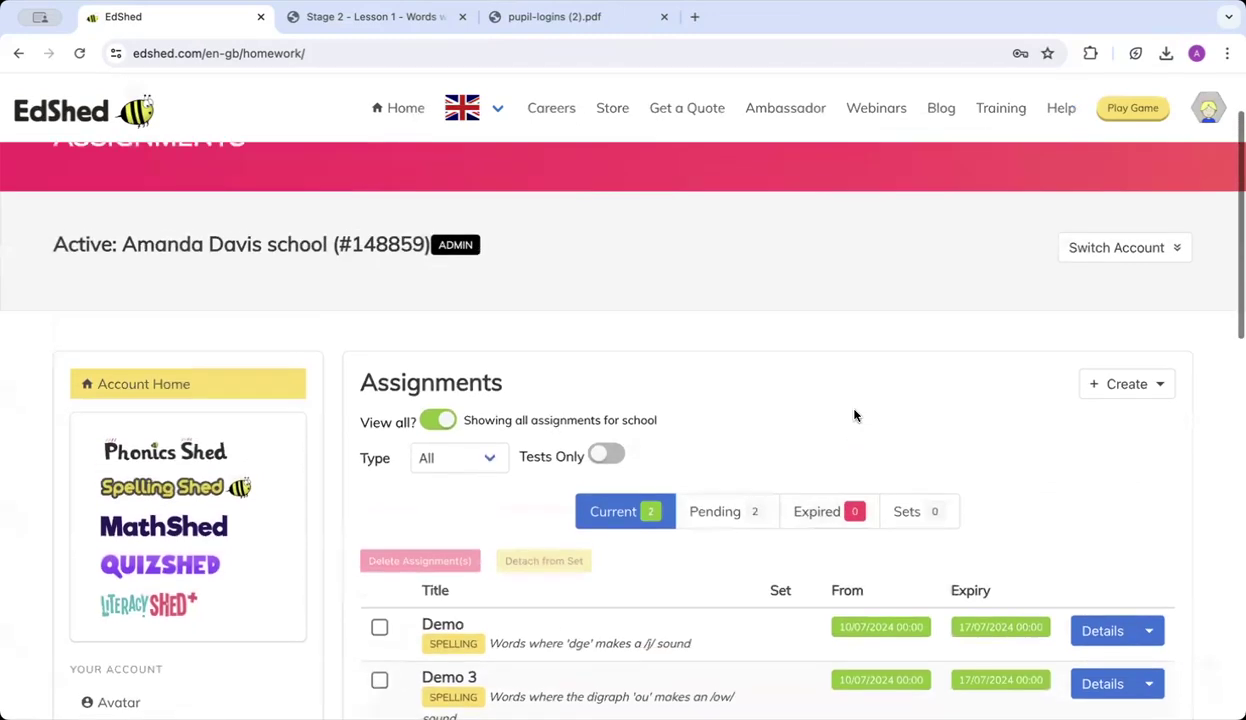
Launch Spelling Shed from the play site, preview its Stage 3 & 4 games, then open the side menu.
click(1124, 111)
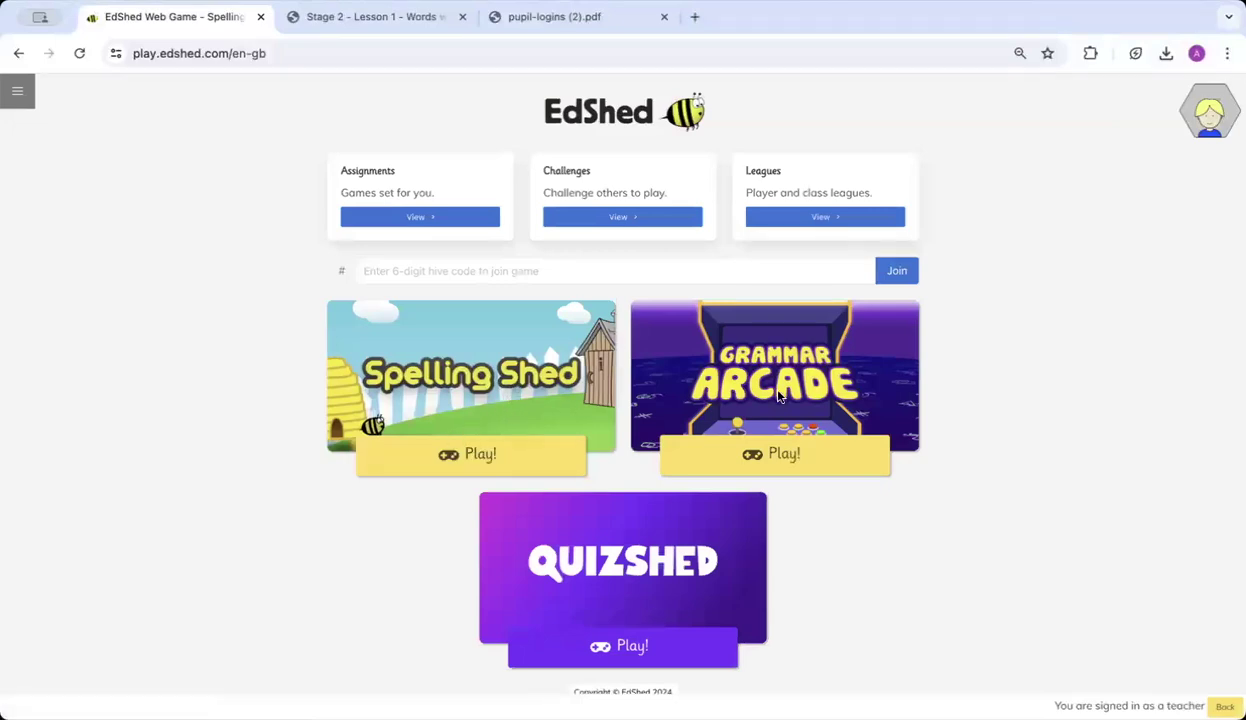
click(465, 463)
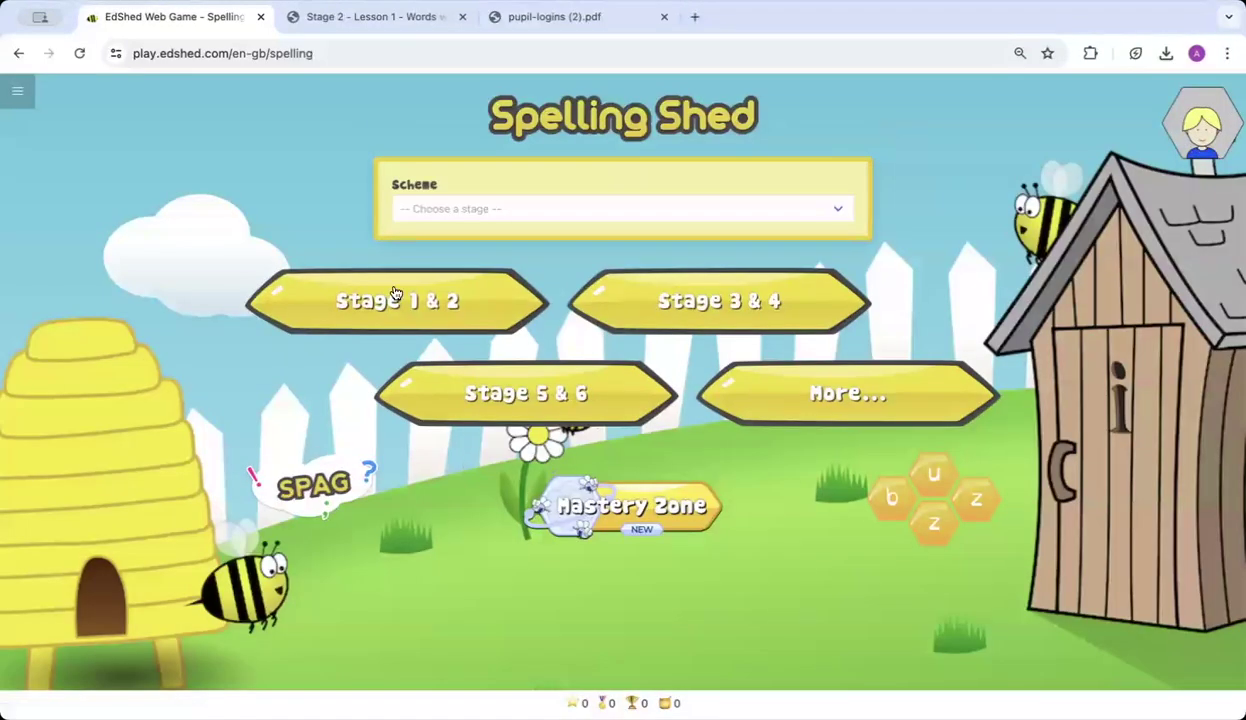
click(643, 313)
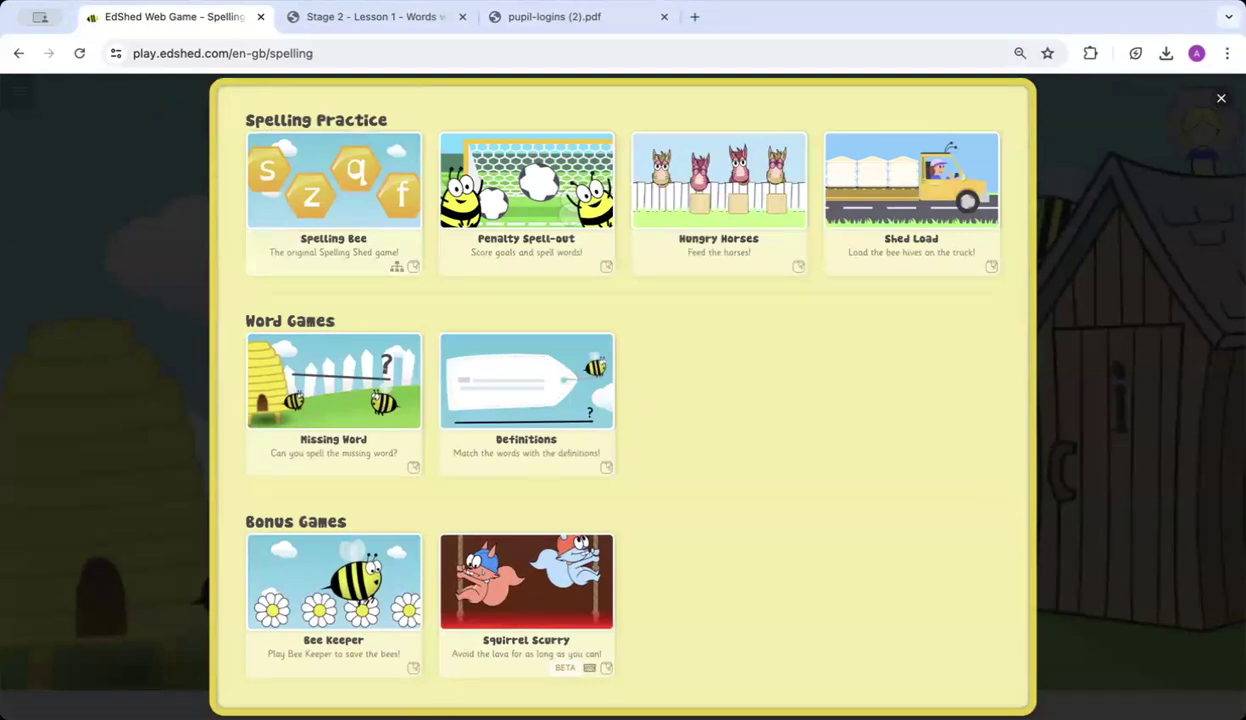
click(1190, 107)
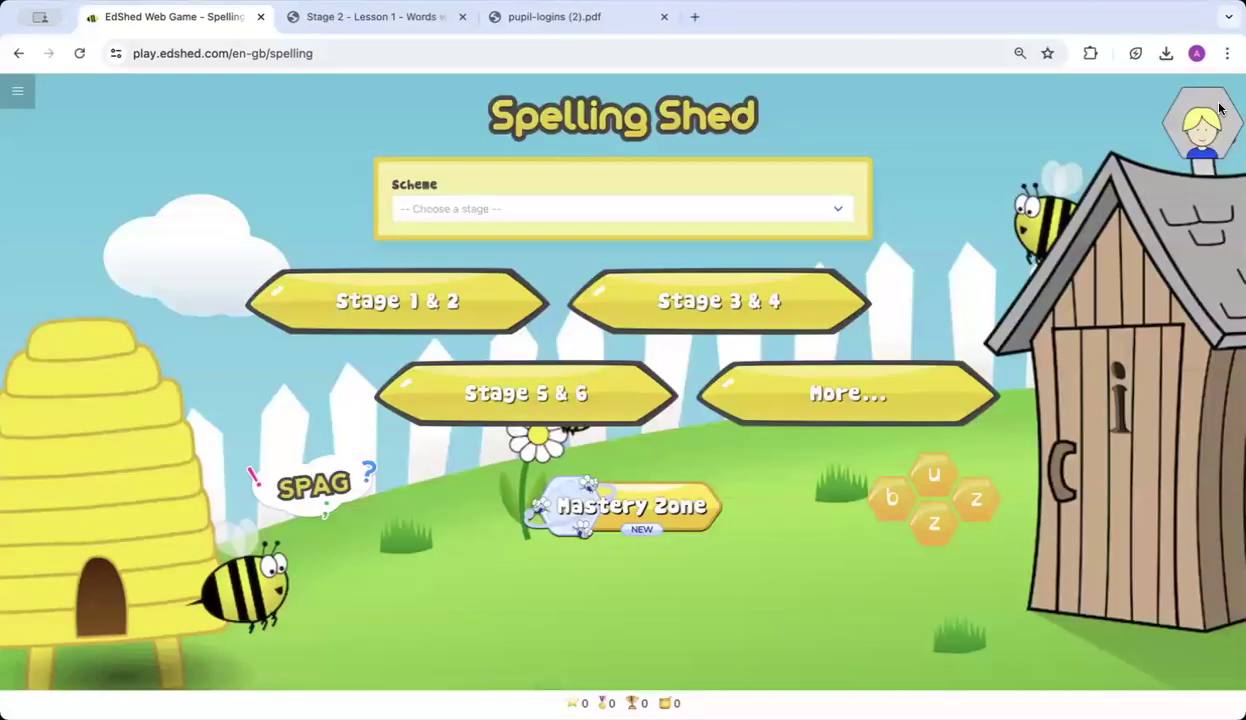
click(12, 100)
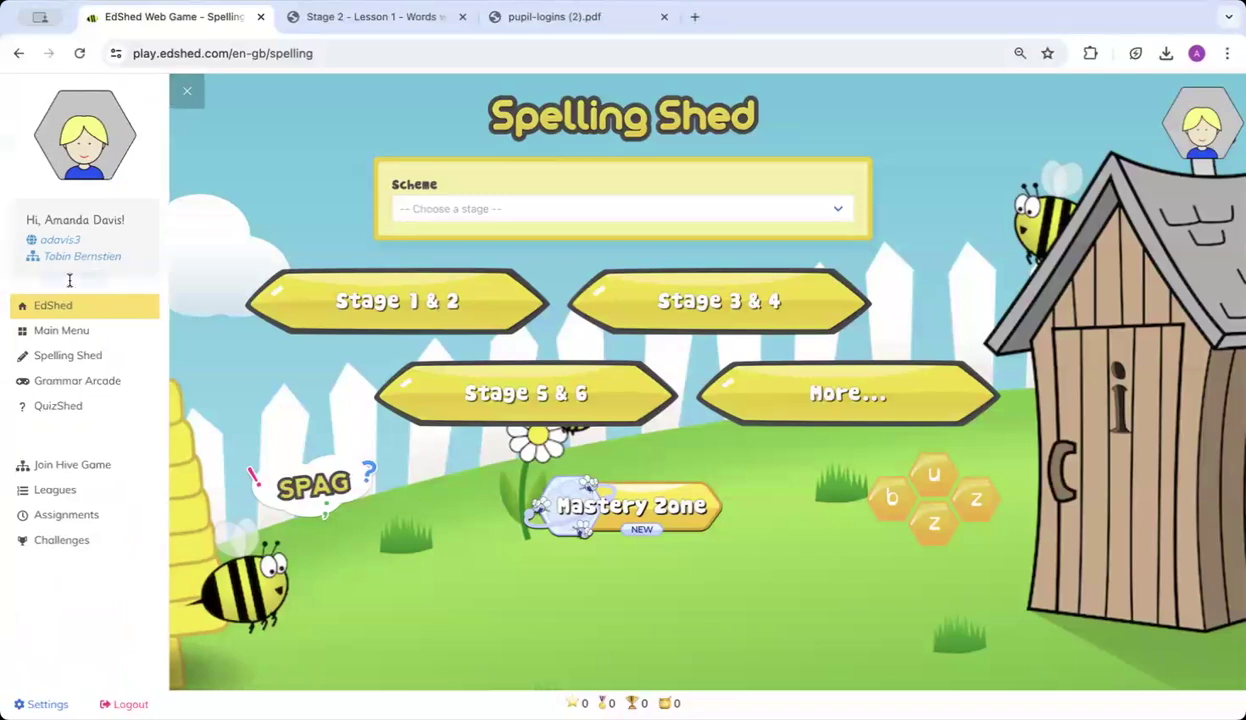
Open Grammar Arcade's Stage 3 Sentence topic S1.1 on conjunctions, then return to the EdShed home page.
click(19, 53)
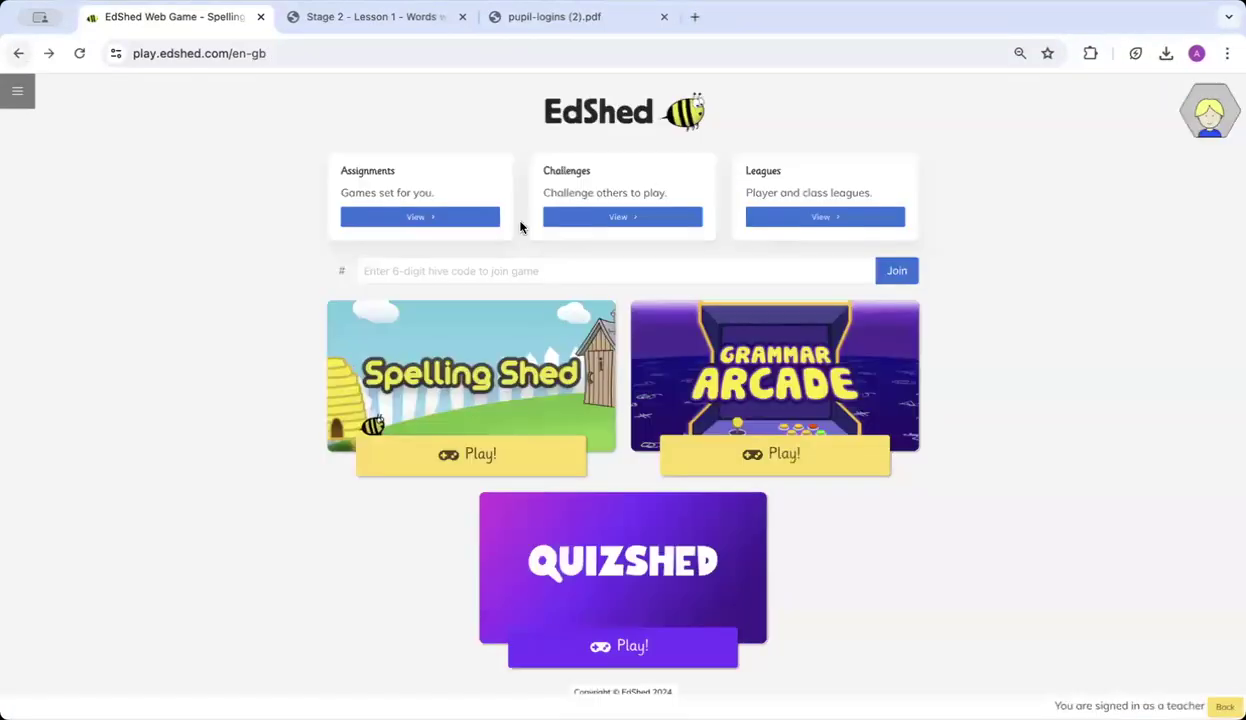
click(765, 455)
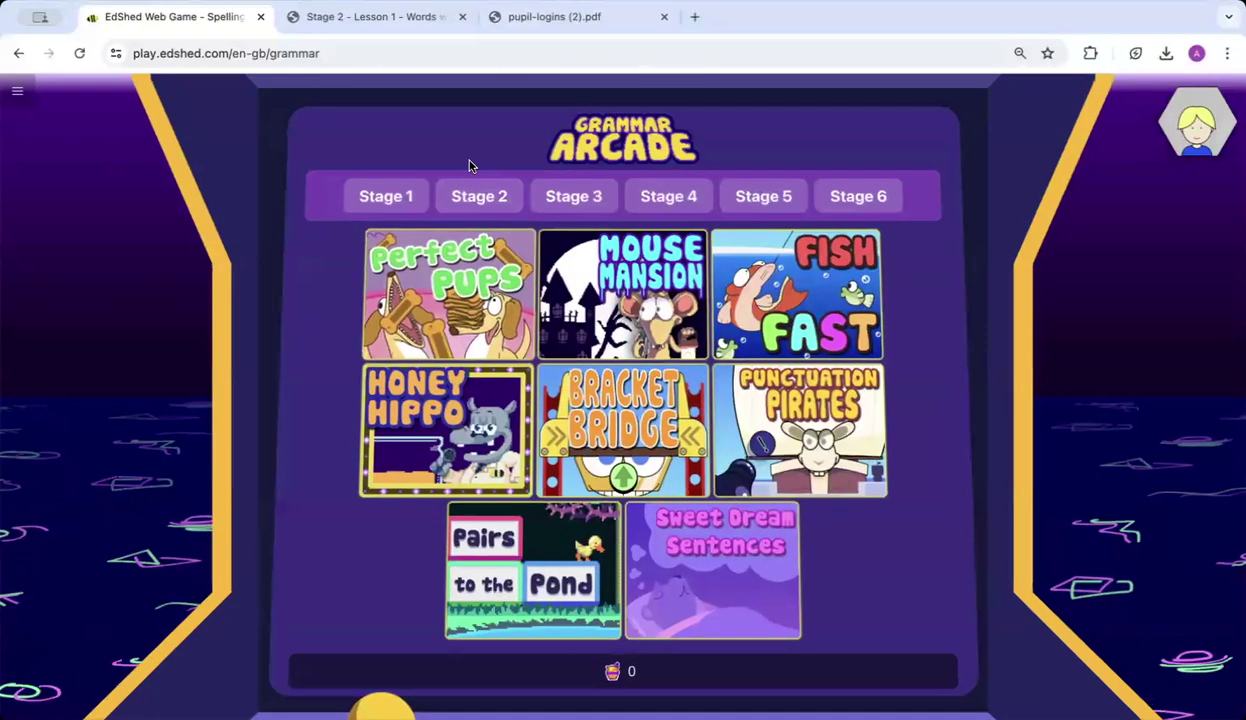
click(556, 205)
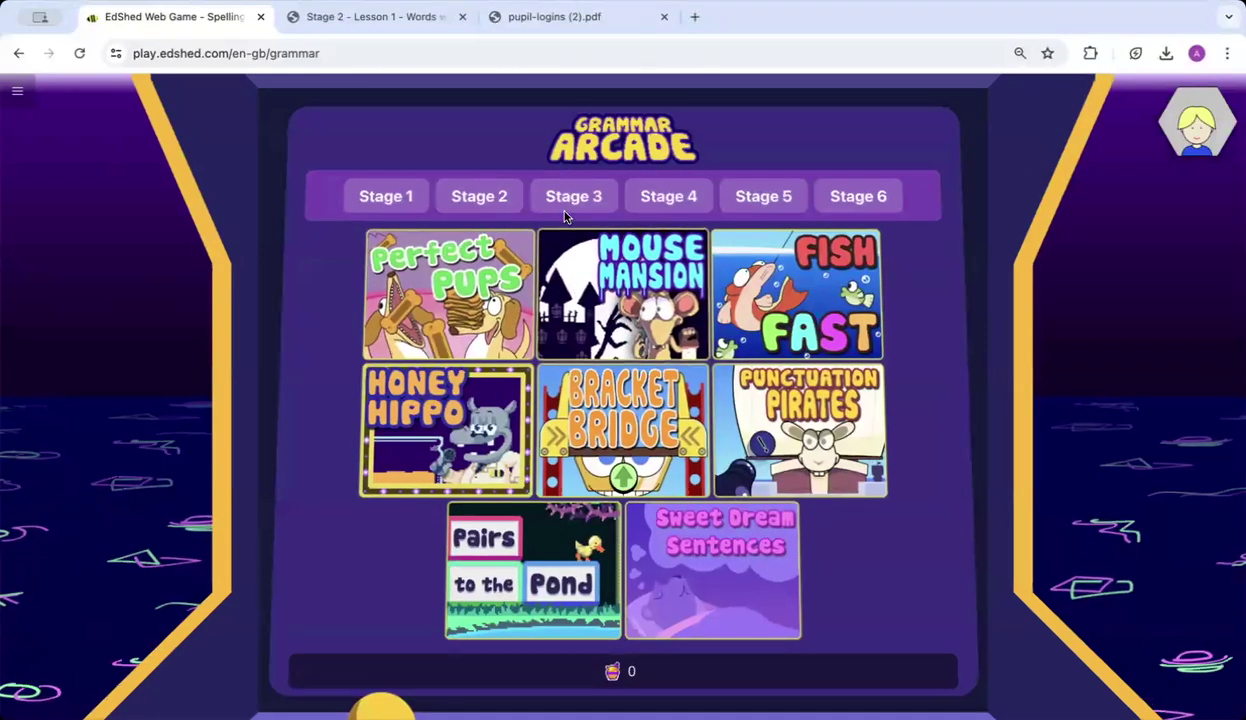
click(556, 242)
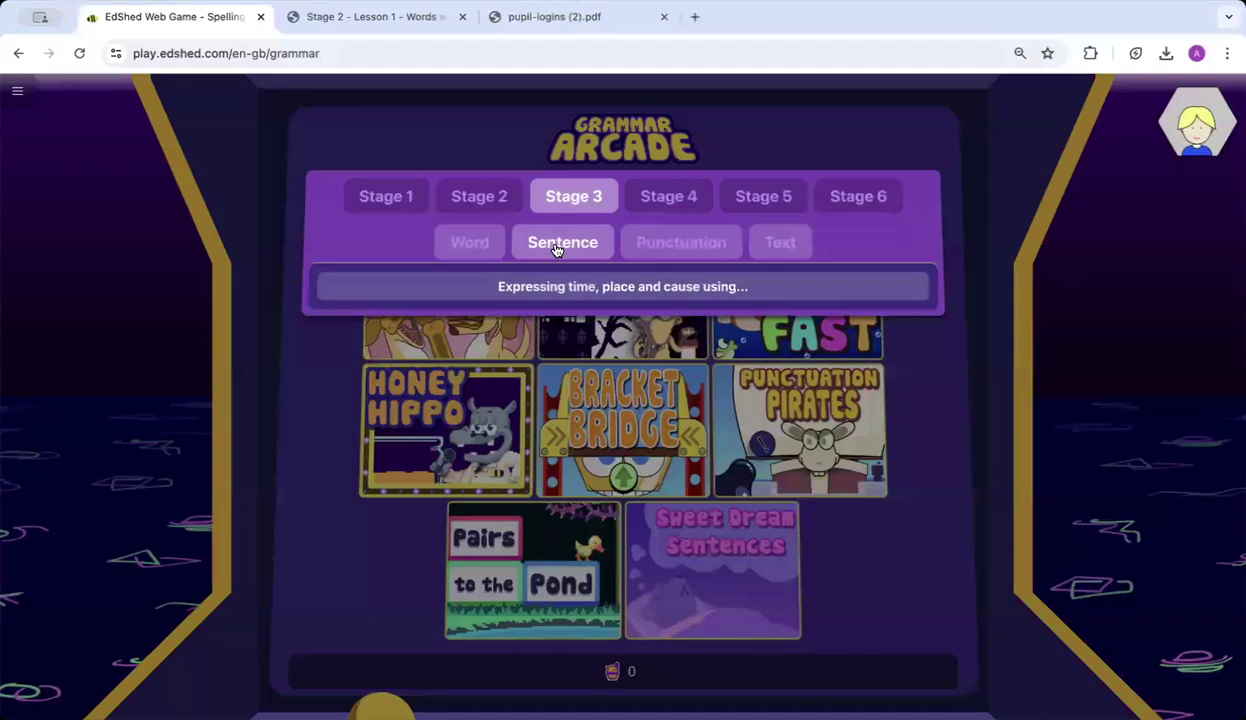
click(519, 287)
click(512, 326)
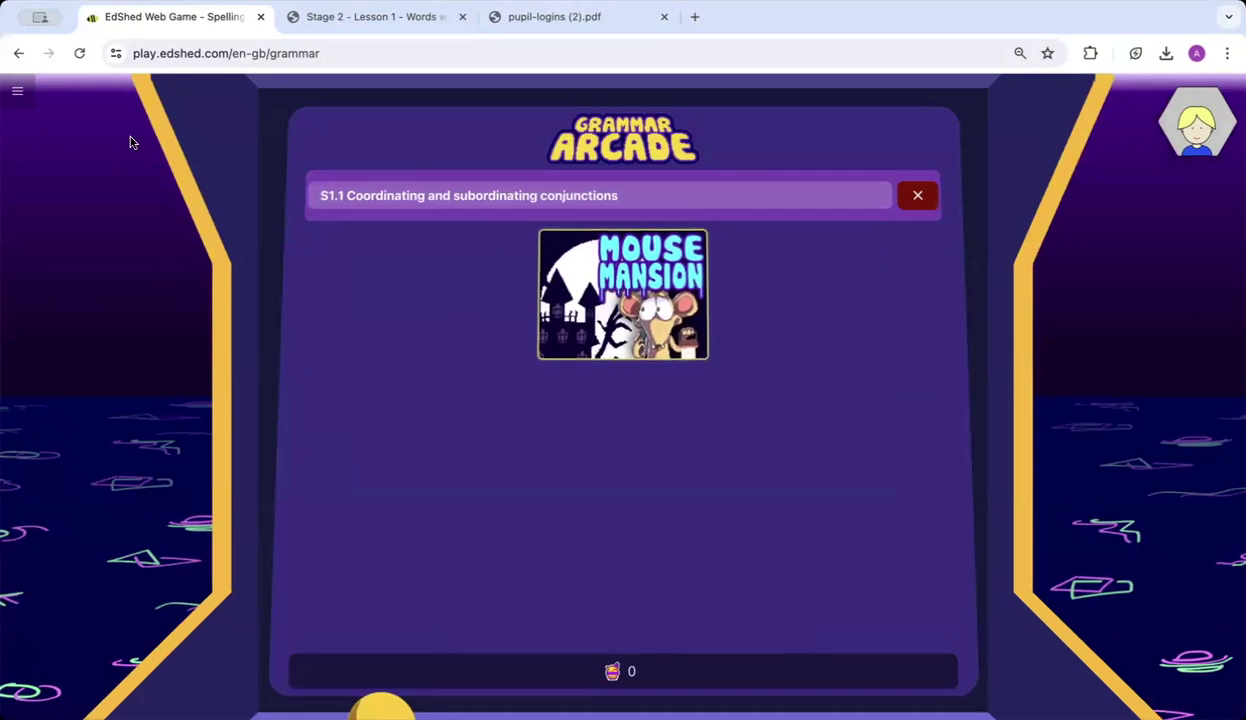
click(17, 96)
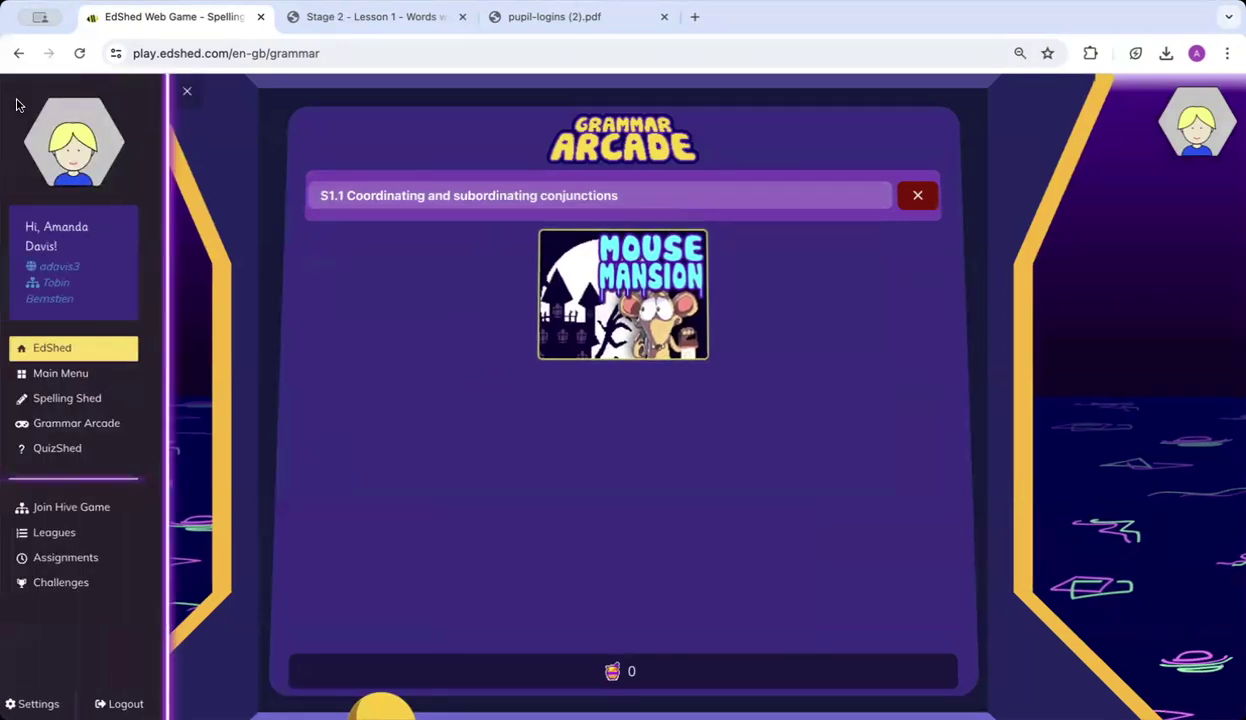
click(52, 348)
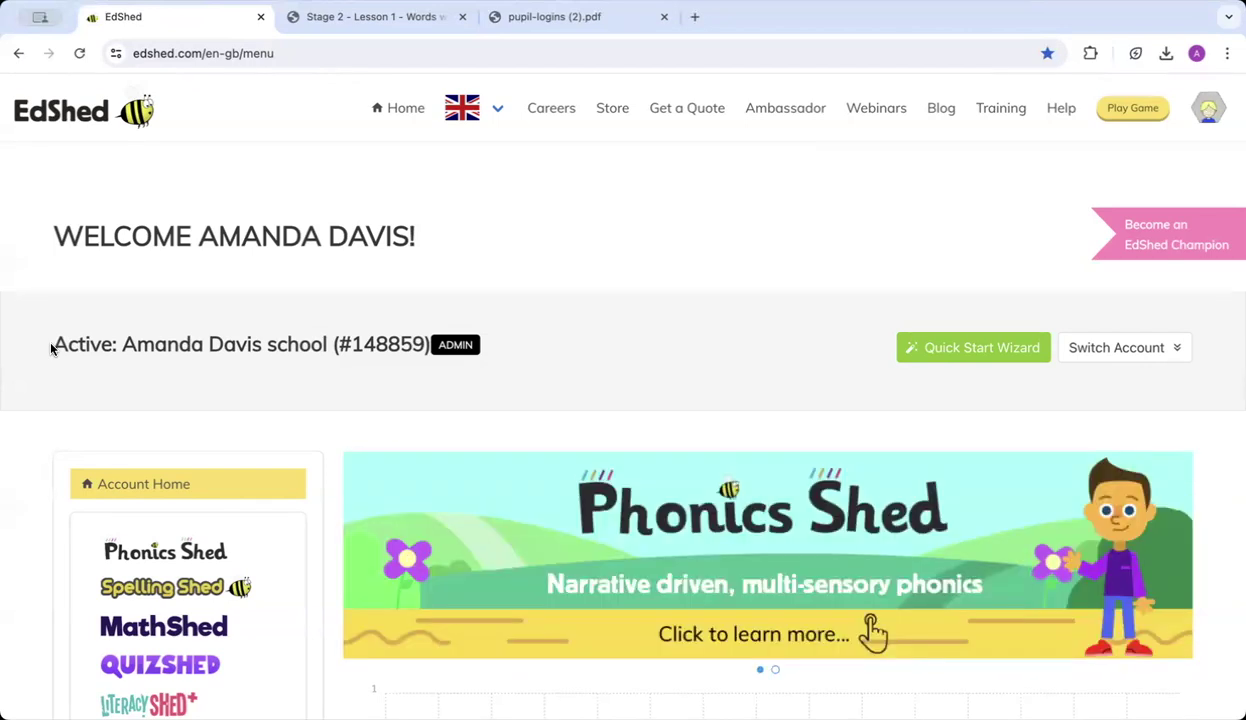
Open the Spelling Shed teacher dashboard and browse its SPaG resources.
click(157, 590)
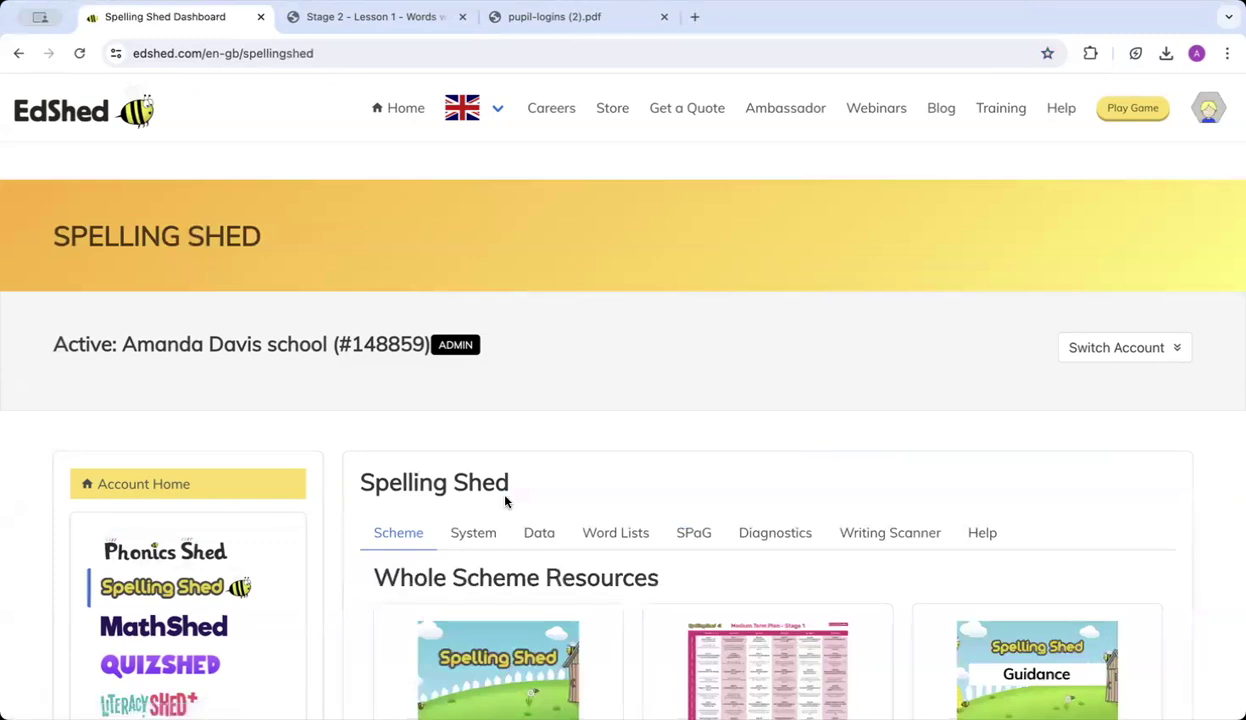
click(690, 537)
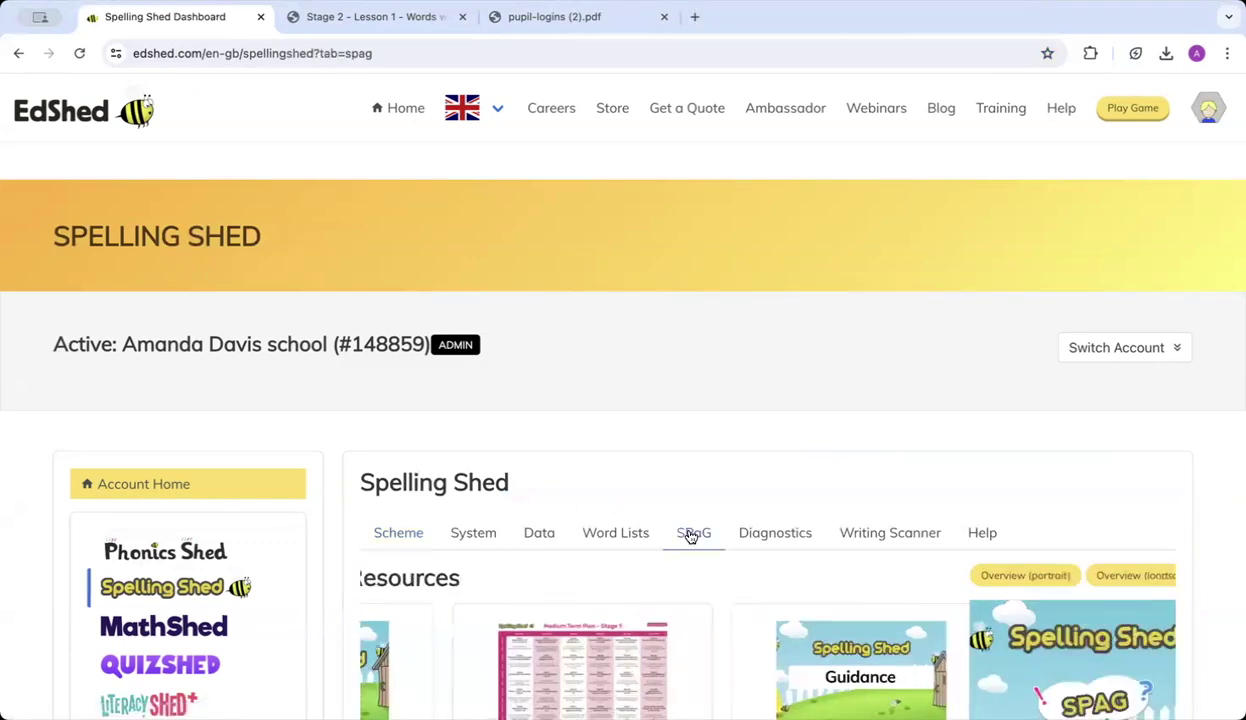
scroll(690, 537, down, 2)
scroll(690, 537, down, 5)
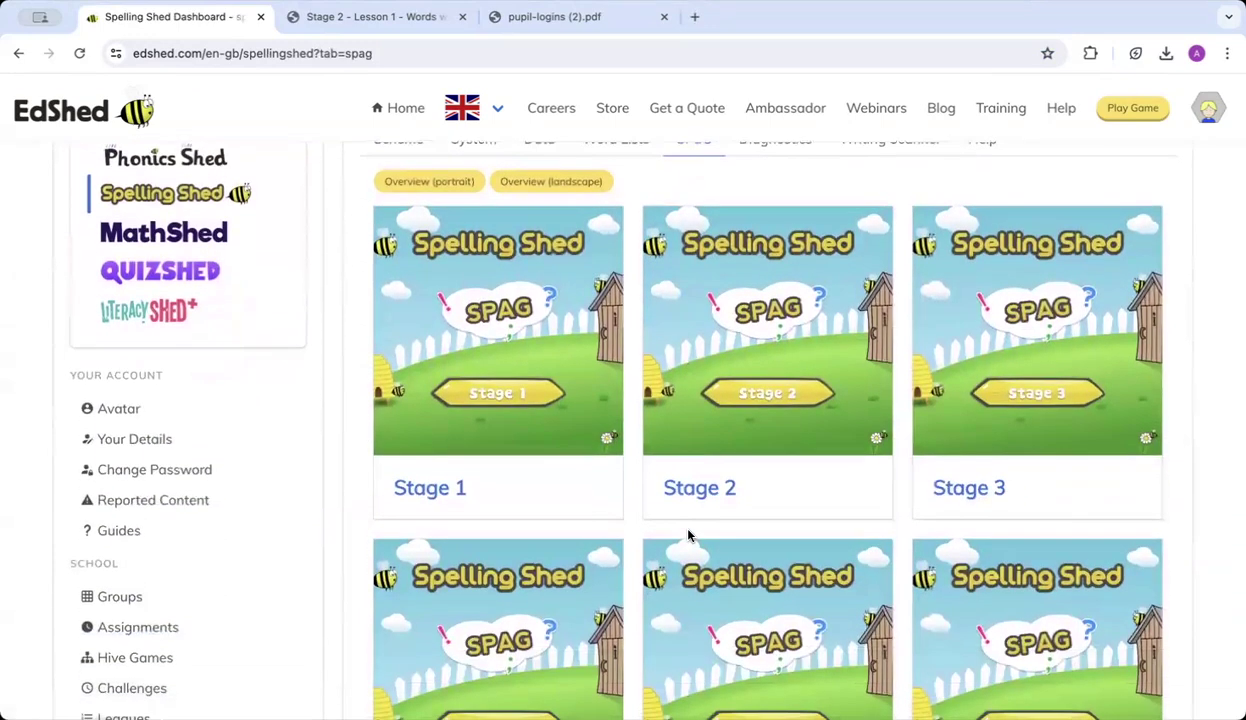
scroll(688, 537, down, 1)
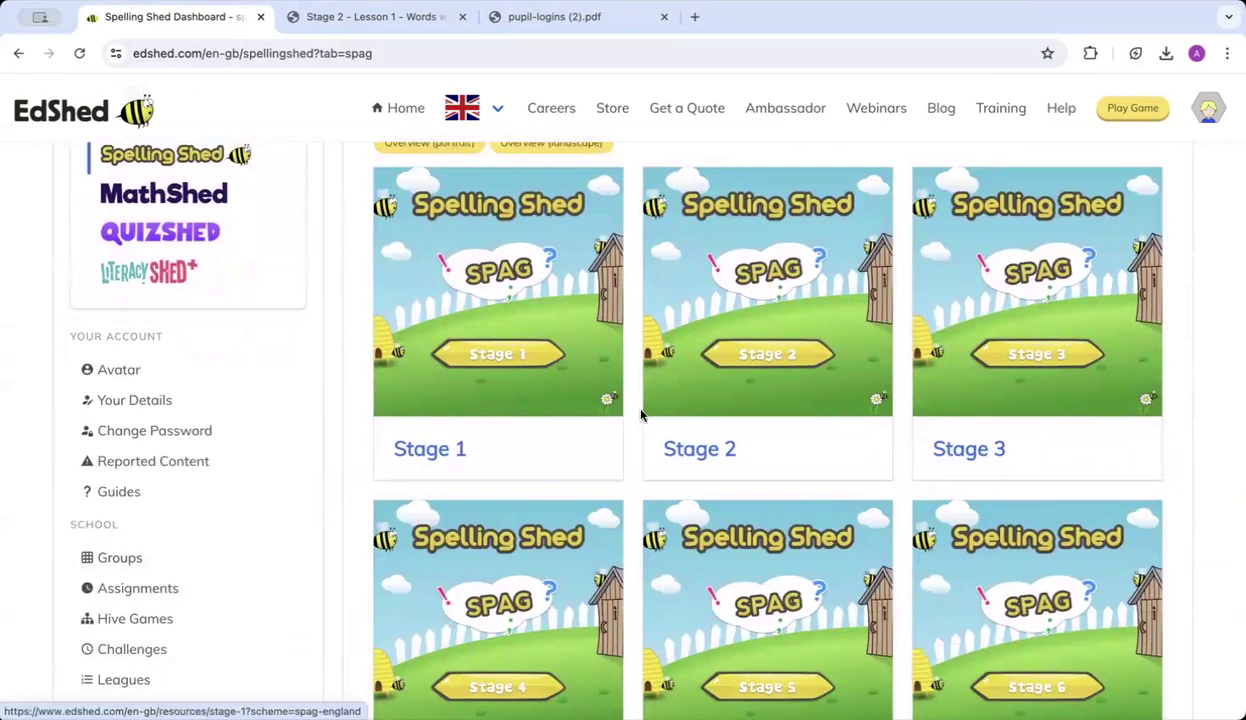
scroll(640, 411, down, 1)
Open the Stage 3 SPaG card, then its Word resources on nouns and prefixes.
click(968, 416)
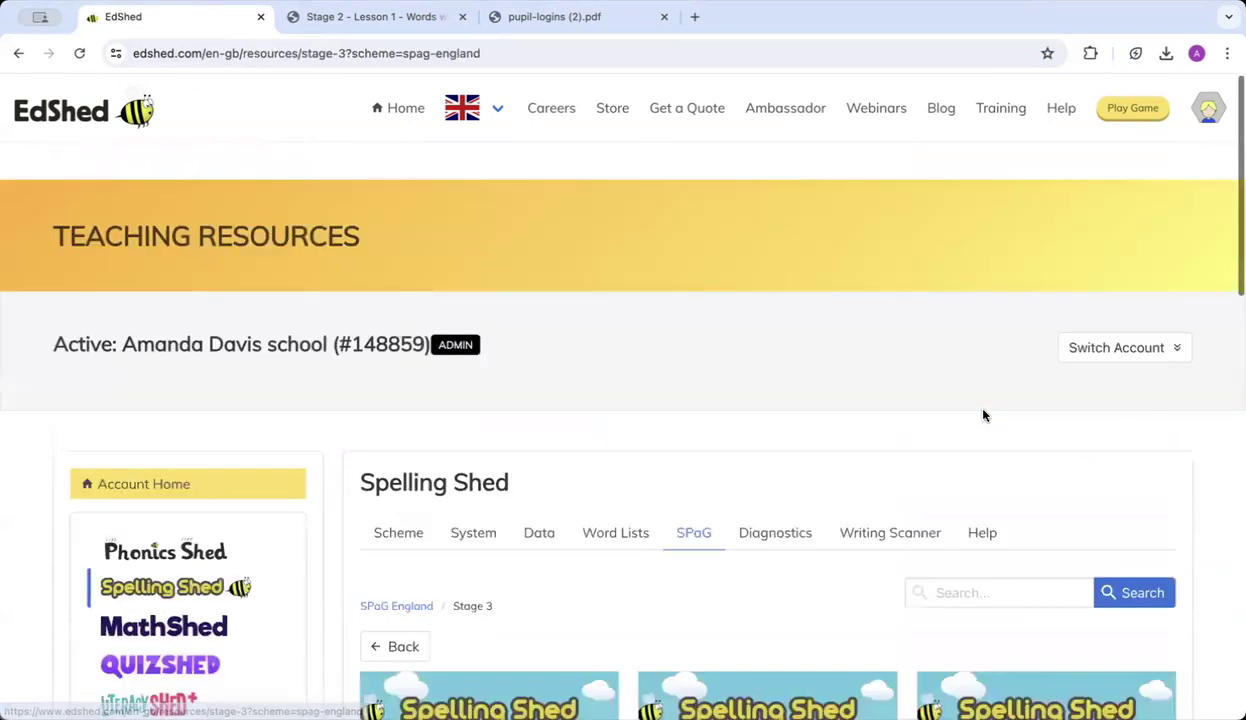
scroll(960, 400, down, 5)
scroll(983, 415, down, 3)
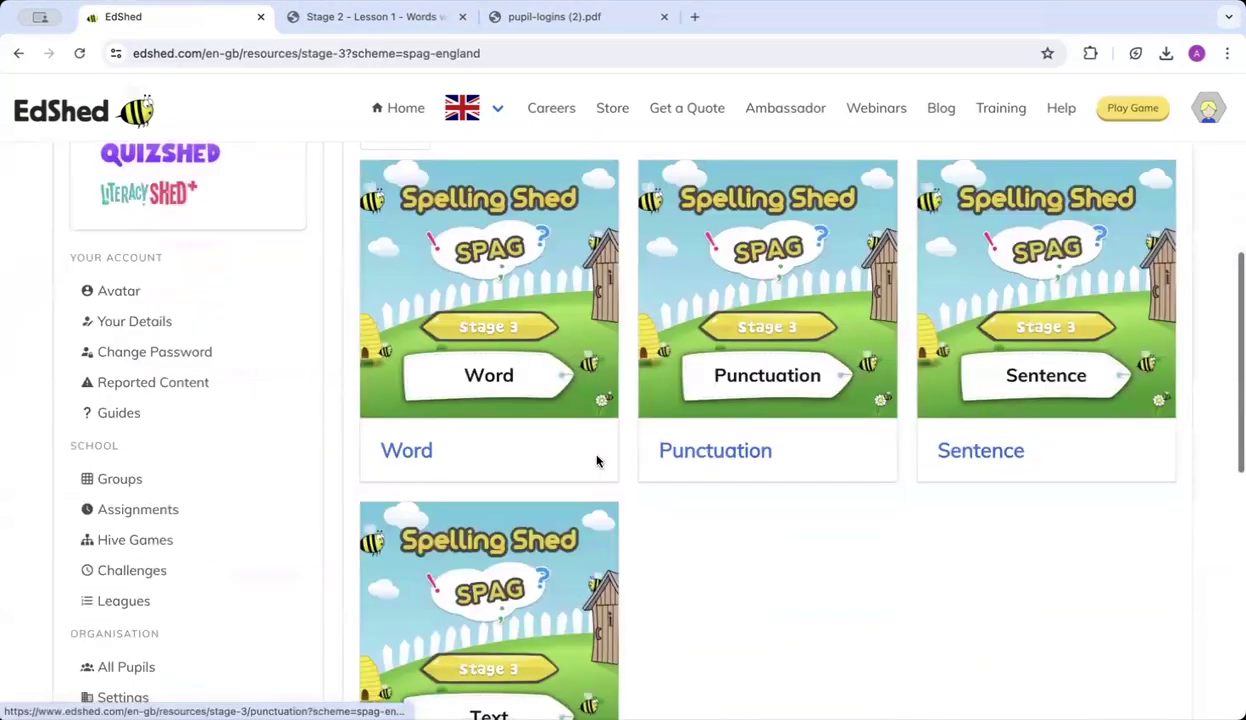
scroll(1029, 435, down, 2)
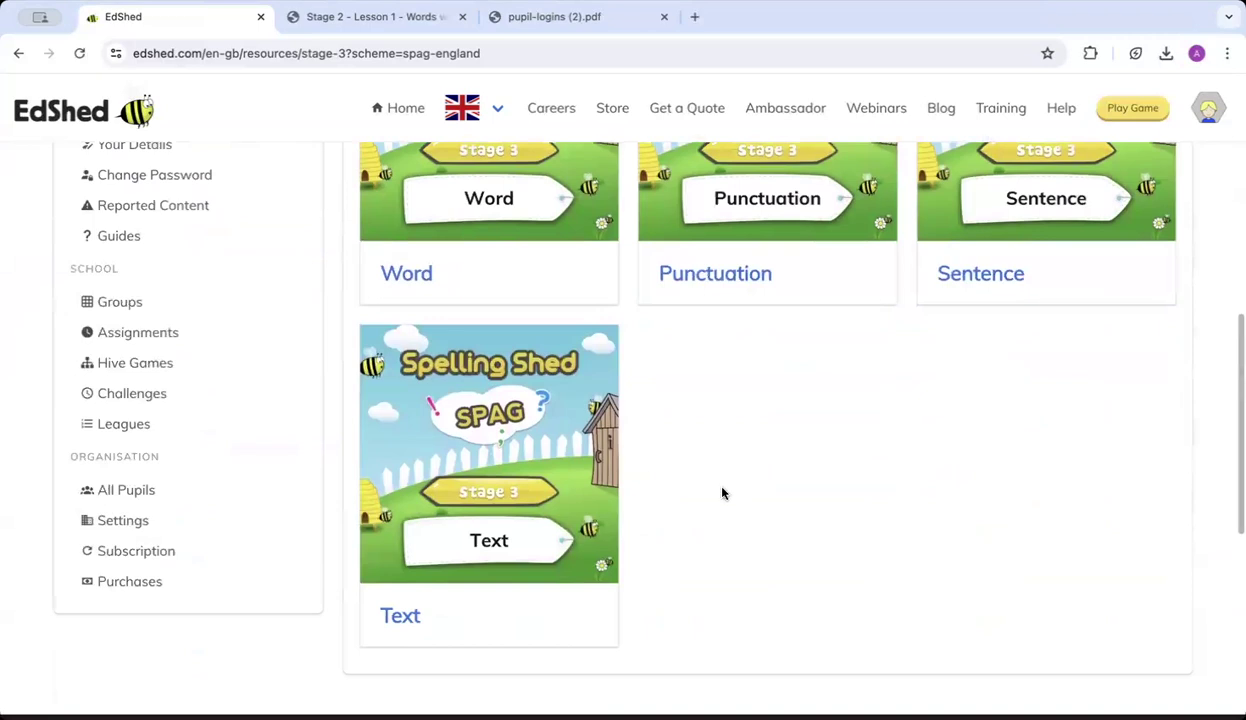
click(406, 274)
scroll(635, 548, down, 5)
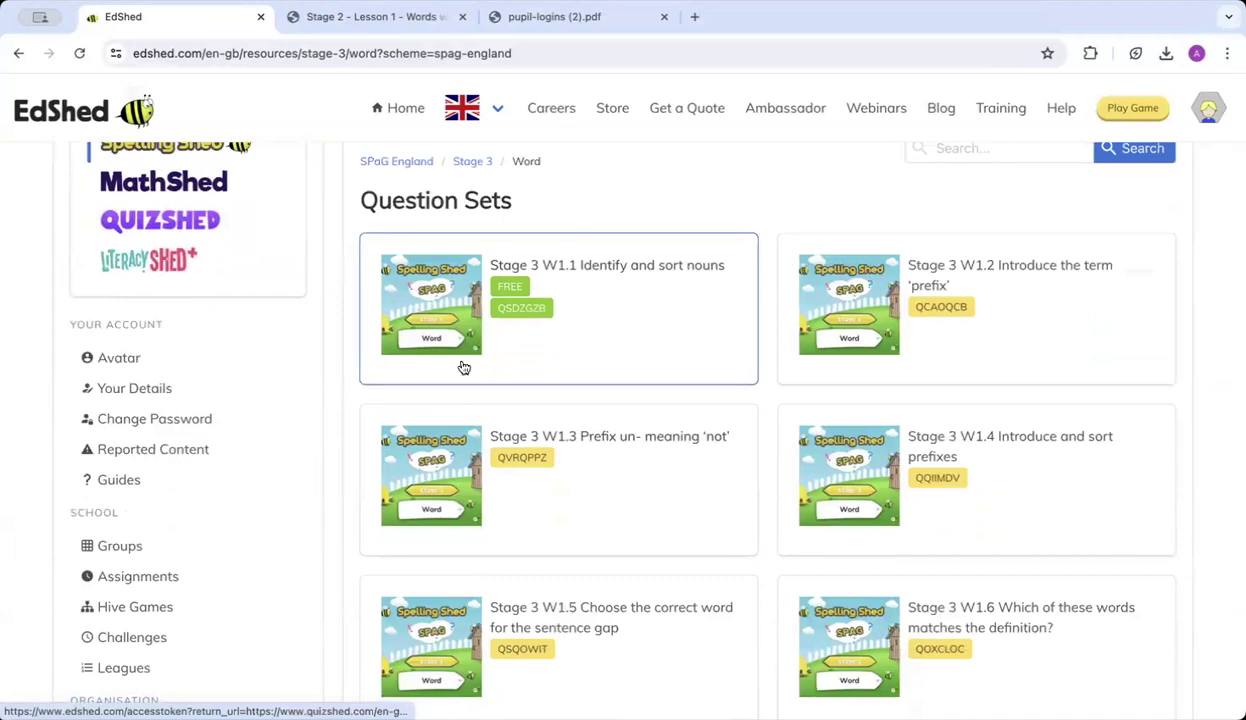
scroll(466, 320, down, 6)
scroll(466, 320, down, 4)
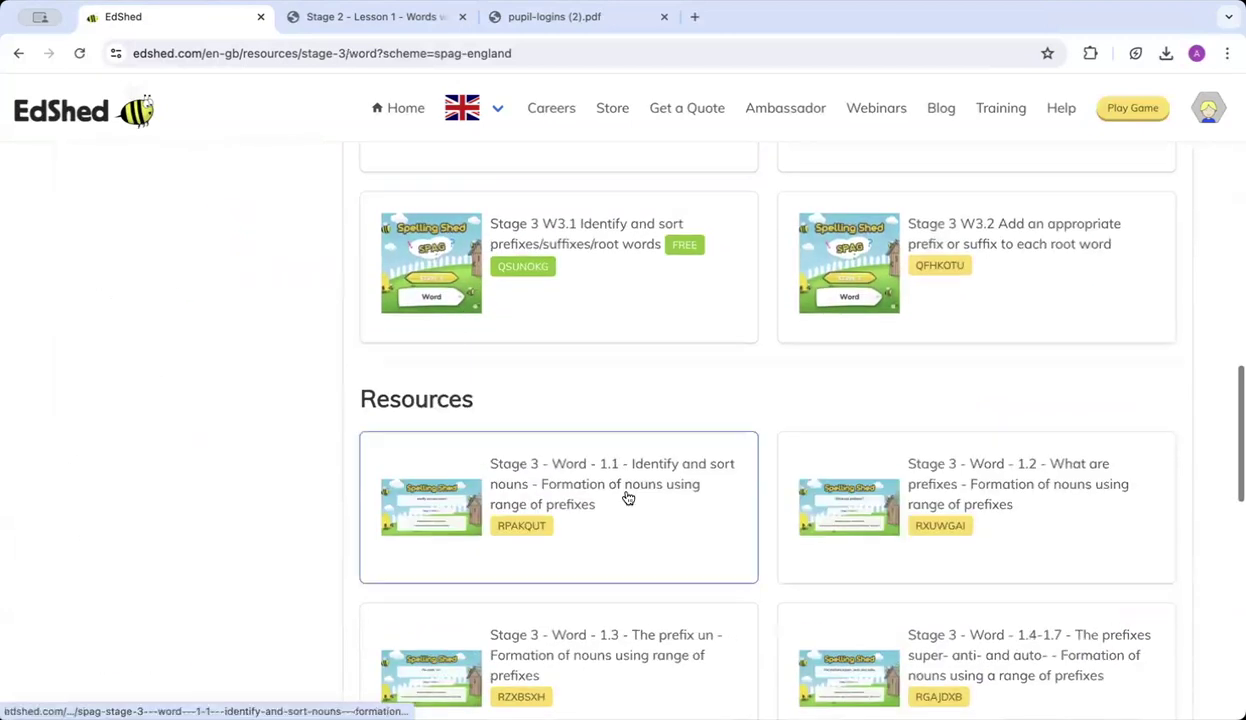
scroll(565, 545, up, 15)
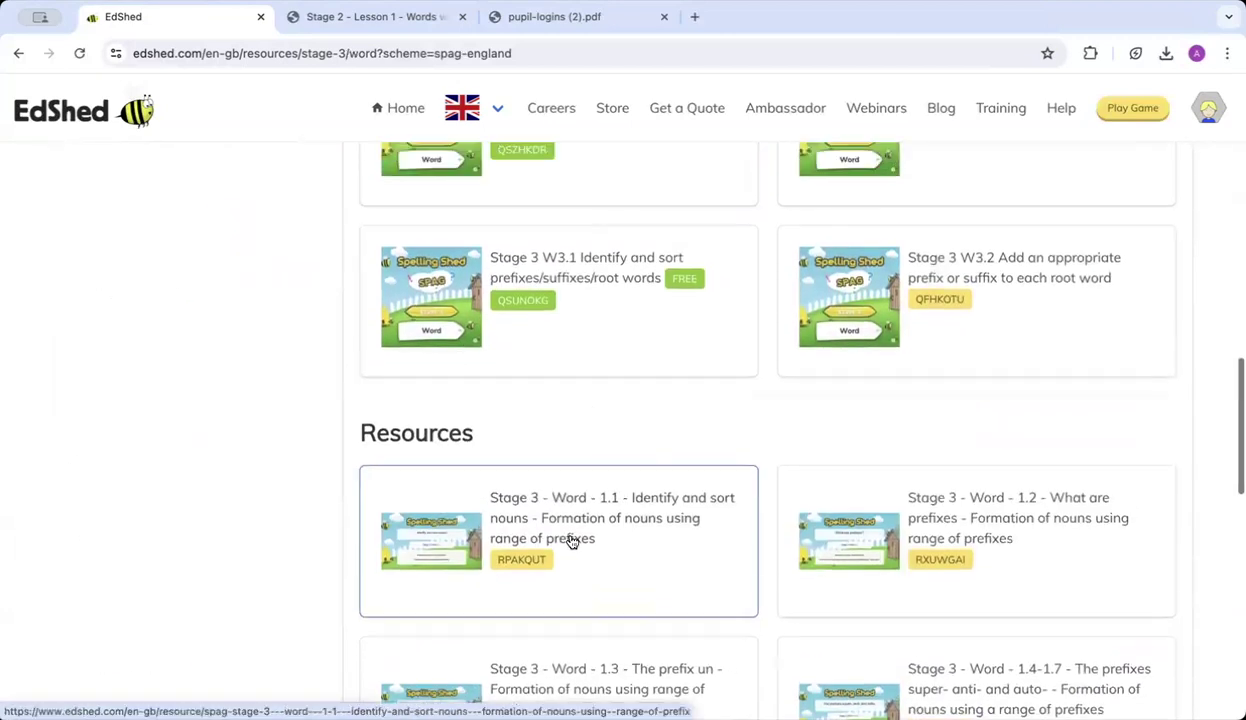
scroll(487, 486, down, 2)
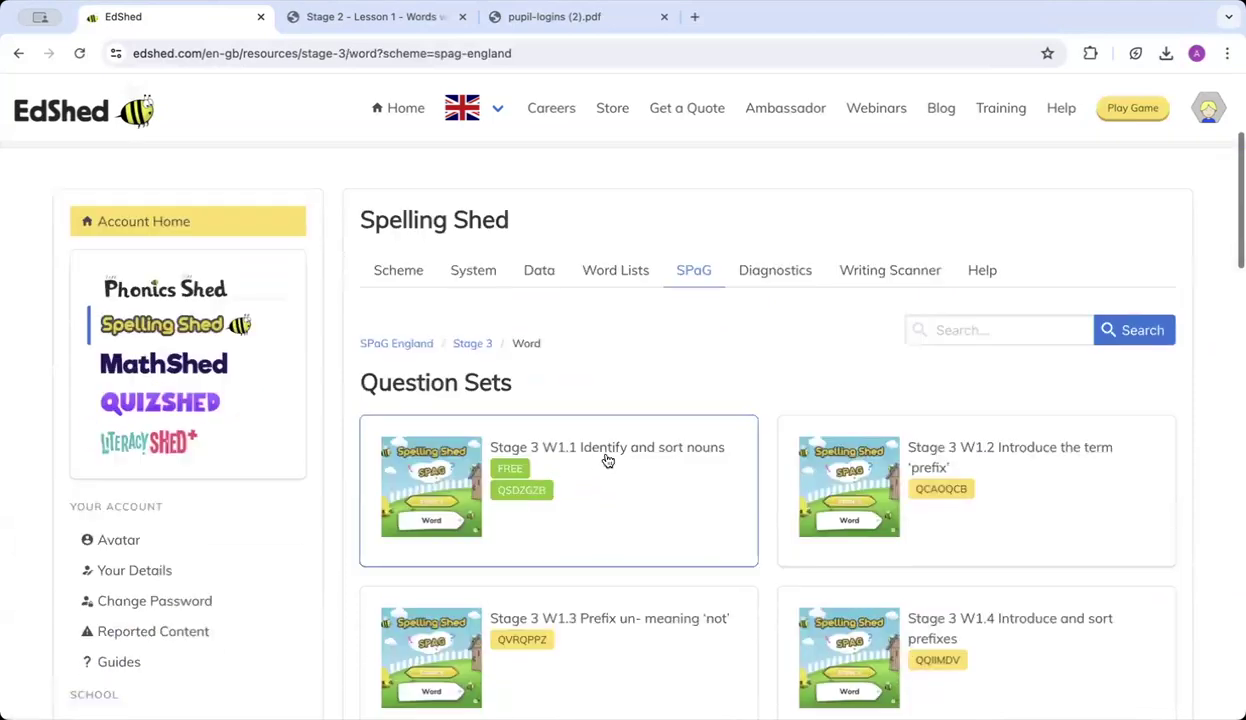
click(593, 461)
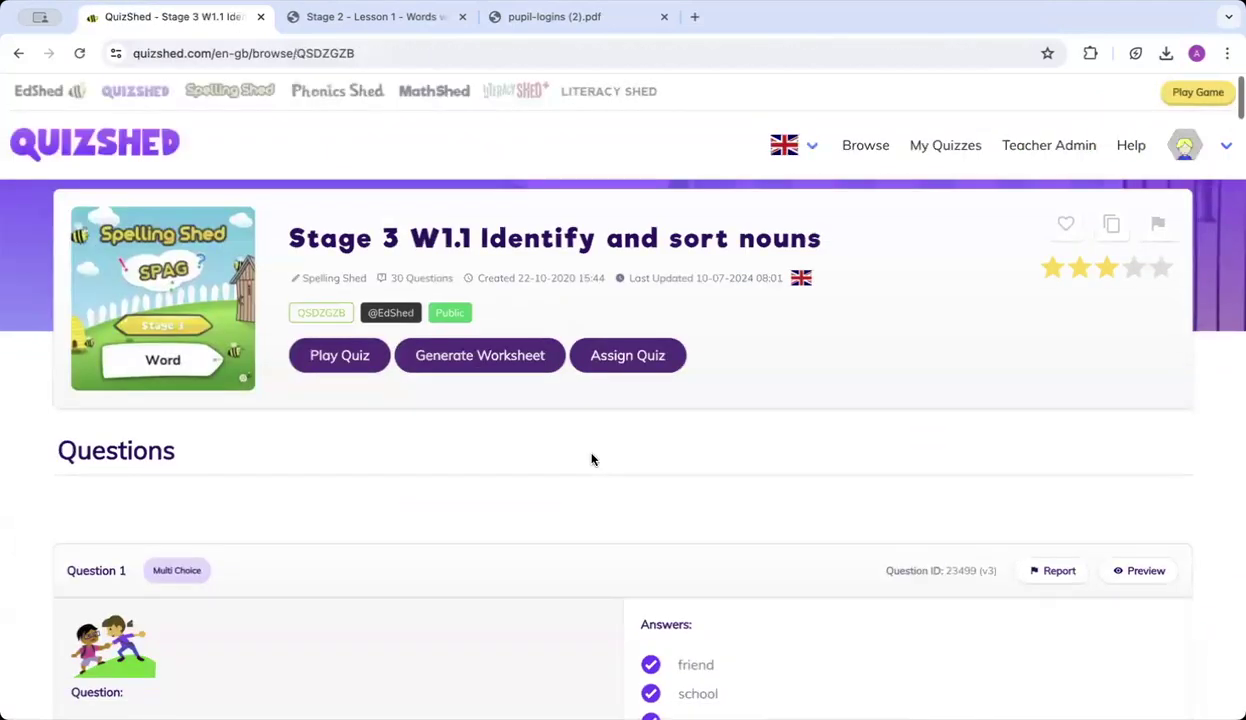
scroll(592, 460, down, 1)
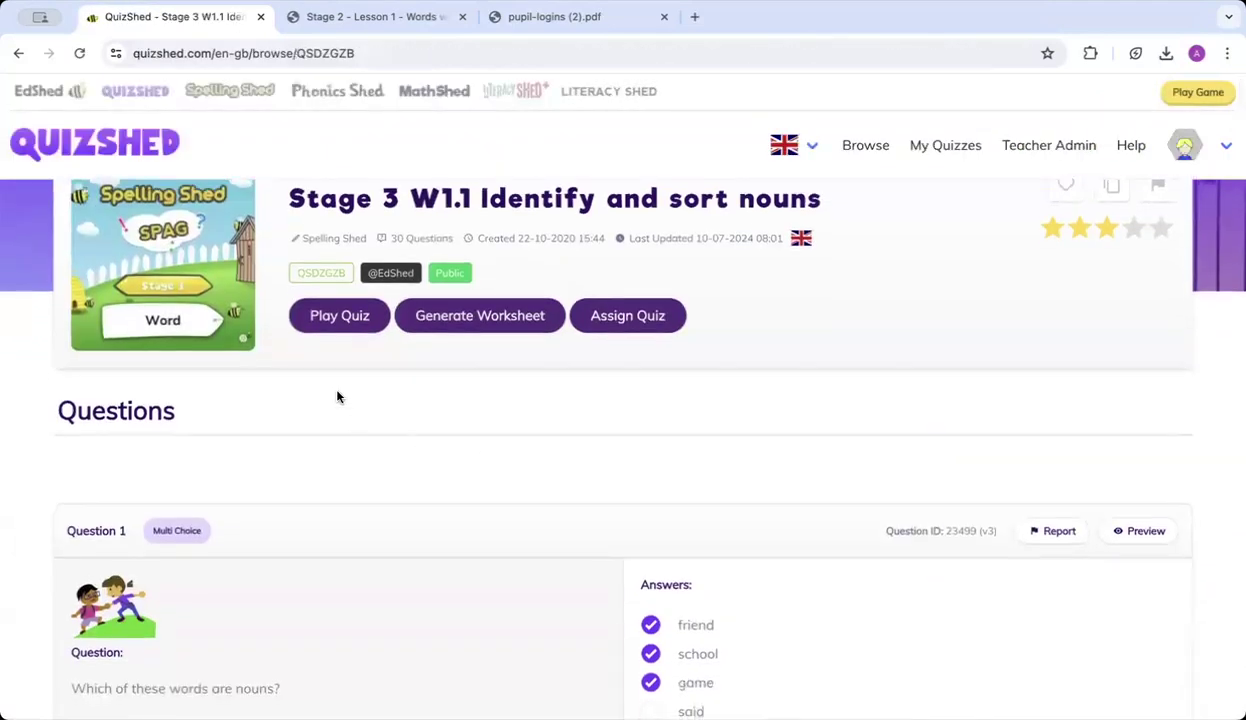
scroll(327, 379, up, 1)
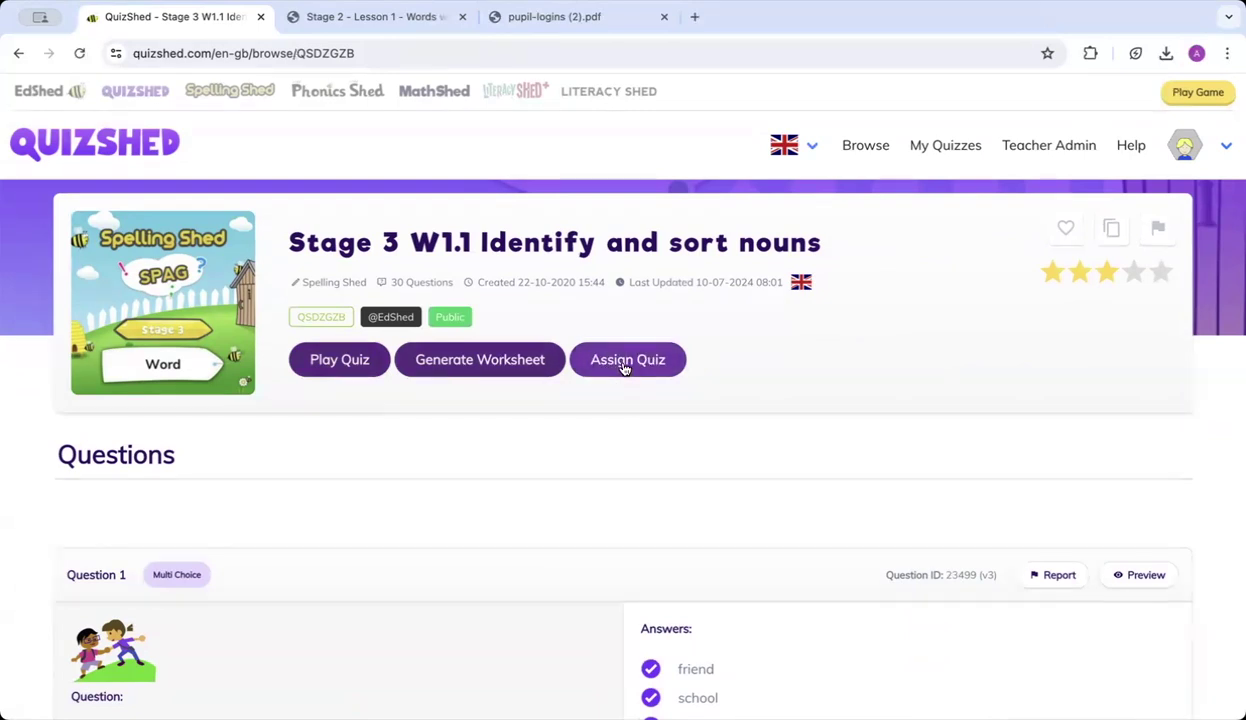
scroll(623, 368, down, 1)
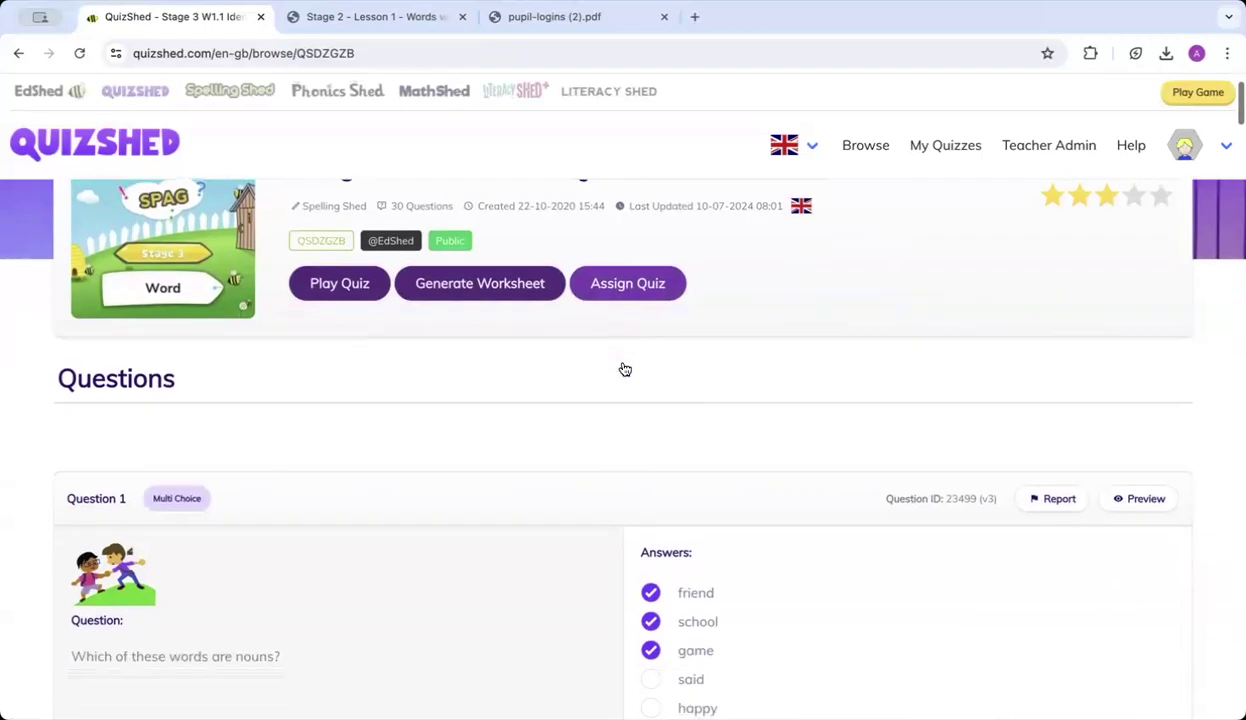
scroll(8, 485, down, 2)
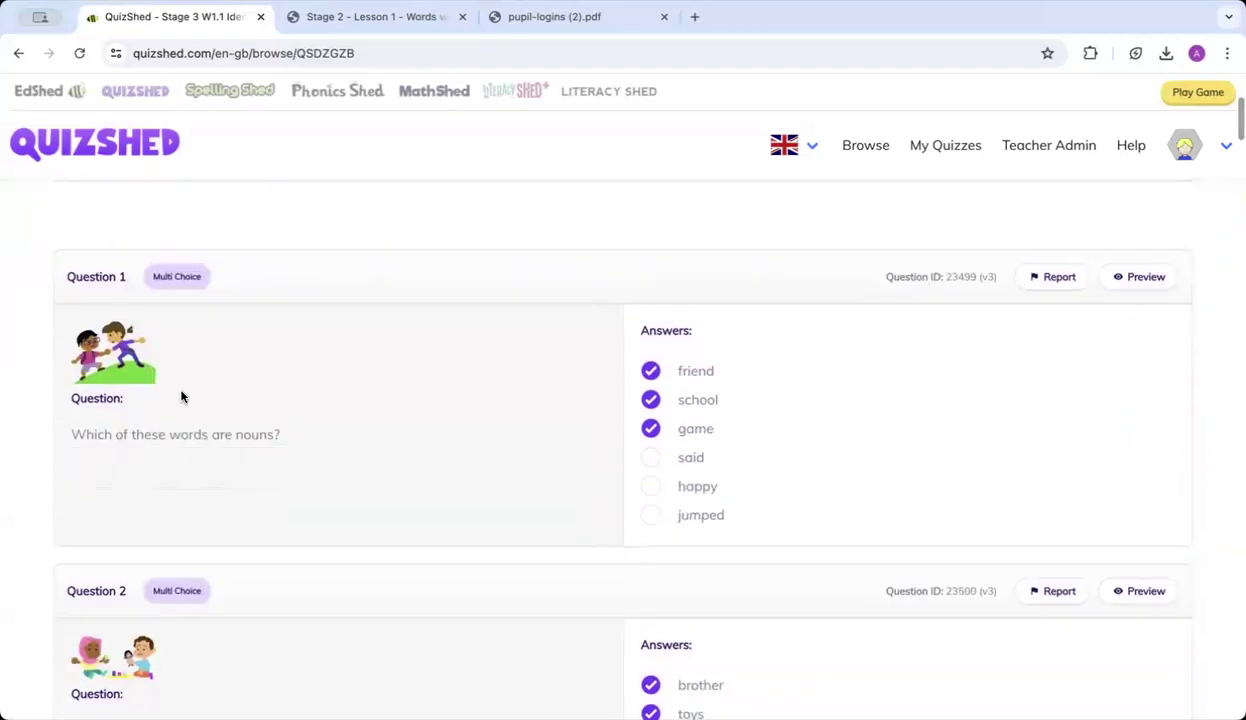
scroll(331, 523, down, 2)
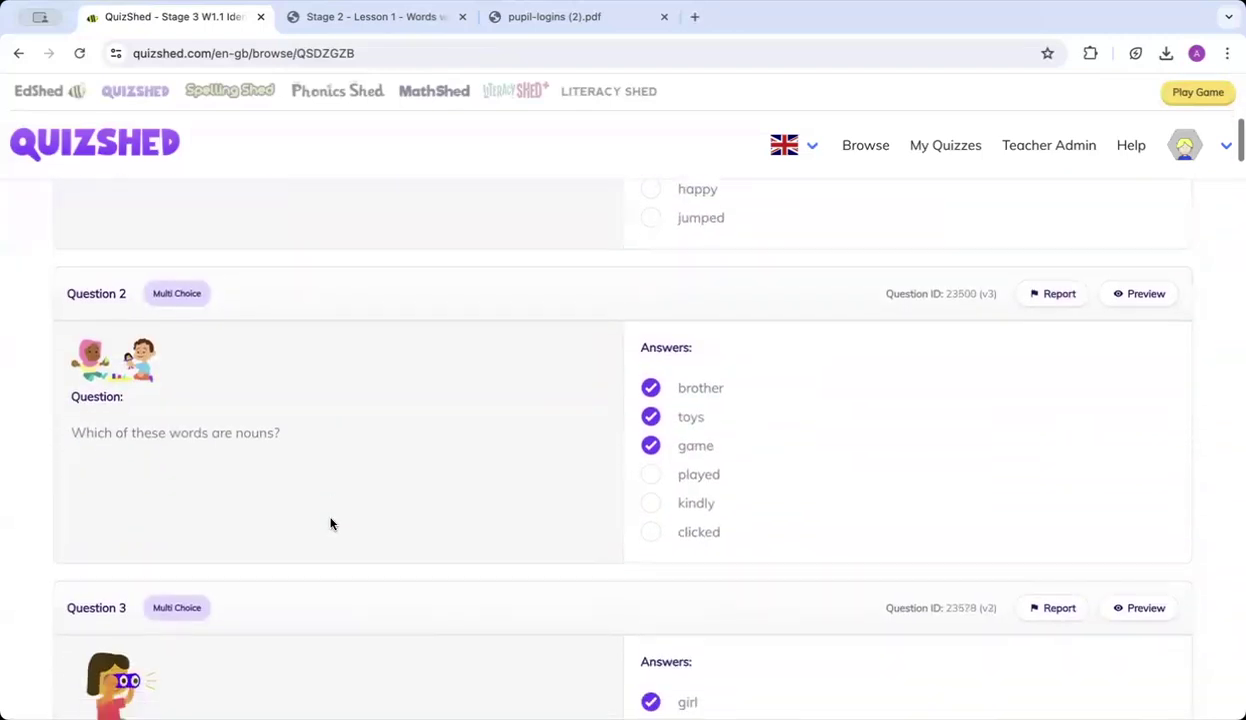
scroll(707, 464, up, 3)
scroll(707, 464, down, 7)
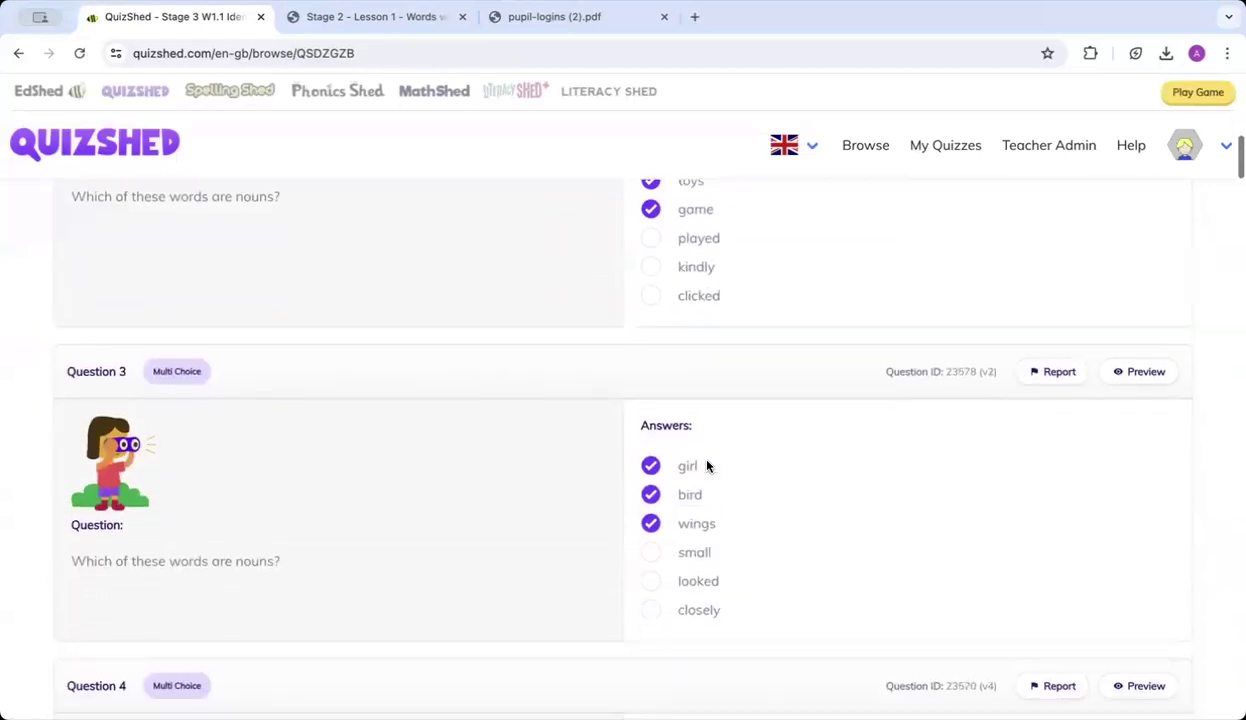
scroll(707, 464, up, 10)
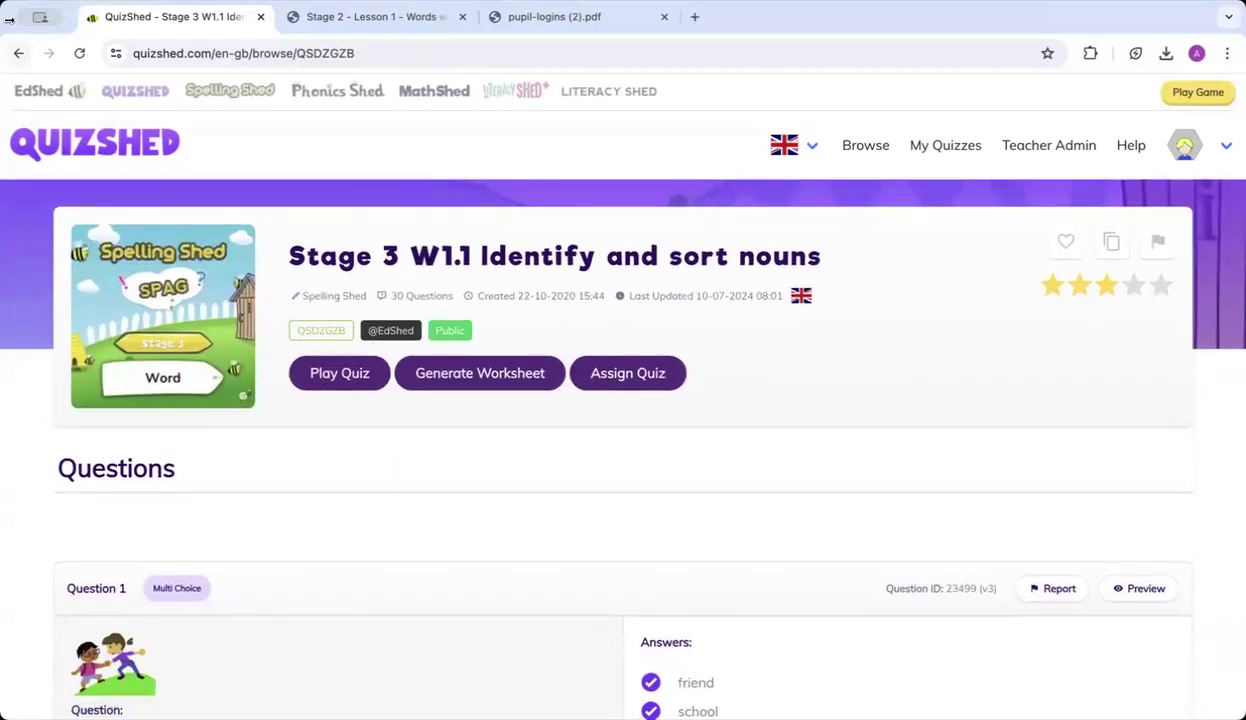
Go back to the Stage 3 SPaG question sets and look over them.
click(15, 54)
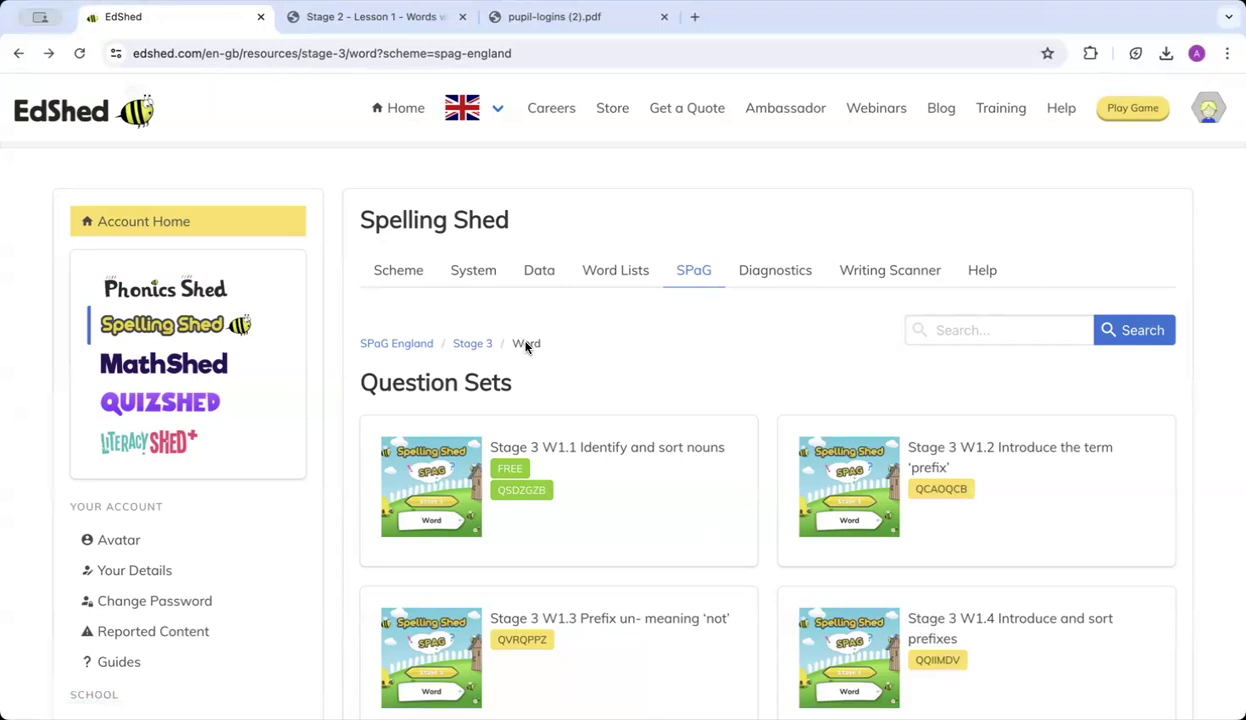
scroll(526, 347, down, 1)
scroll(526, 347, down, 1)
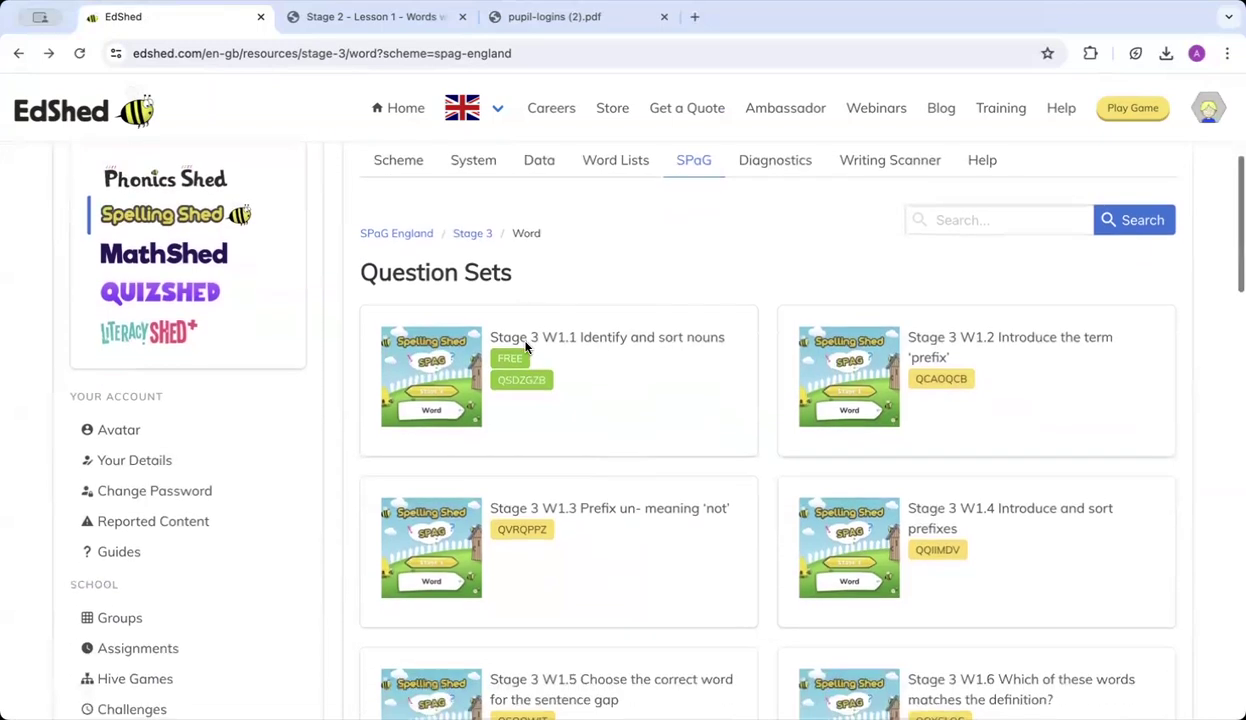
scroll(526, 347, up, 1)
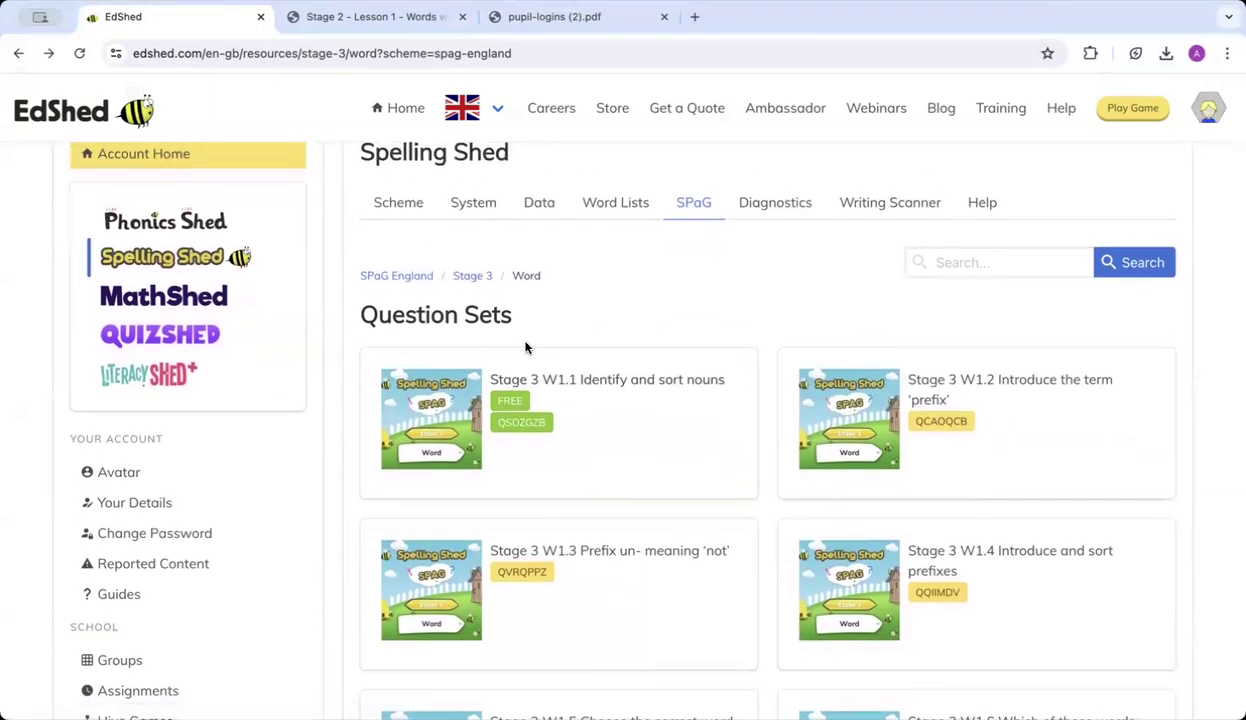
Return to the Spelling Shed dashboard and open its System section to reach Hive Games.
click(474, 205)
click(478, 523)
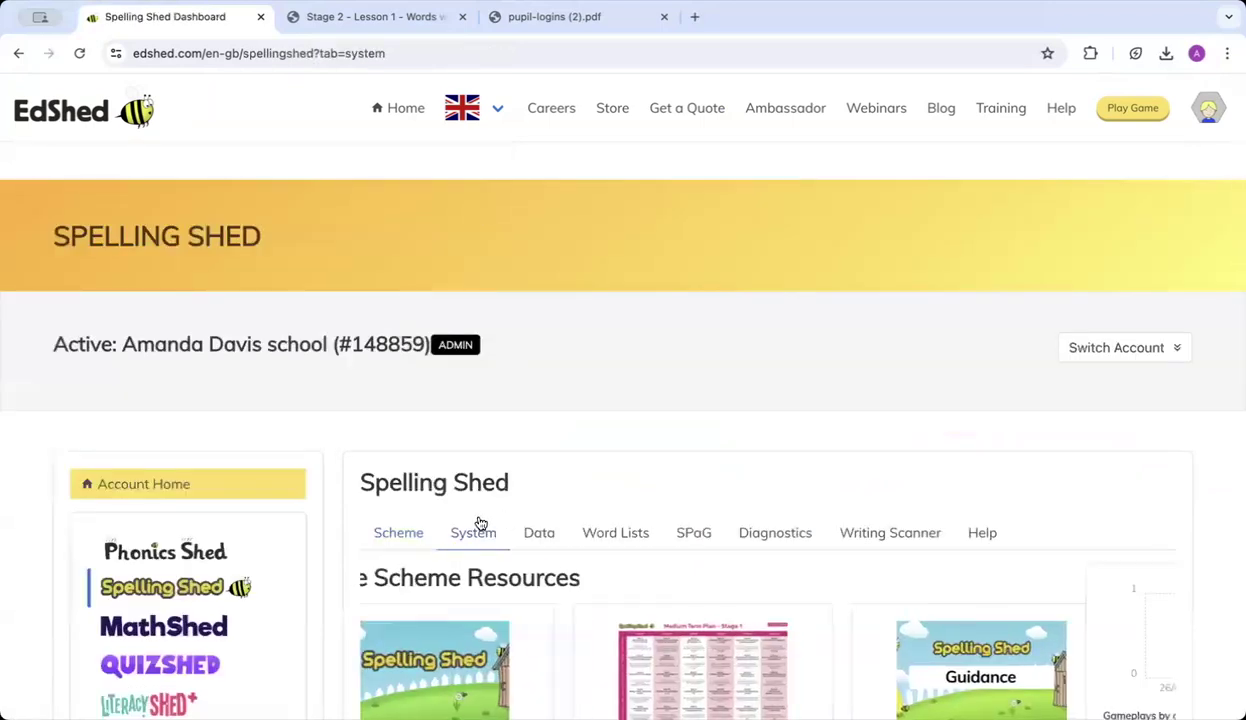
scroll(480, 523, down, 4)
scroll(479, 520, down, 3)
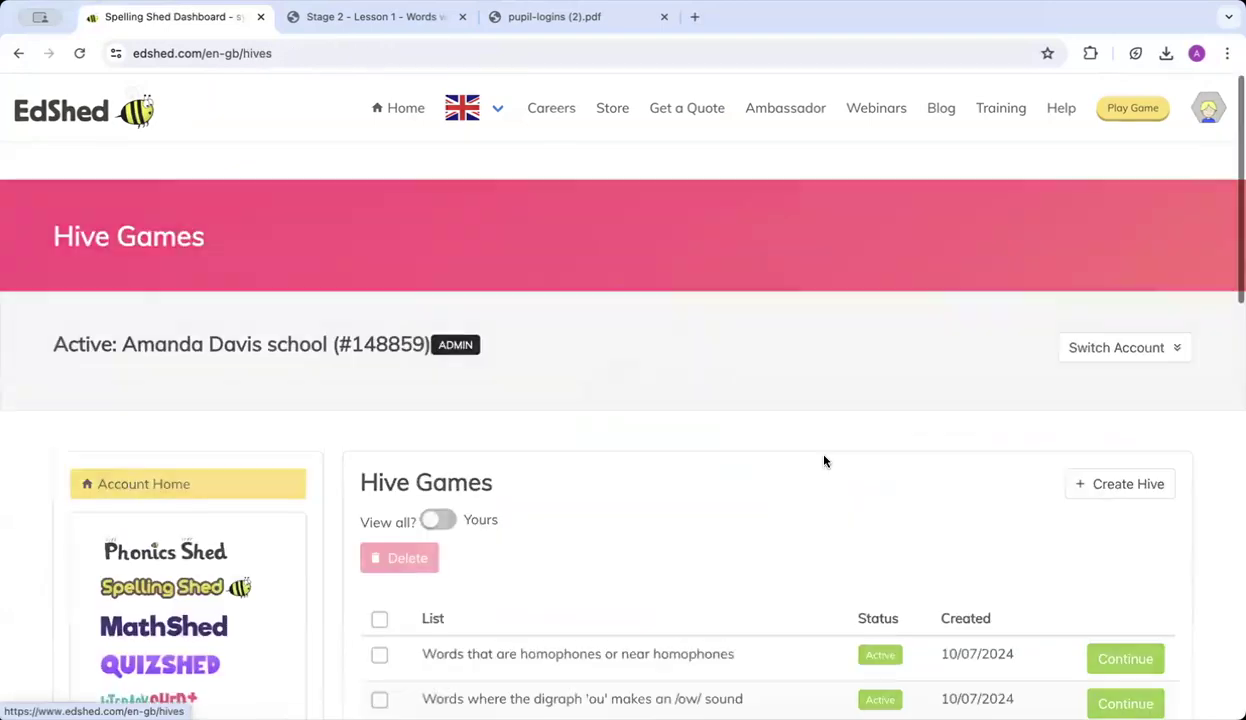
scroll(824, 461, down, 3)
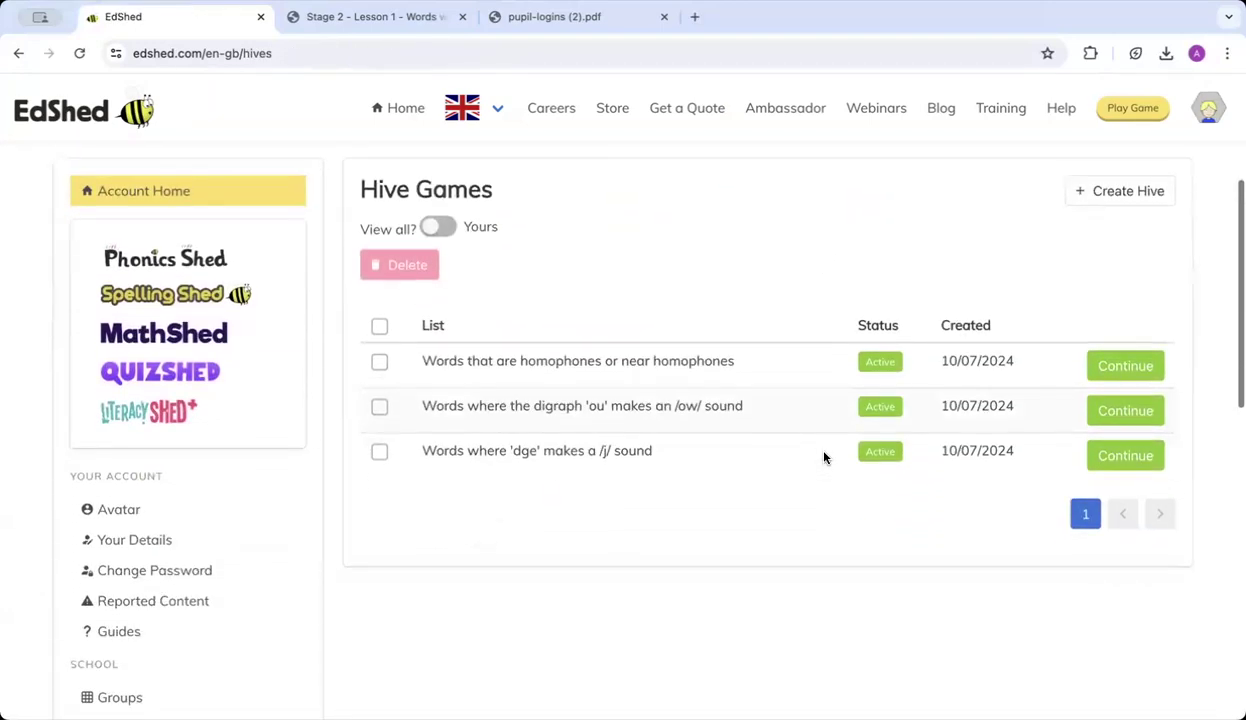
scroll(823, 456, down, 1)
scroll(940, 300, up, 1)
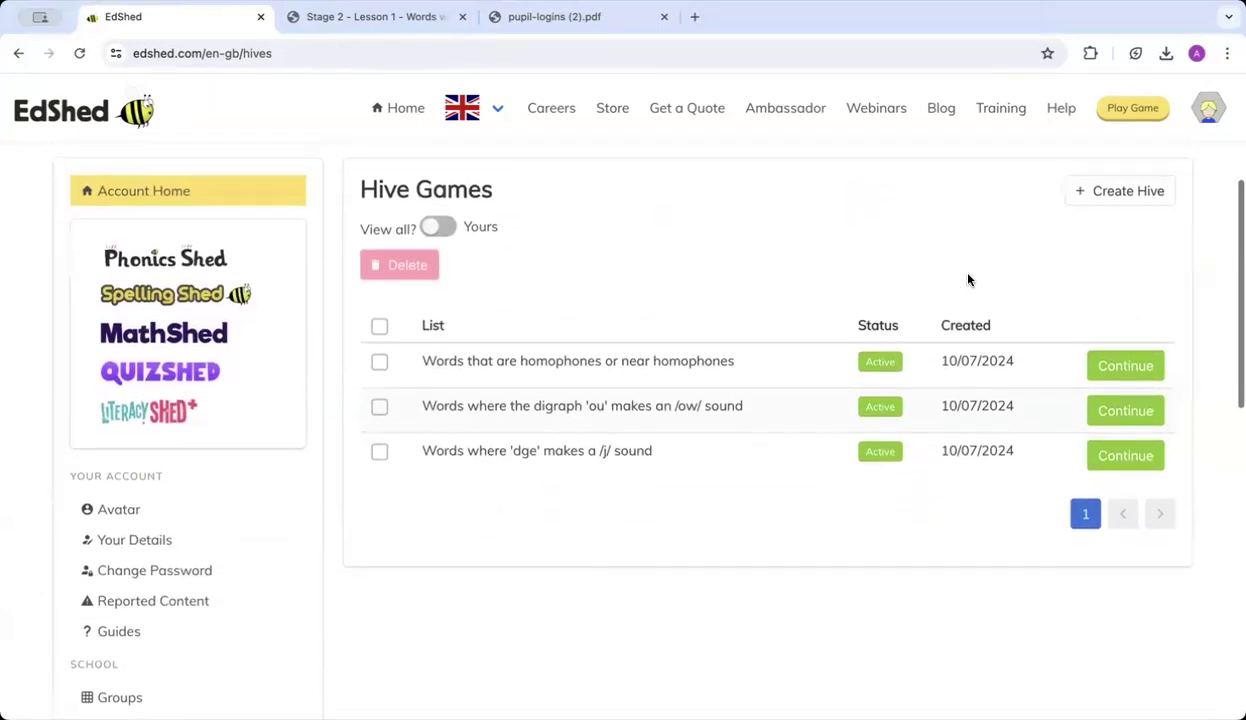
Set up a new hive using 'Words ending in -tious and -ious - Stage 5 List 1'.
click(1114, 196)
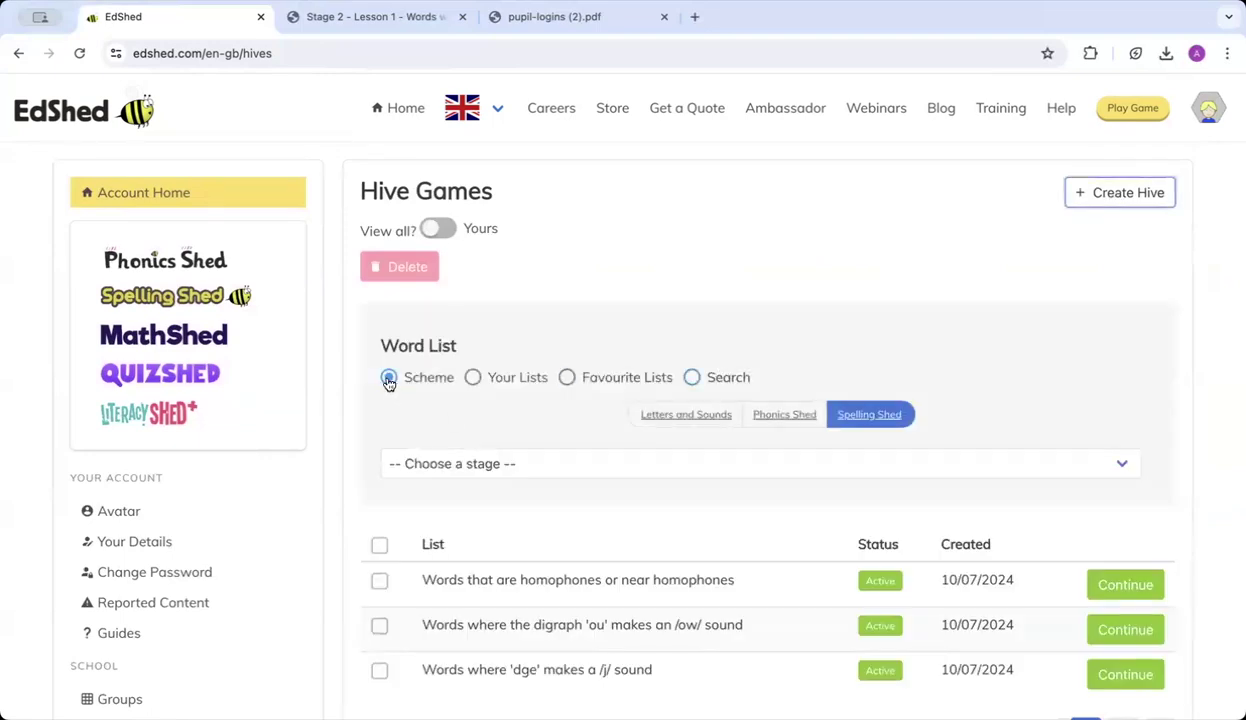
click(440, 466)
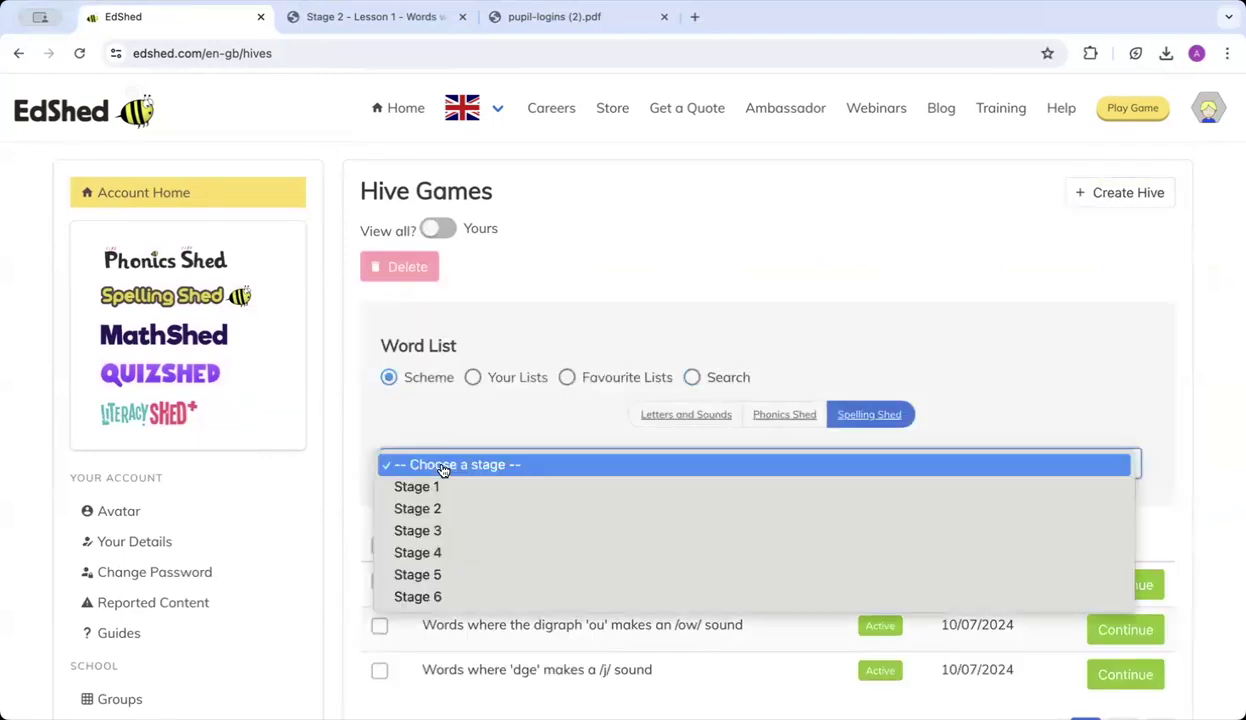
click(438, 575)
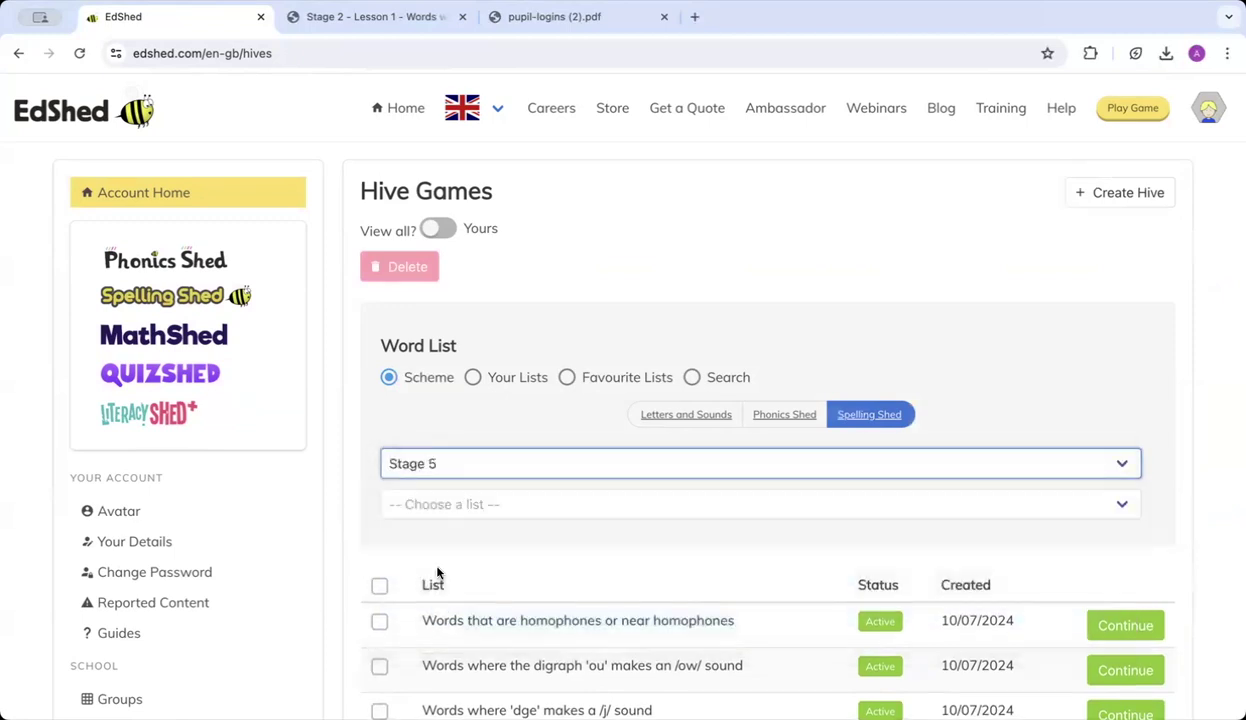
click(449, 515)
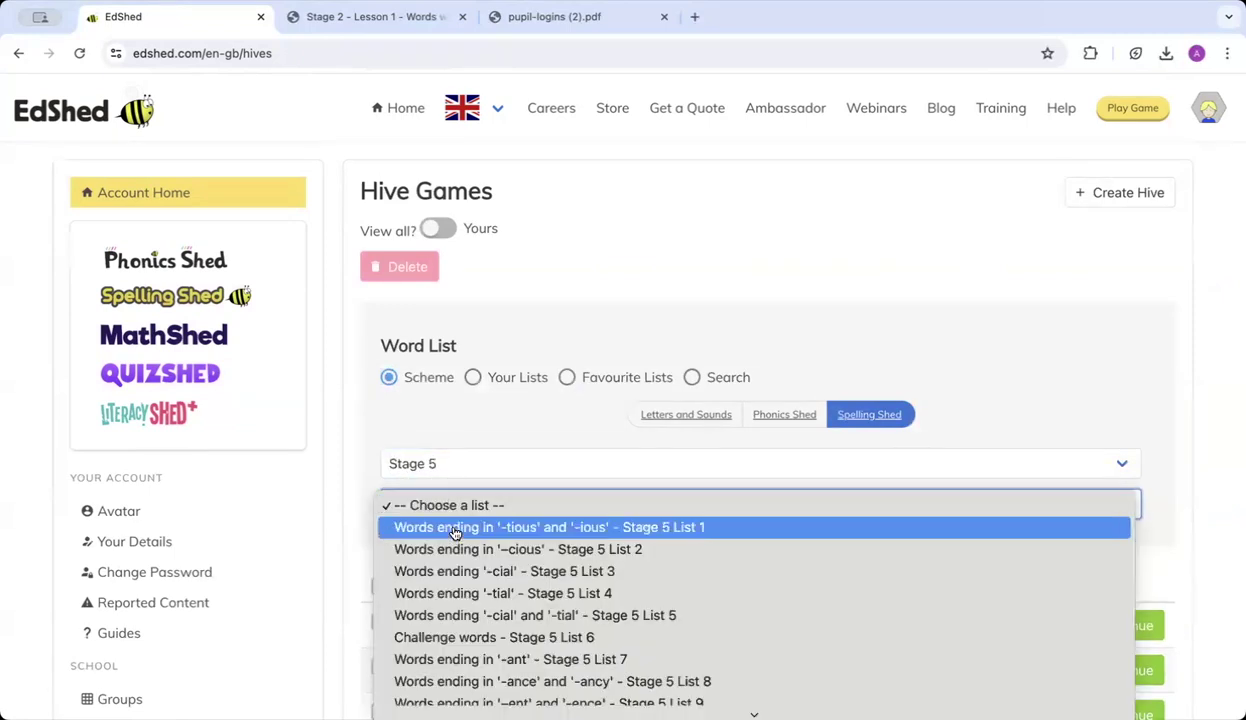
click(455, 527)
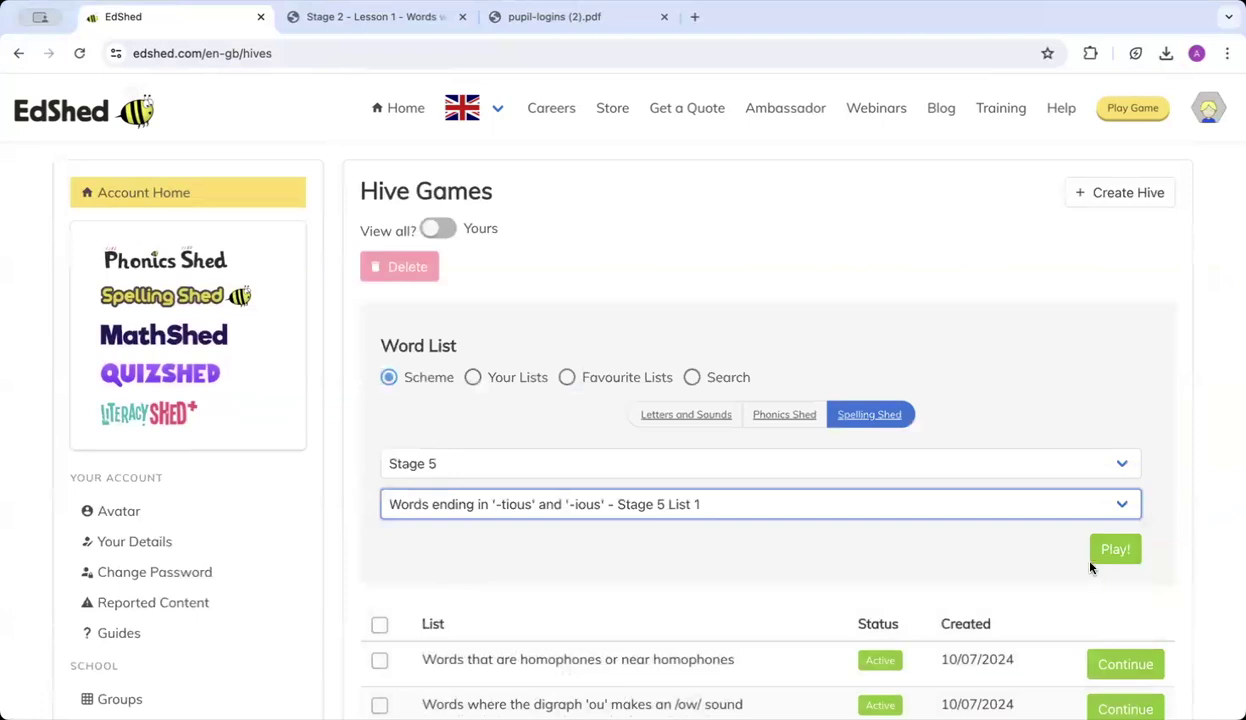
click(1106, 560)
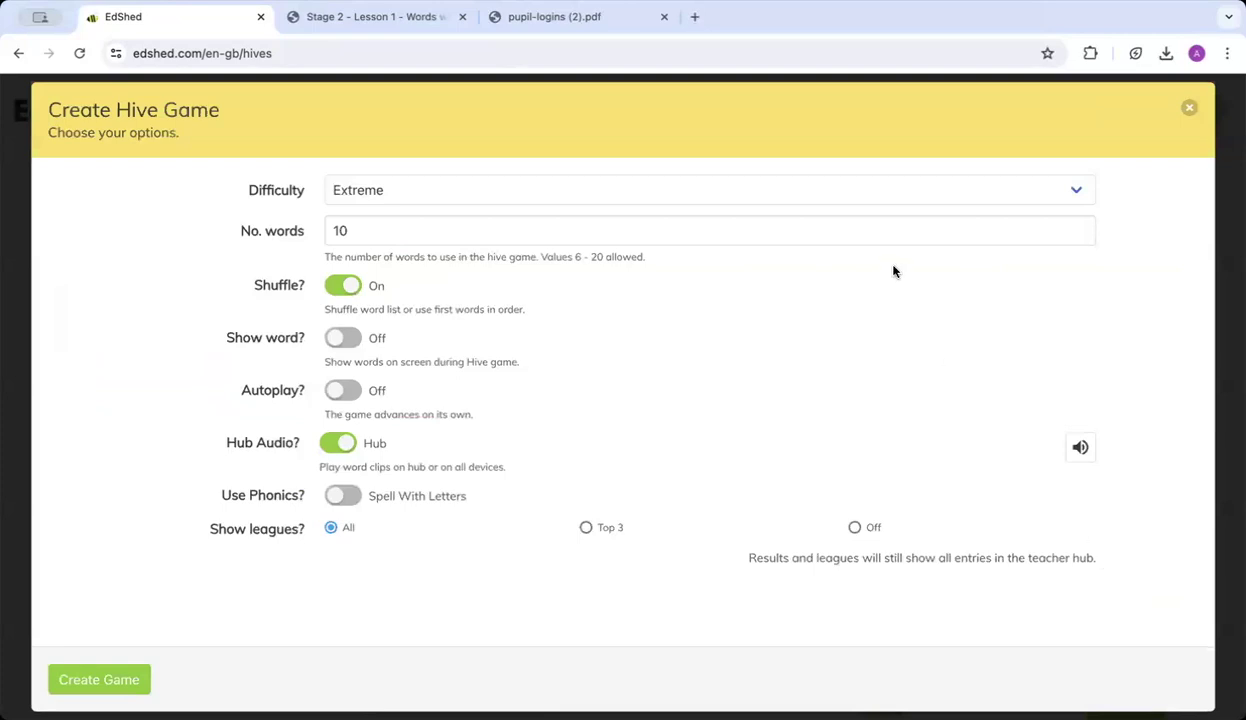
Create the hive on Extreme difficulty, word clips on the hub only, leagues turned off.
click(596, 202)
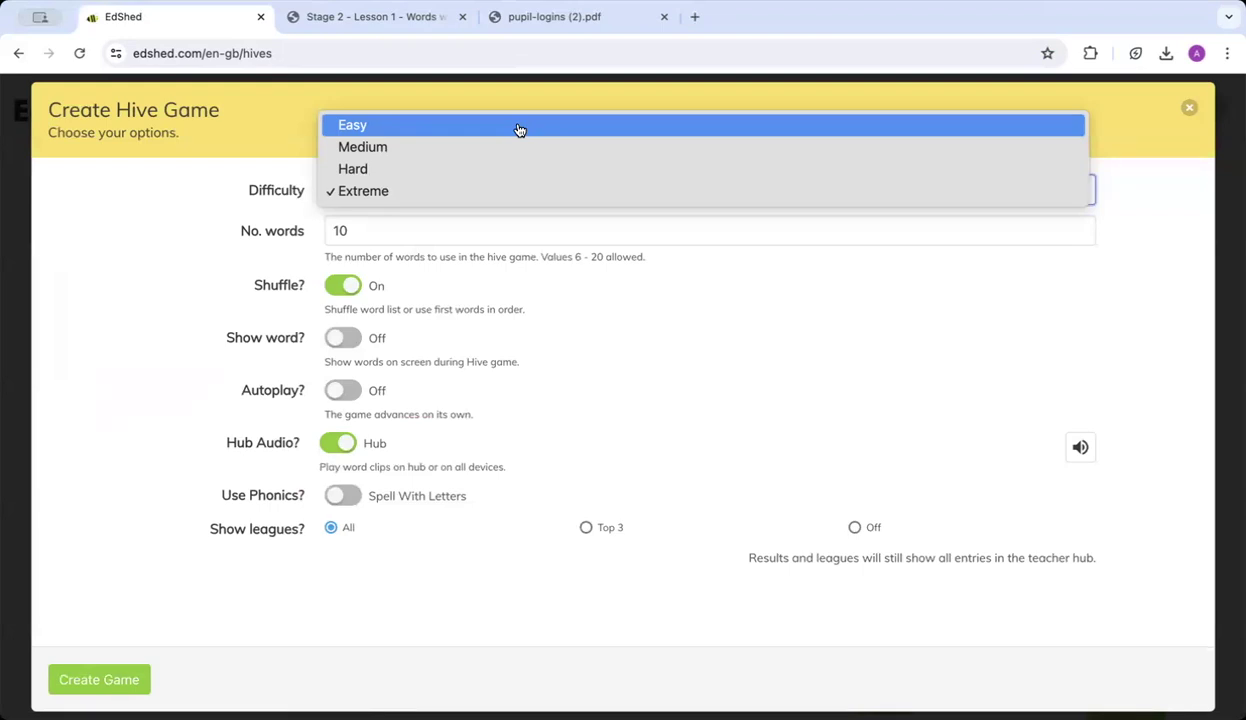
click(230, 238)
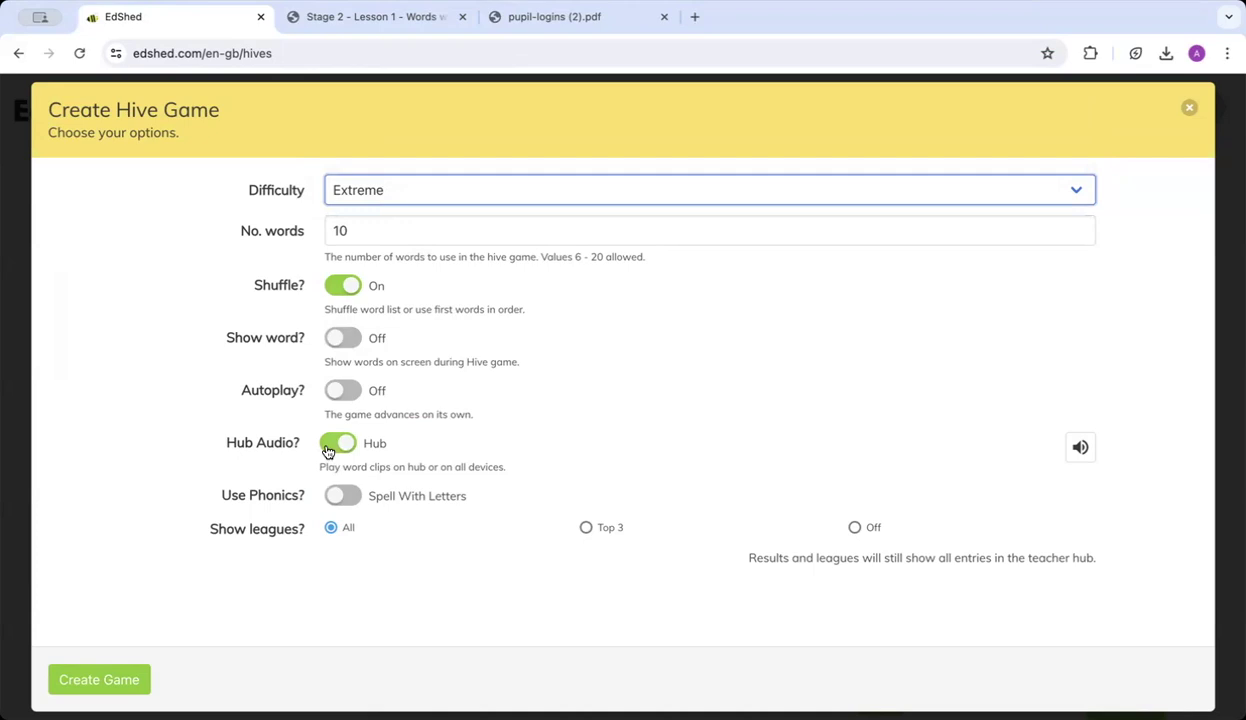
click(330, 449)
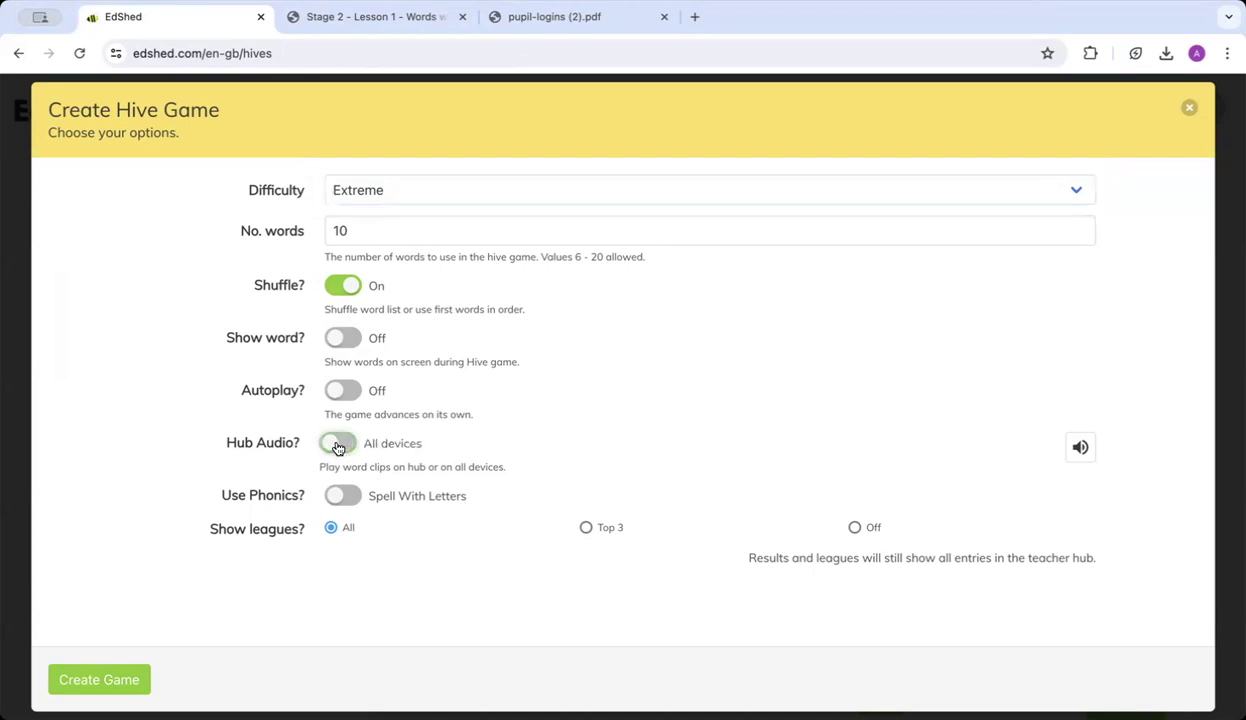
click(338, 448)
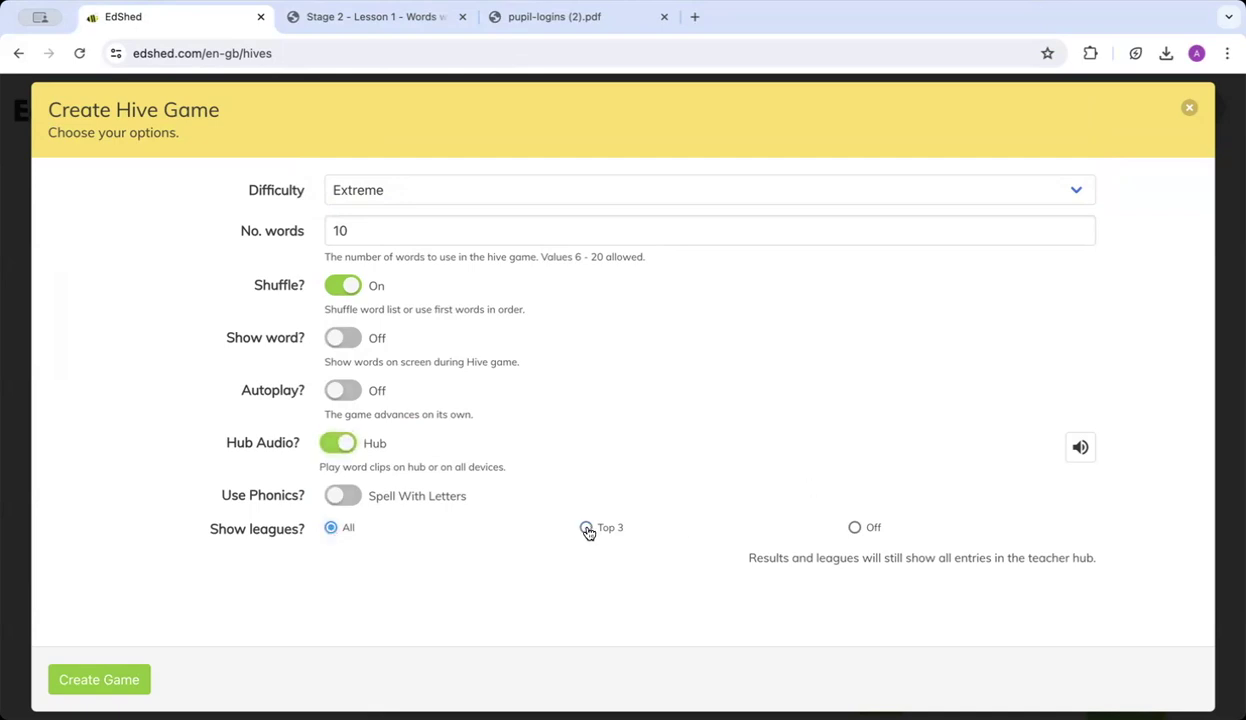
click(855, 528)
click(80, 690)
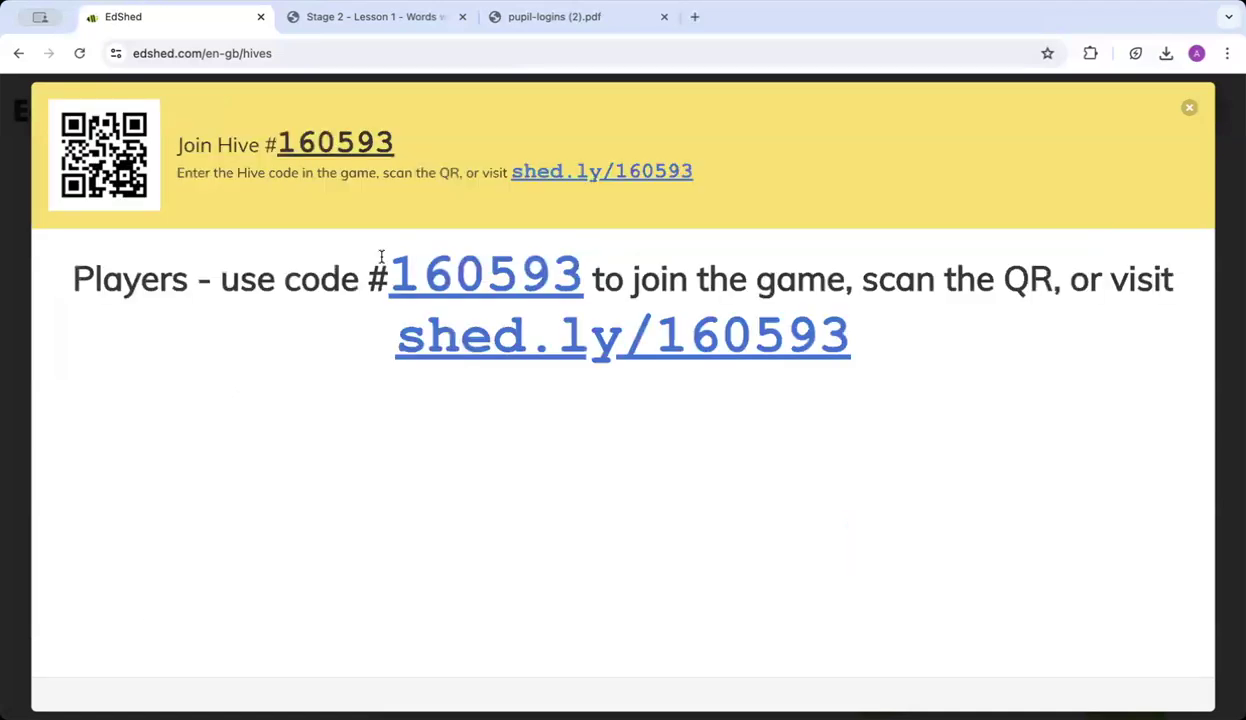
Highlight the hive's join code, then close the Join Hive overlay.
drag(388, 280, 587, 284)
key(ctrl+c)
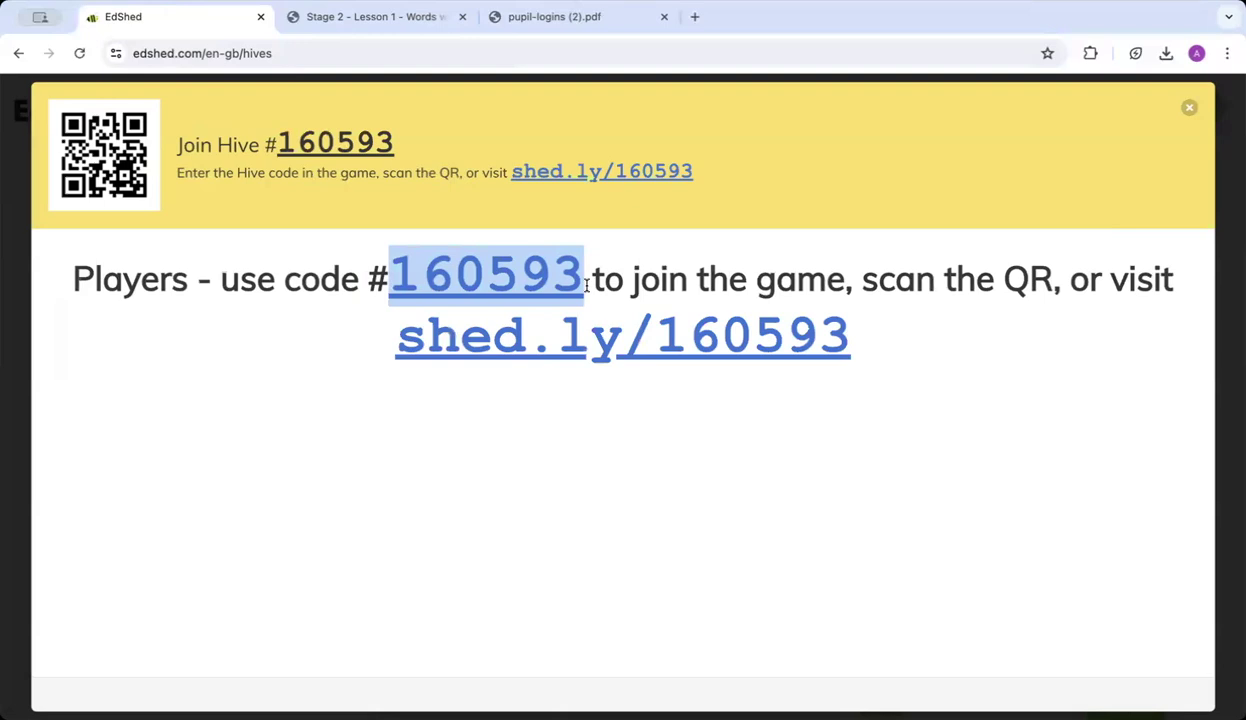
click(1188, 108)
mouse_move(1183, 113)
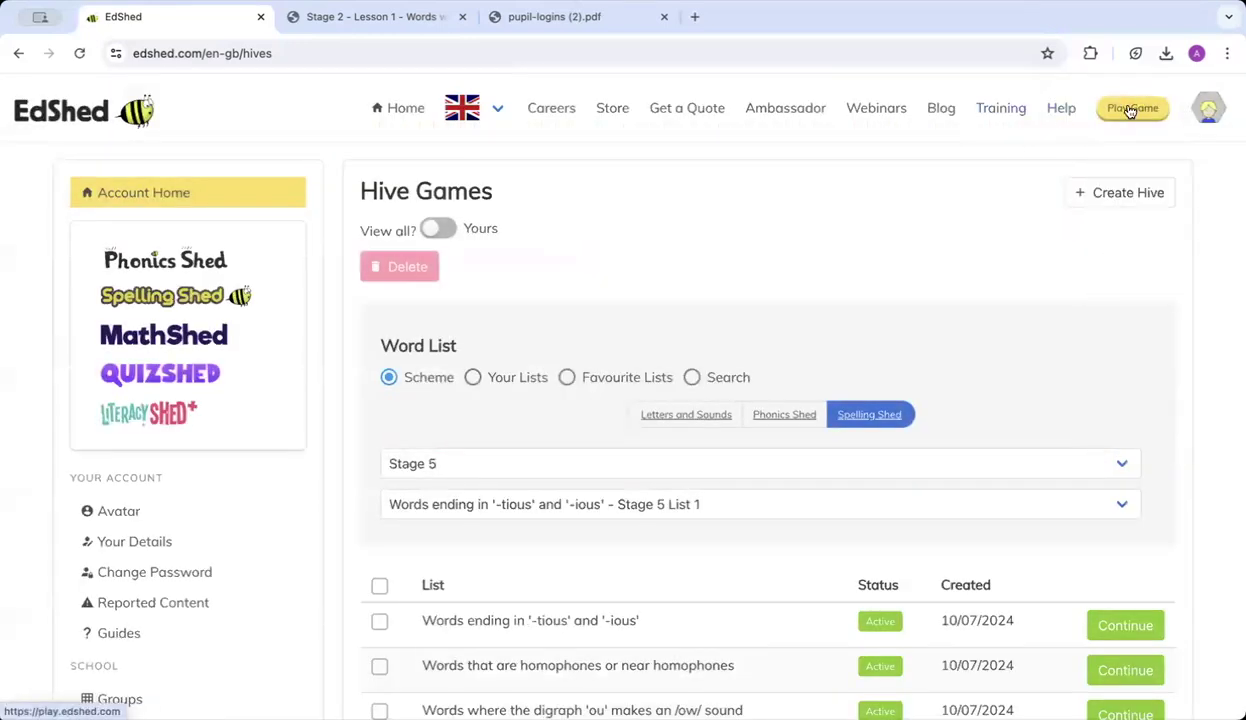
Paste the new hive's six-digit code into the pupil game site's join box and join.
click(1131, 111)
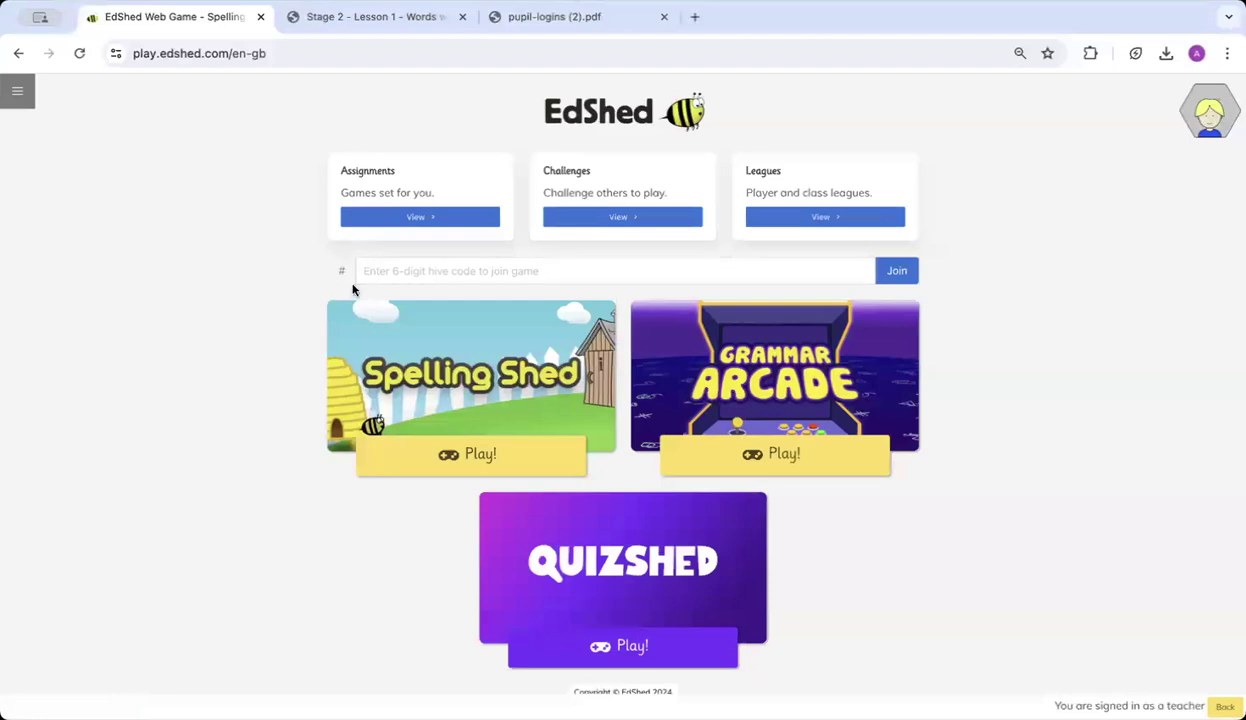
click(382, 275)
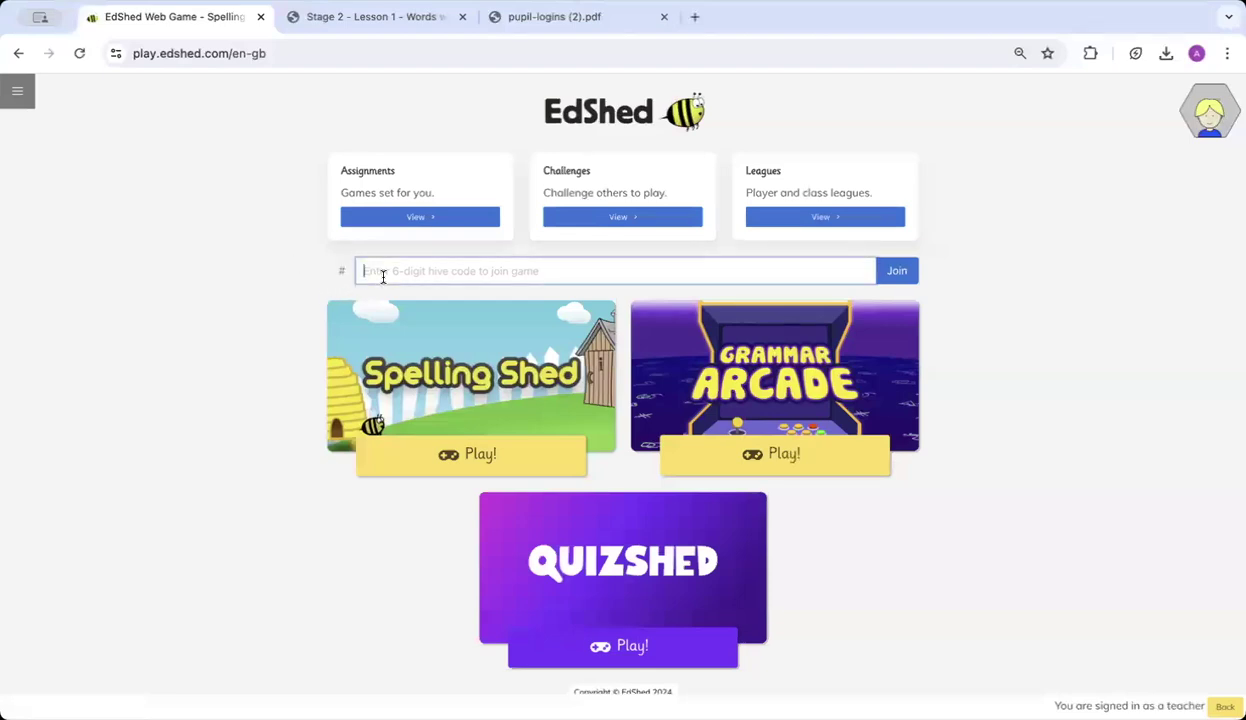
key(ctrl+v)
click(900, 271)
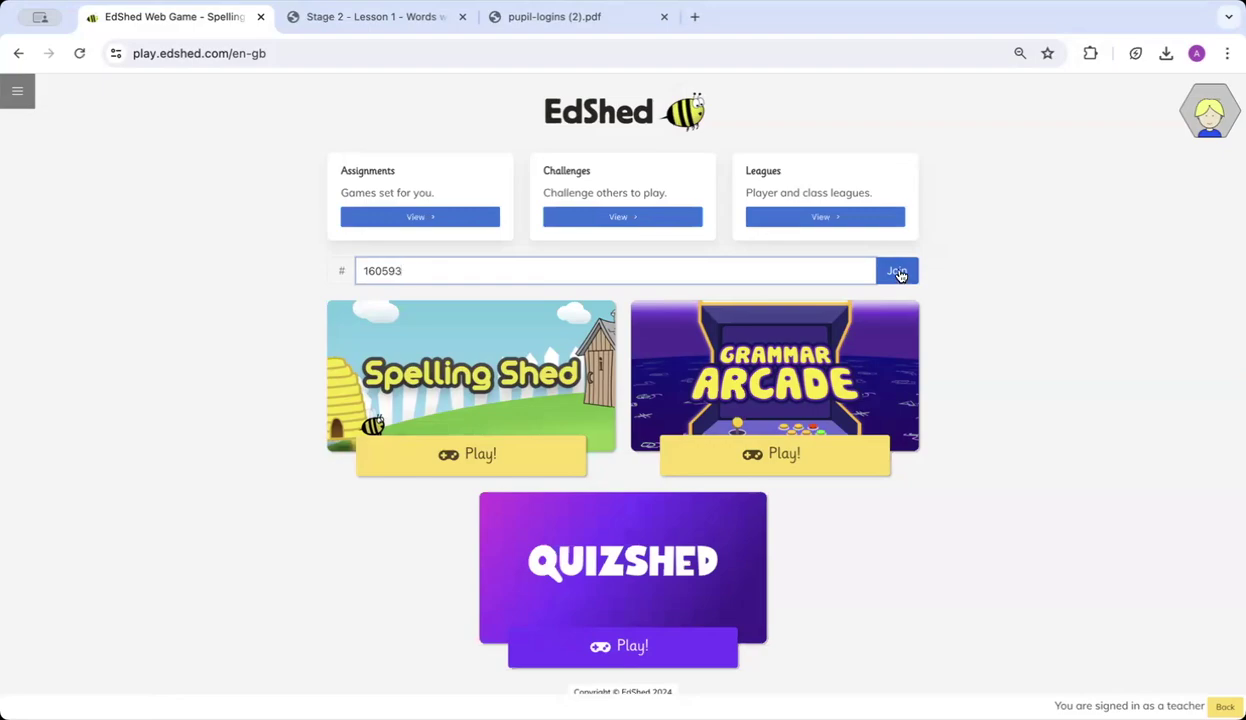